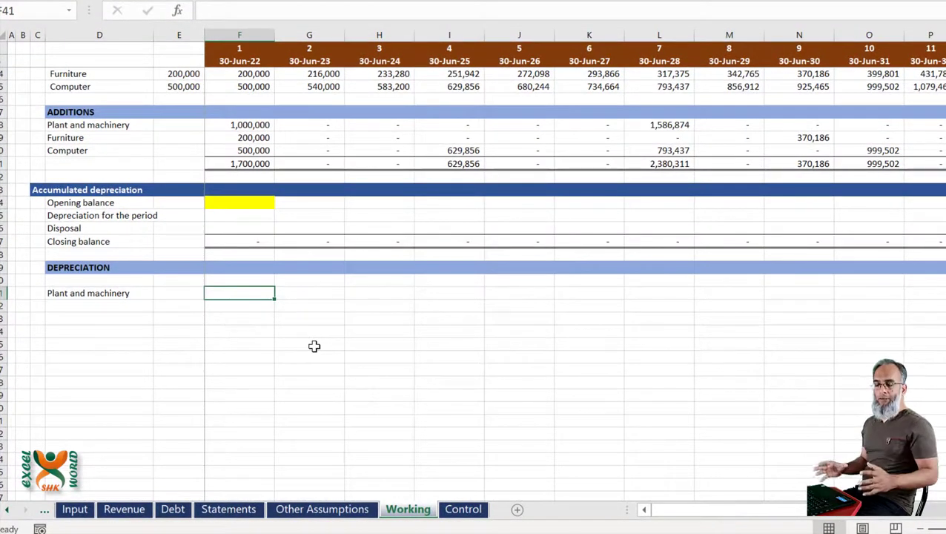
# - Review the year-1 plant addition formula and the plant's useful life on Other Assumptions
pyautogui.click(239, 123)
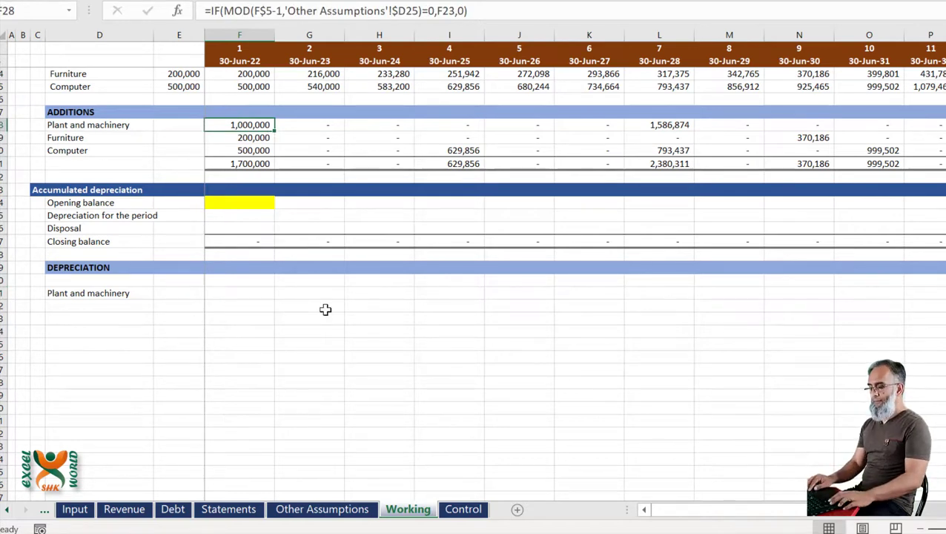
pyautogui.hotkey('ctrl', 'pageup')
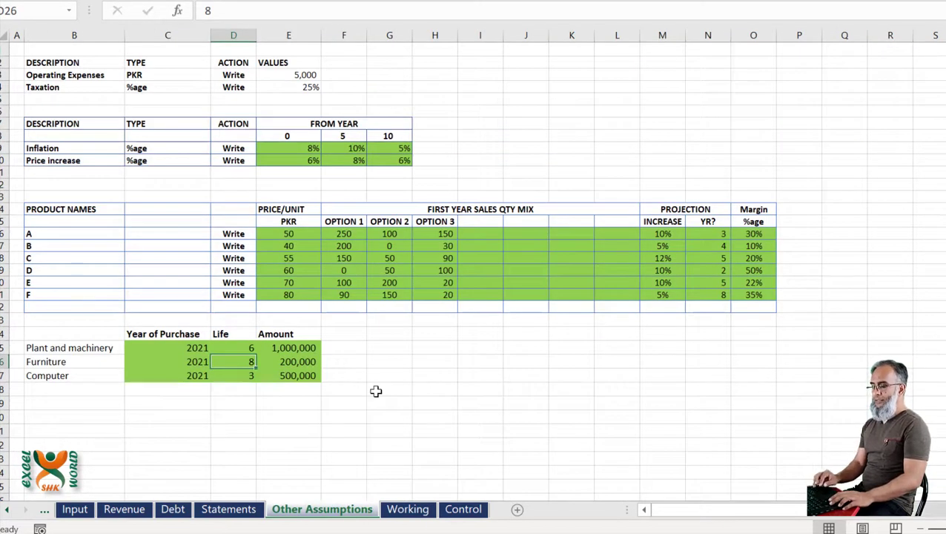
pyautogui.hotkey('ctrl', 'pagedown')
# - Enter =$F$28/'Other Assumptions'!$D$25 in F41 for year-1 plant depreciation
pyautogui.click(255, 297)
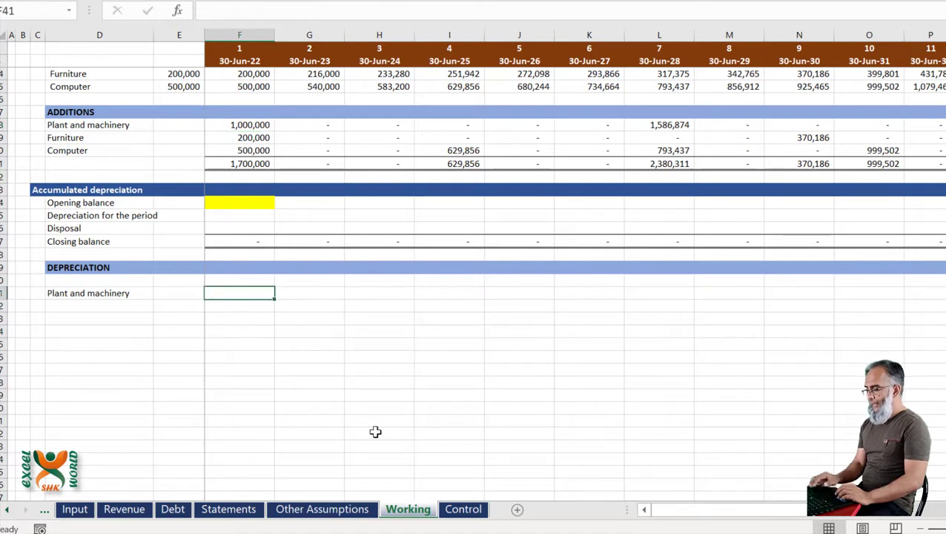
pyautogui.write('=')
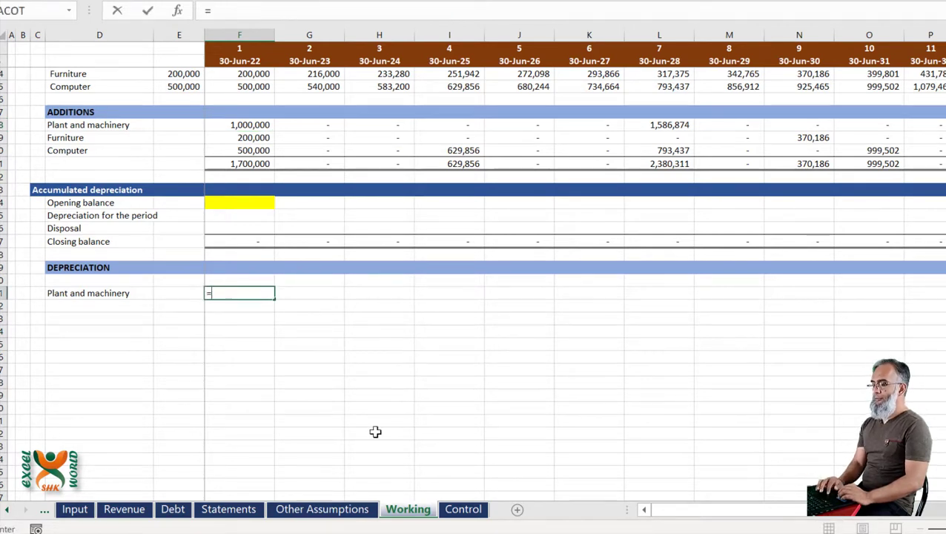
pyautogui.click(245, 125)
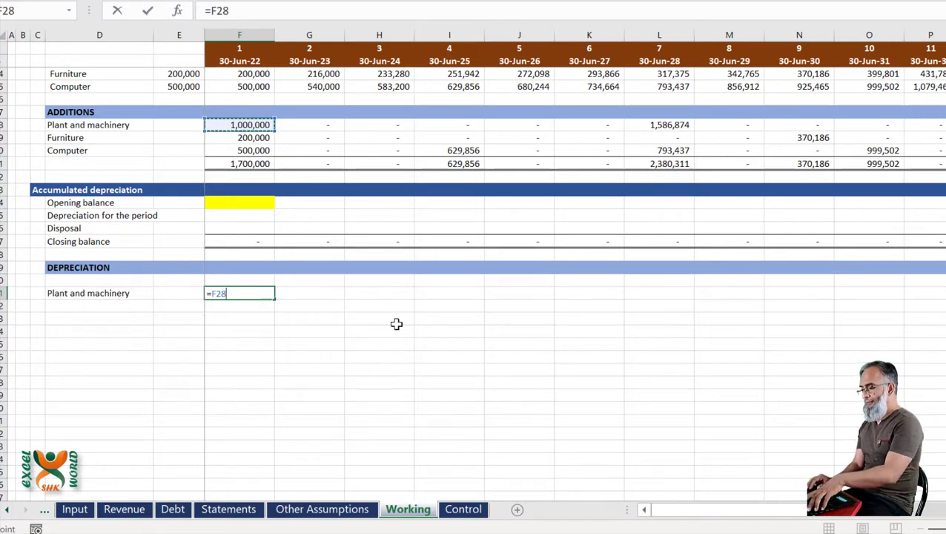
pyautogui.press('F4')
pyautogui.write('/')
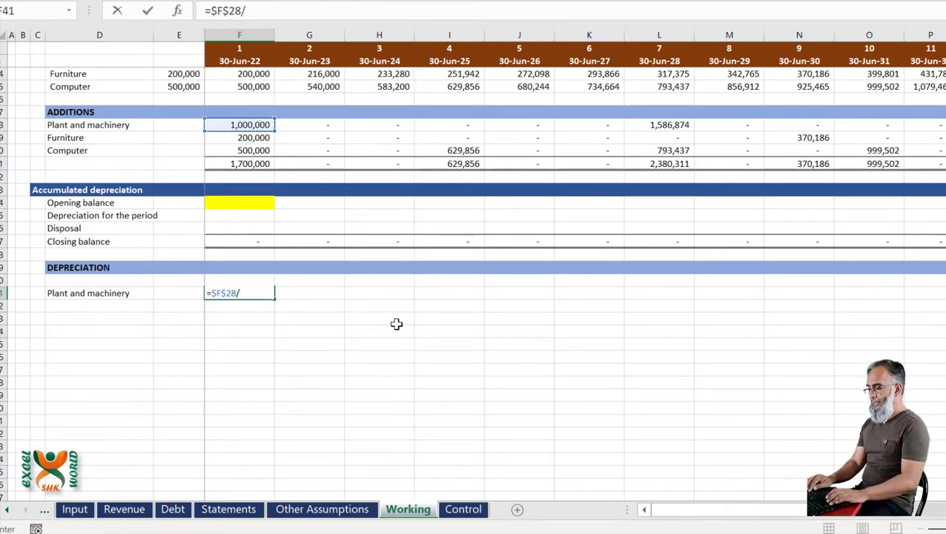
pyautogui.hotkey('ctrl', 'pageup')
pyautogui.click(247, 348)
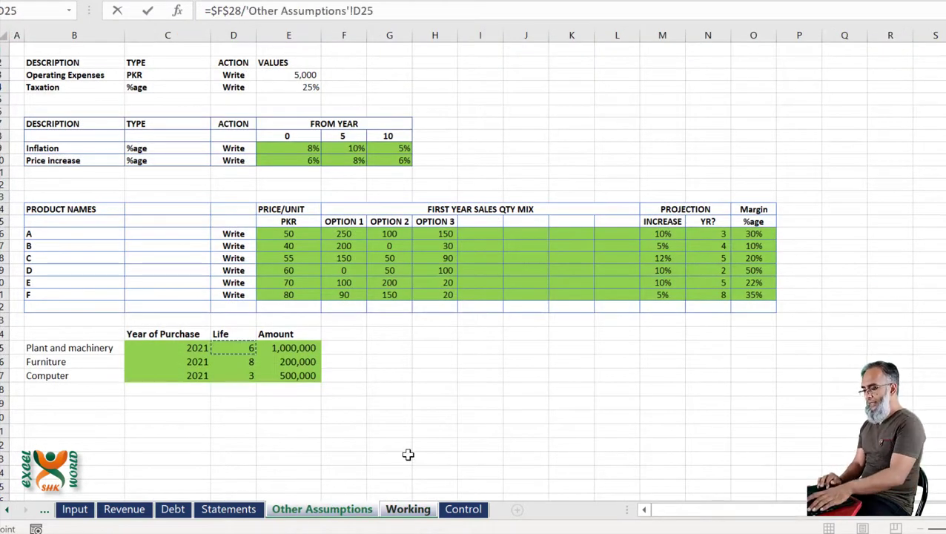
pyautogui.press('F4')
pyautogui.hotkey('ctrl', 'pagedown')
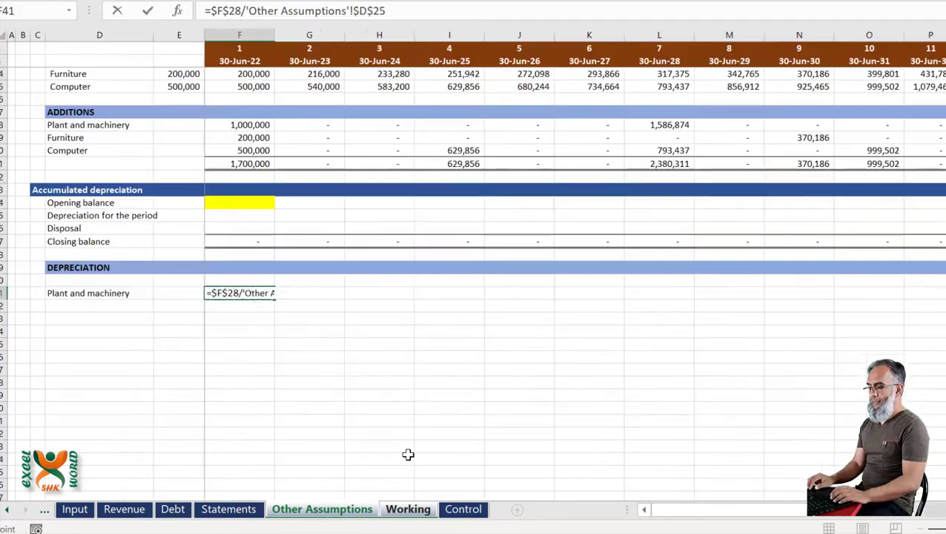
pyautogui.hotkey('ctrl', 'Return')
# - Fill the 166,667 depreciation across to K41 and review the year-7 plant addition
pyautogui.hotkey('ctrl', 'c')
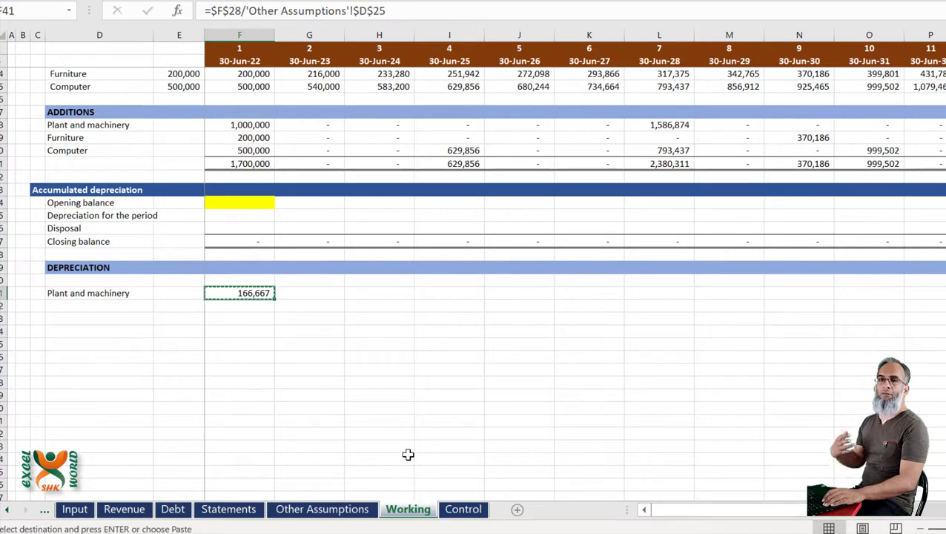
pyautogui.hotkey('shift', 'Right')
pyautogui.hotkey('shift', 'Right')
pyautogui.hotkey('shift', 'Right')
pyautogui.hotkey('shift', 'Right')
pyautogui.hotkey('shift', 'Right')
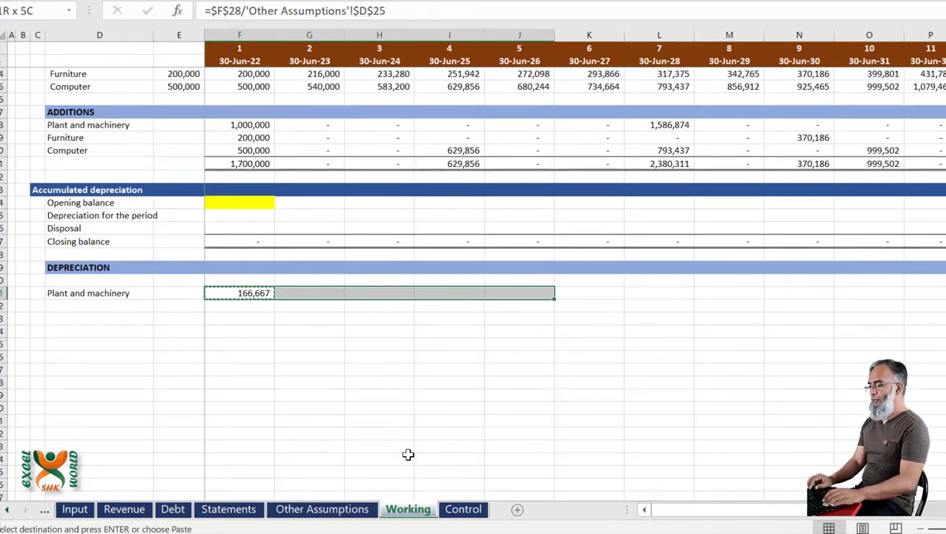
pyautogui.hotkey('ctrl', 'v')
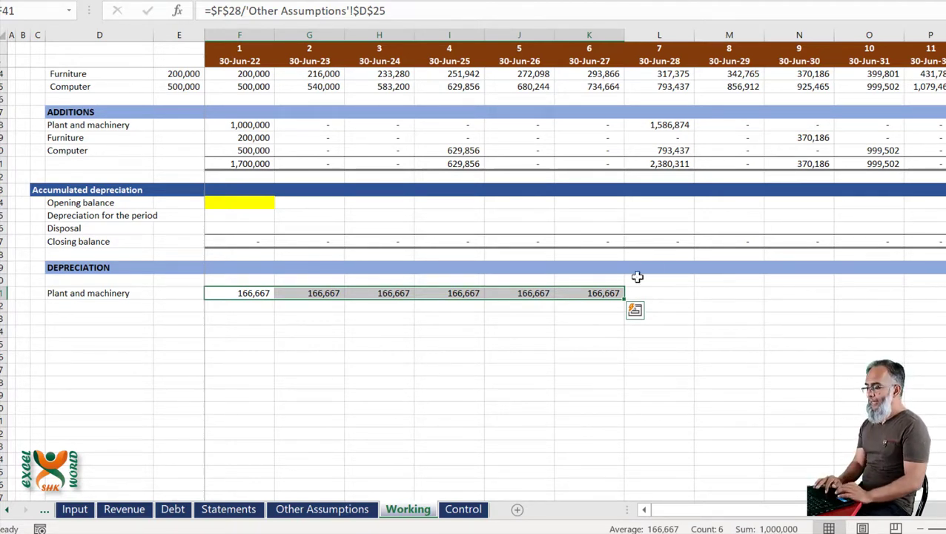
pyautogui.click(666, 293)
pyautogui.click(673, 126)
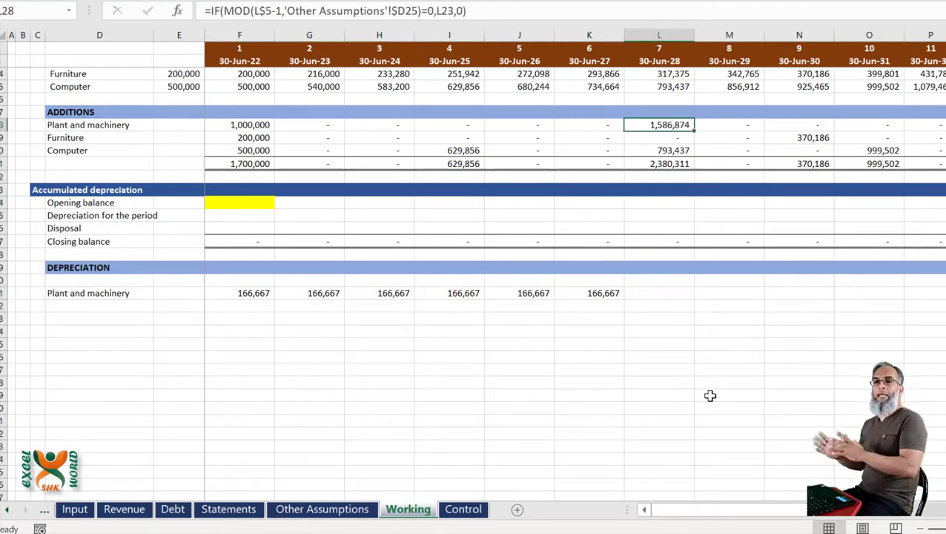
# - Enter =$L$28/'Other Assumptions'!$D$25 in L41, depreciating the 1,586,874 addition over 6 years
pyautogui.click(665, 294)
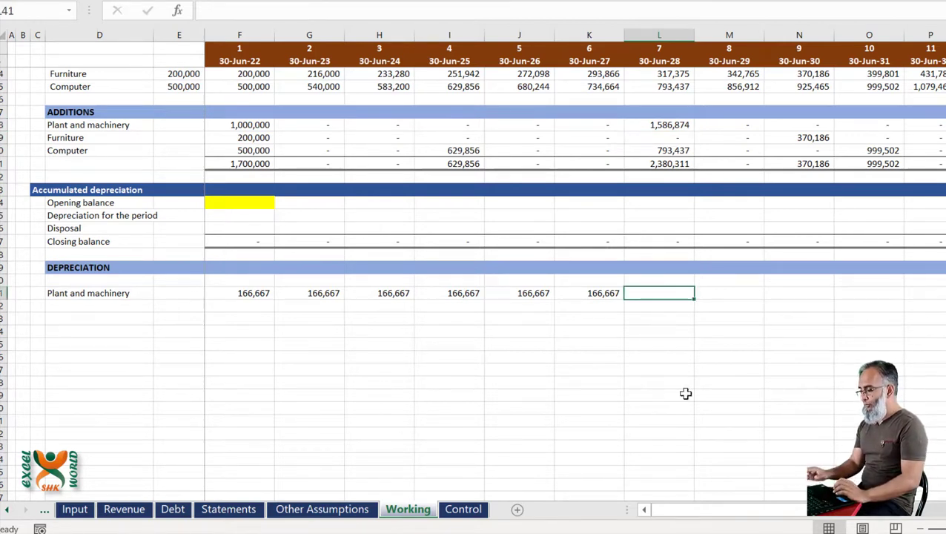
pyautogui.write('=')
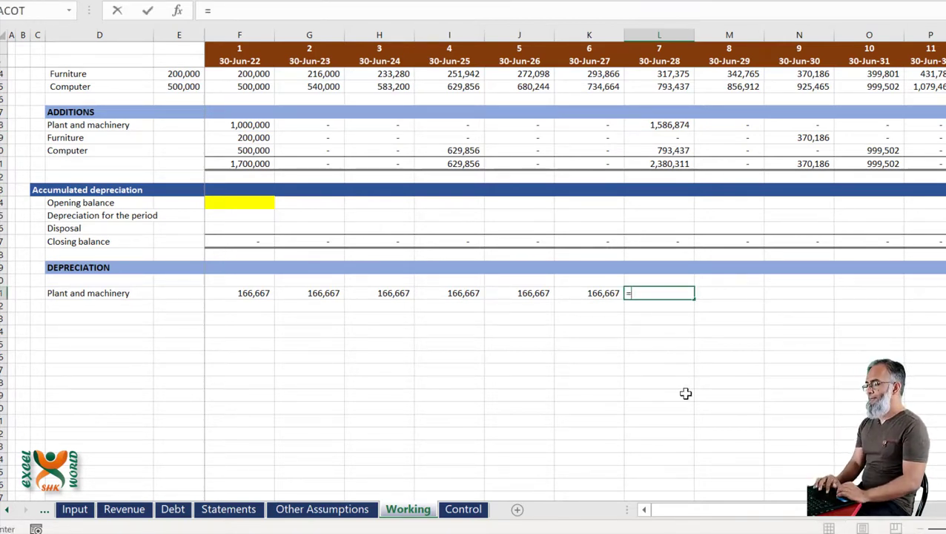
pyautogui.click(671, 125)
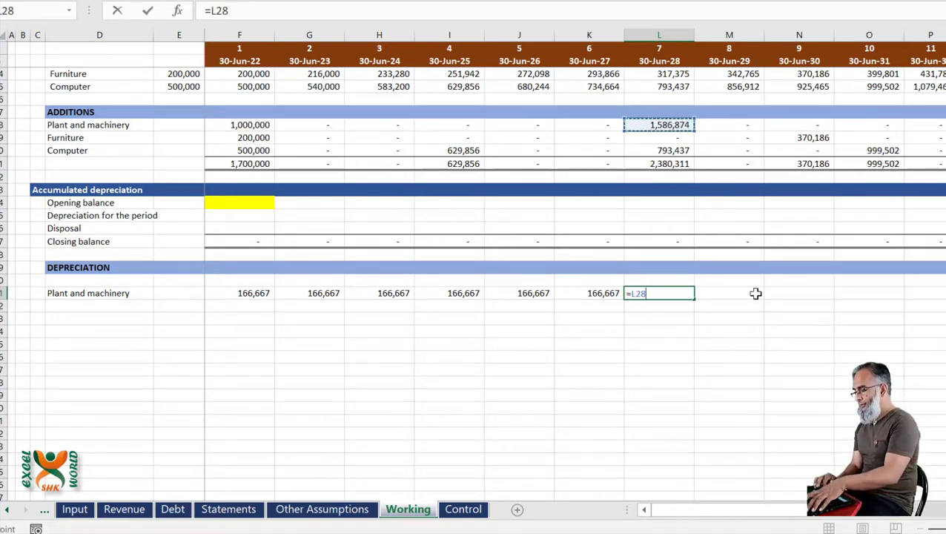
pyautogui.press('F4')
pyautogui.write('/')
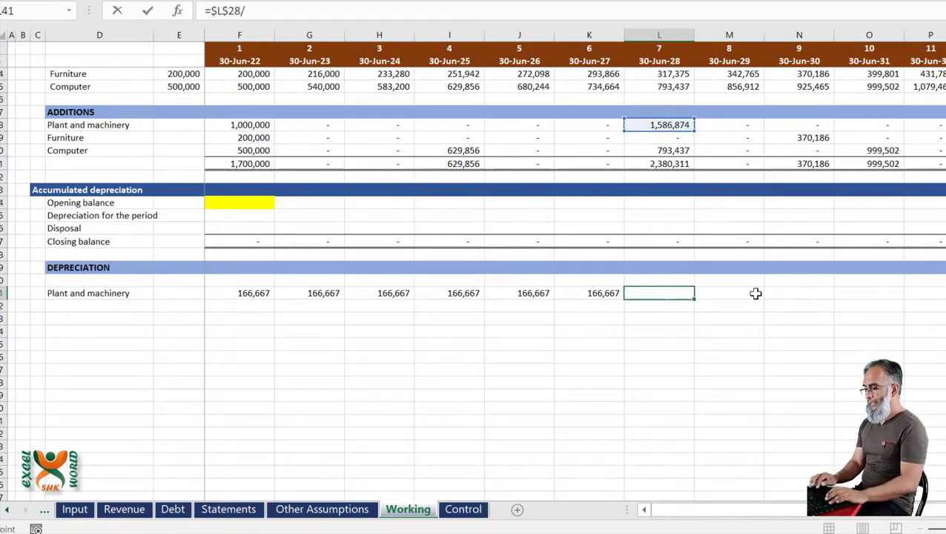
pyautogui.hotkey('ctrl', 'pageup')
pyautogui.click(250, 348)
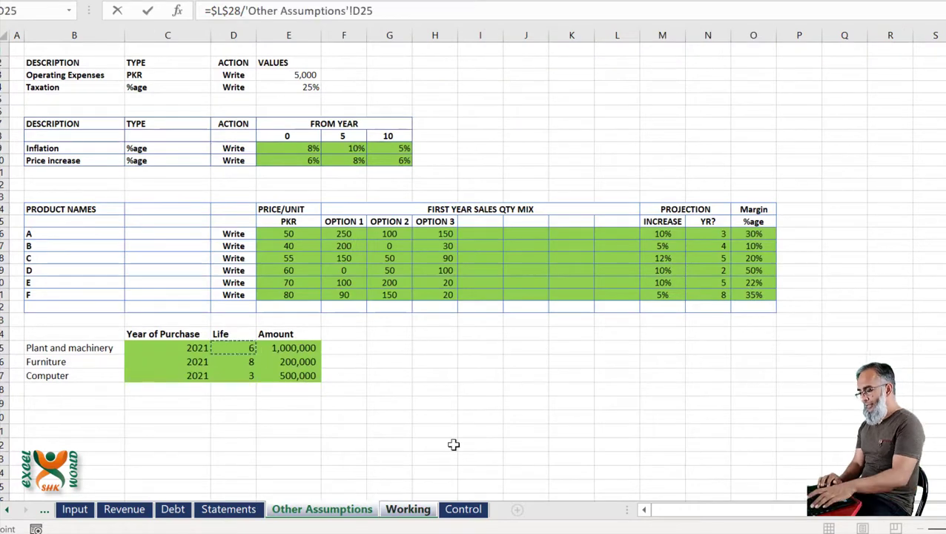
pyautogui.press('F4')
pyautogui.hotkey('ctrl', 'Return')
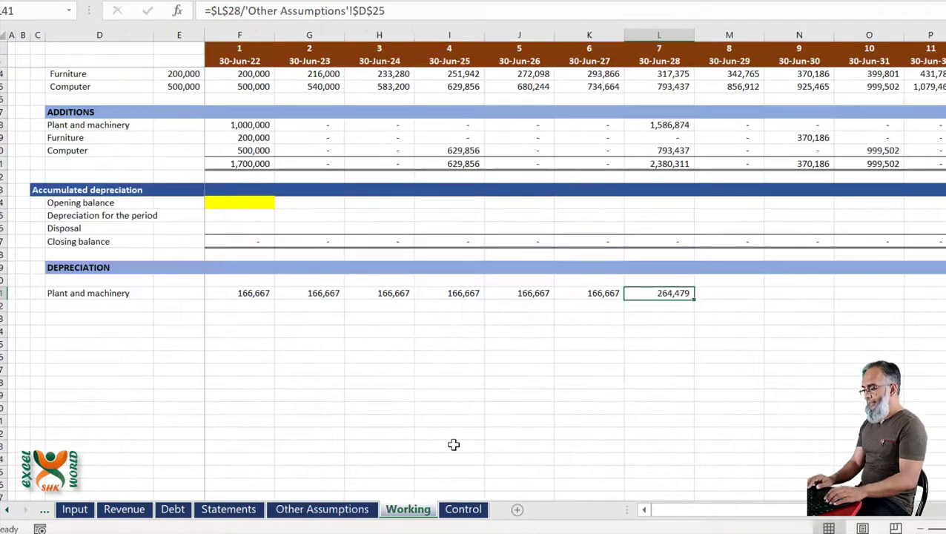
# - Fill the 264,479 year-7 charge across M41:P41
pyautogui.hotkey('ctrl', 'c')
pyautogui.hotkey('shift', 'Right')
pyautogui.hotkey('shift', 'Right')
pyautogui.hotkey('shift', 'Right')
pyautogui.hotkey('shift', 'Right')
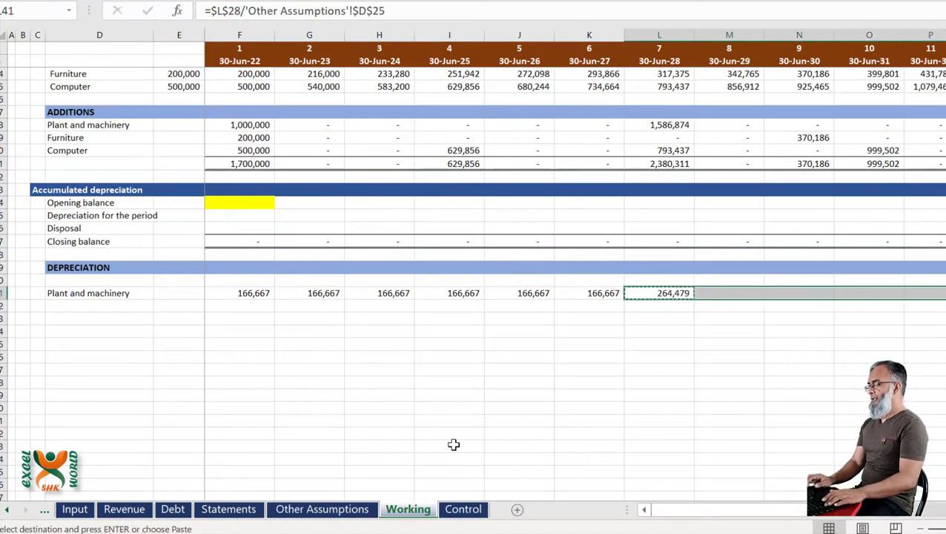
pyautogui.press('Return')
pyautogui.press('Left')
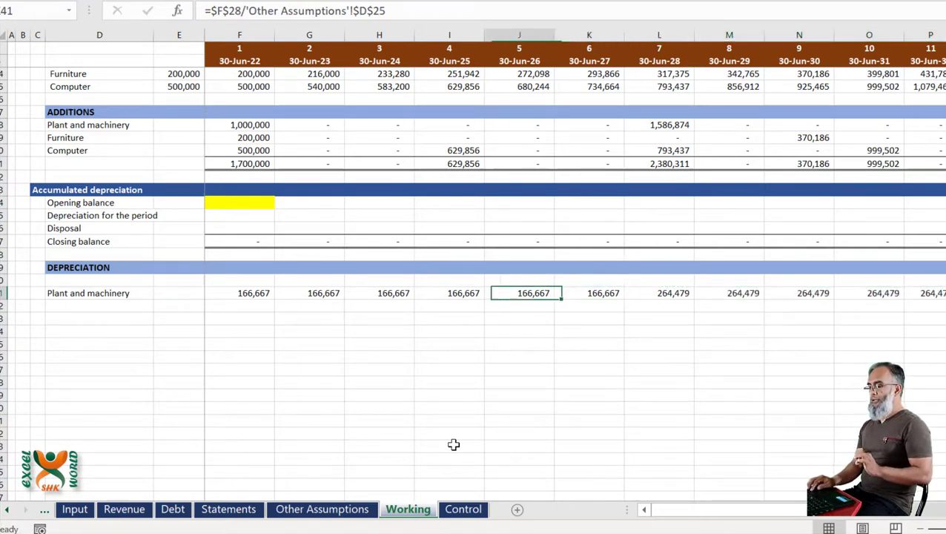
pyautogui.hotkey('ctrl', 'Left')
pyautogui.press('Down')
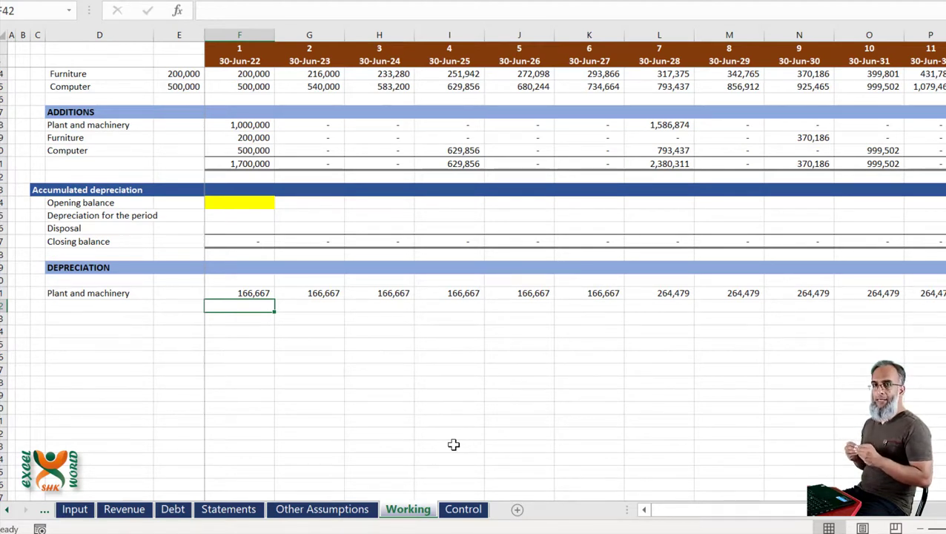
# - Review the existing F41 depreciation formula
pyautogui.press('Right')
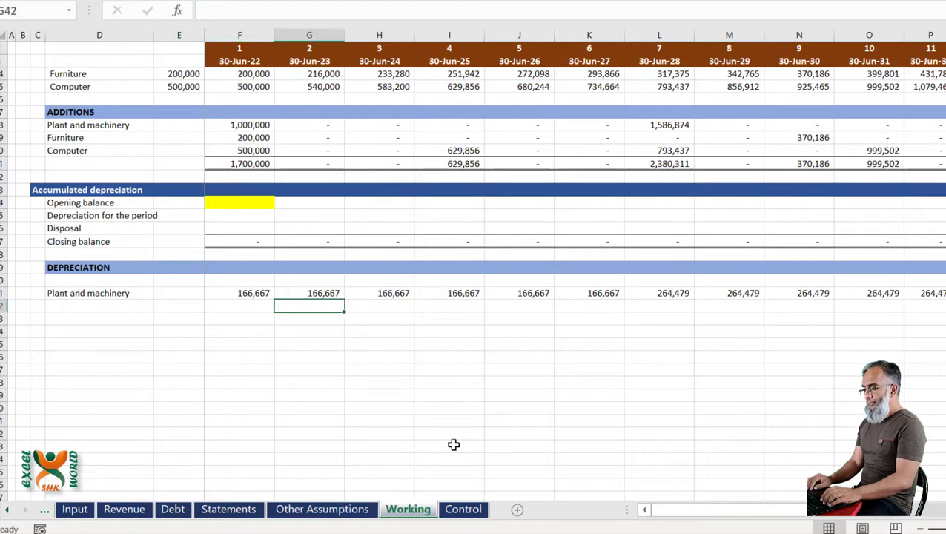
pyautogui.press('Up')
pyautogui.press('Left')
pyautogui.press('Down')
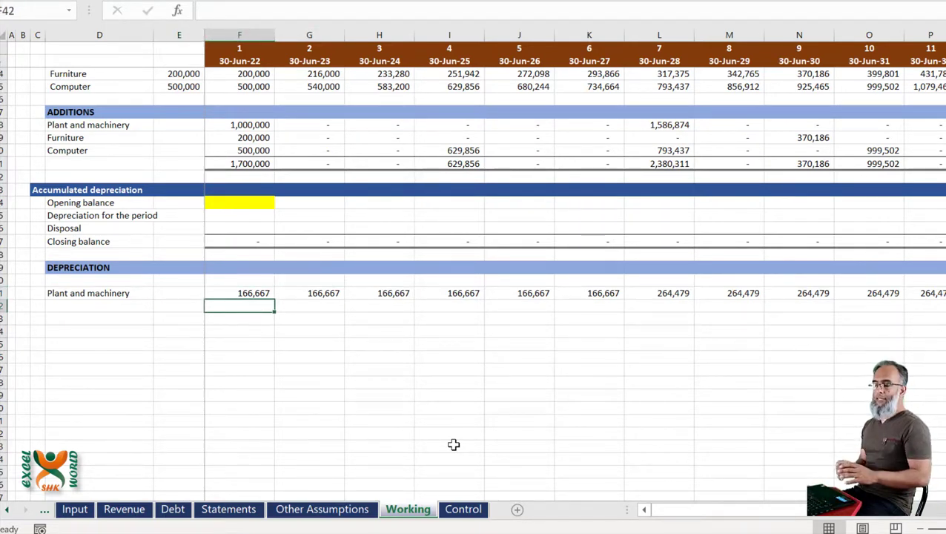
# - Re-enter F41 as =F28/'Other Assumptions'!$D25 with only the life column locked
pyautogui.press('Up')
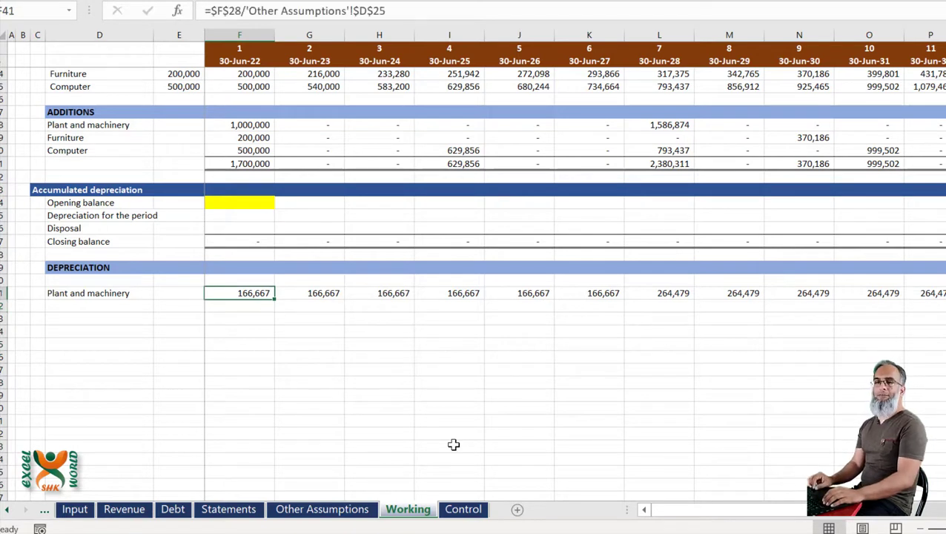
pyautogui.write('=')
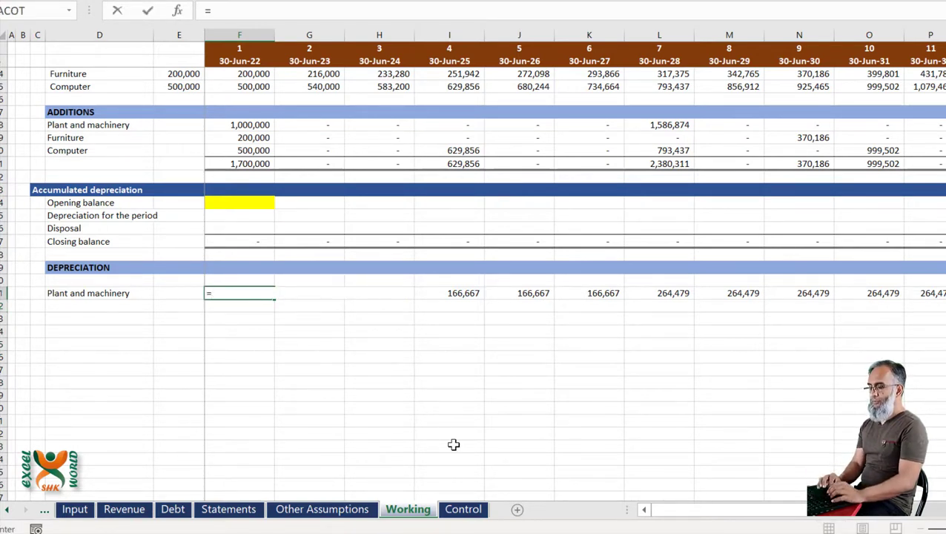
pyautogui.click(249, 126)
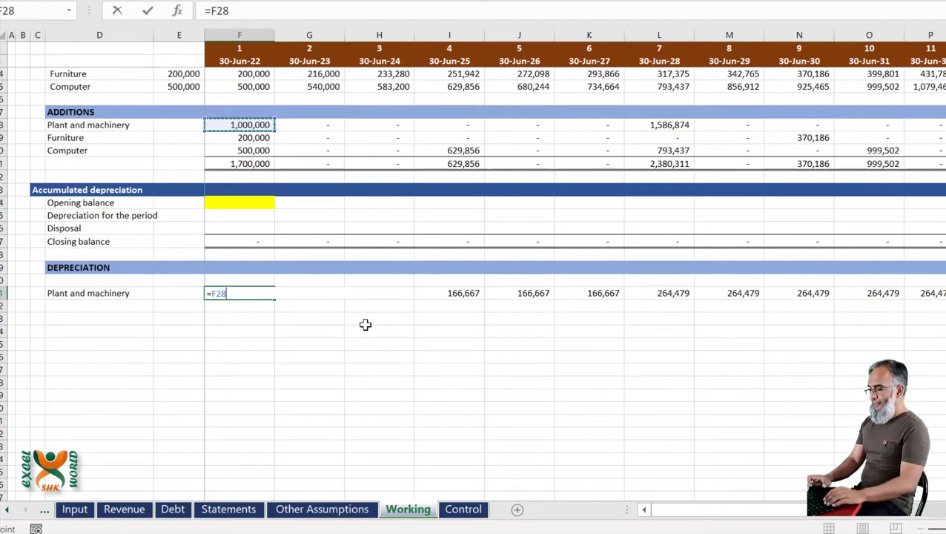
pyautogui.write('/')
pyautogui.hotkey('ctrl', 'pageup')
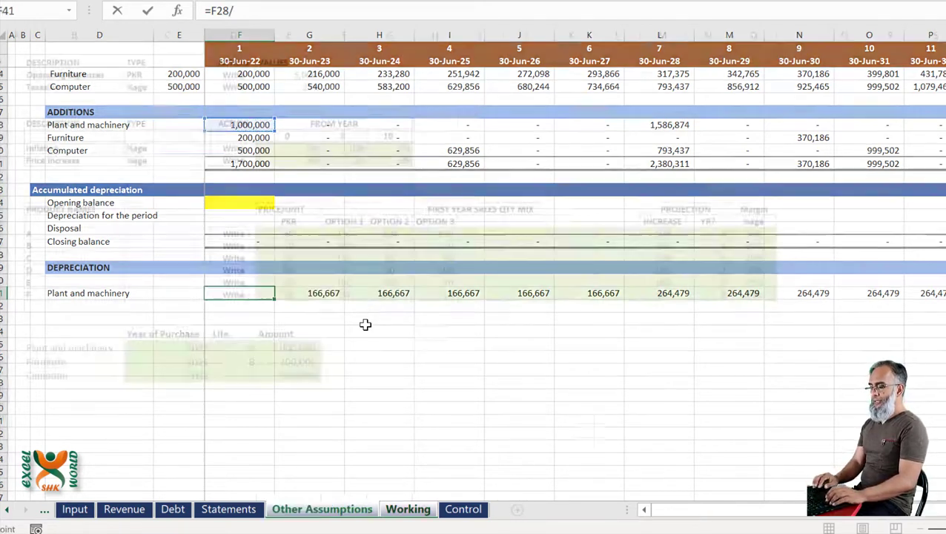
pyautogui.click(232, 348)
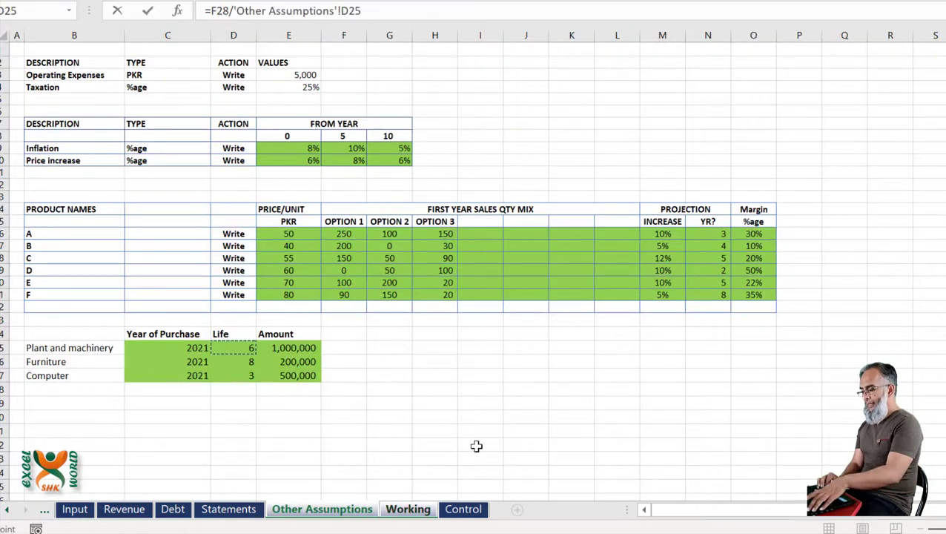
pyautogui.press('F4')
pyautogui.press('F4')
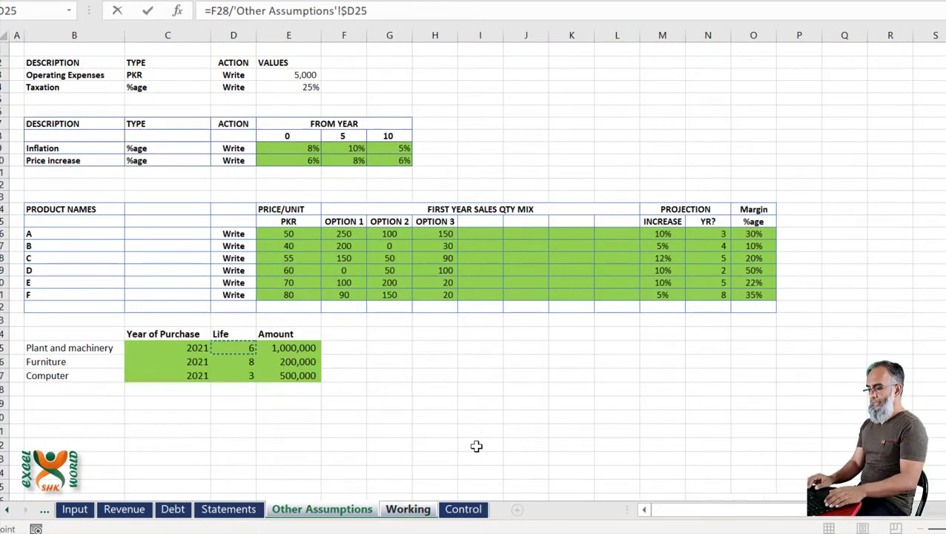
pyautogui.press('Return')
pyautogui.press('Up')
# - Prefix the F41 formula with E41+ so it adds the prior year's charge
pyautogui.press('F2')
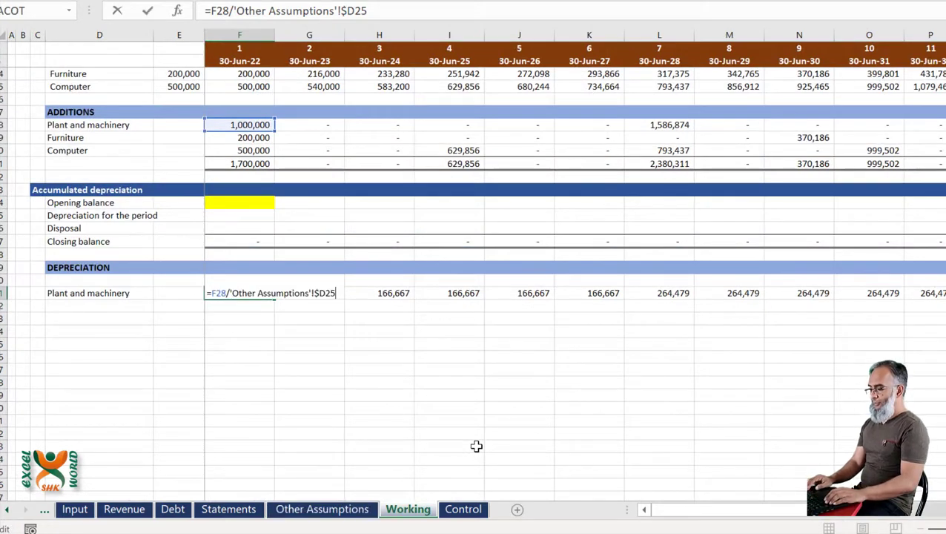
pyautogui.press('Home')
pyautogui.press('Right')
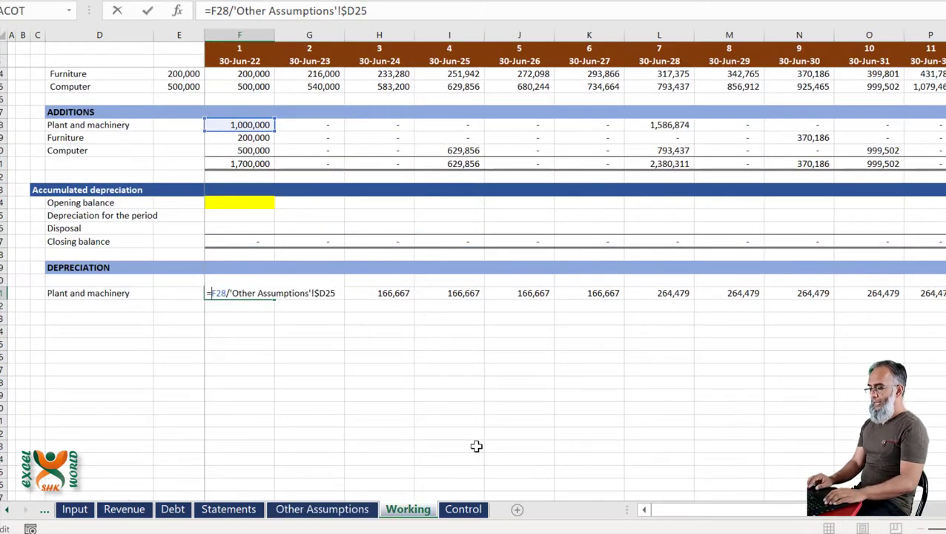
pyautogui.click(182, 292)
pyautogui.write('+')
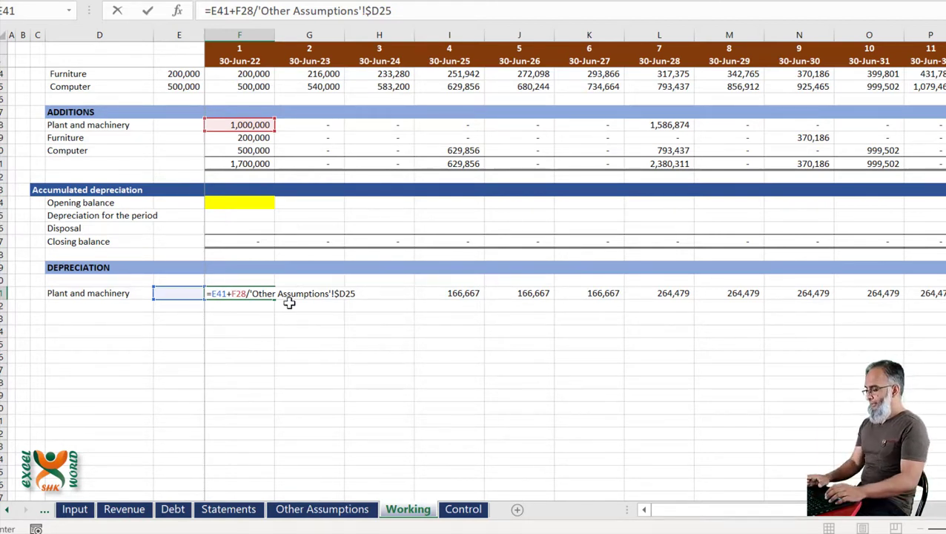
pyautogui.press('Return')
# - Fill the cumulative formula across row 41 and compare the year-6 and year-7 results
pyautogui.press('Up')
pyautogui.hotkey('ctrl', 'c')
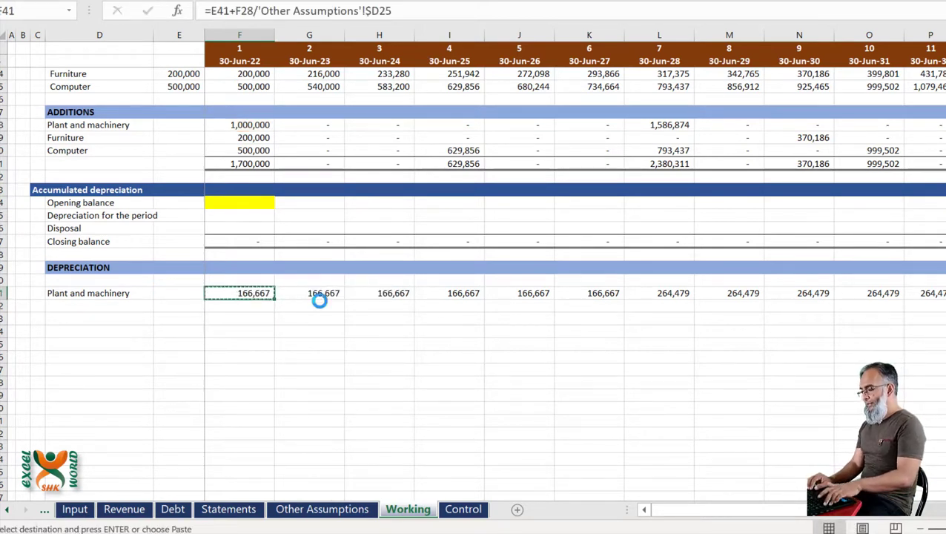
pyautogui.click(317, 299)
pyautogui.hotkey('ctrl', 'shift', 'Right')
pyautogui.hotkey('ctrl', 'v')
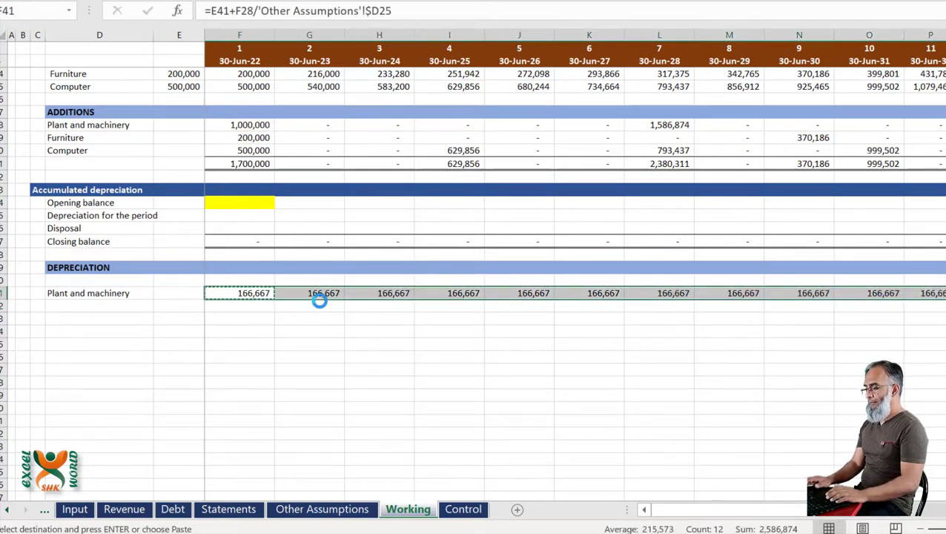
pyautogui.press('Escape')
pyautogui.press('Right')
pyautogui.press('Right')
pyautogui.press('Right')
pyautogui.press('Right')
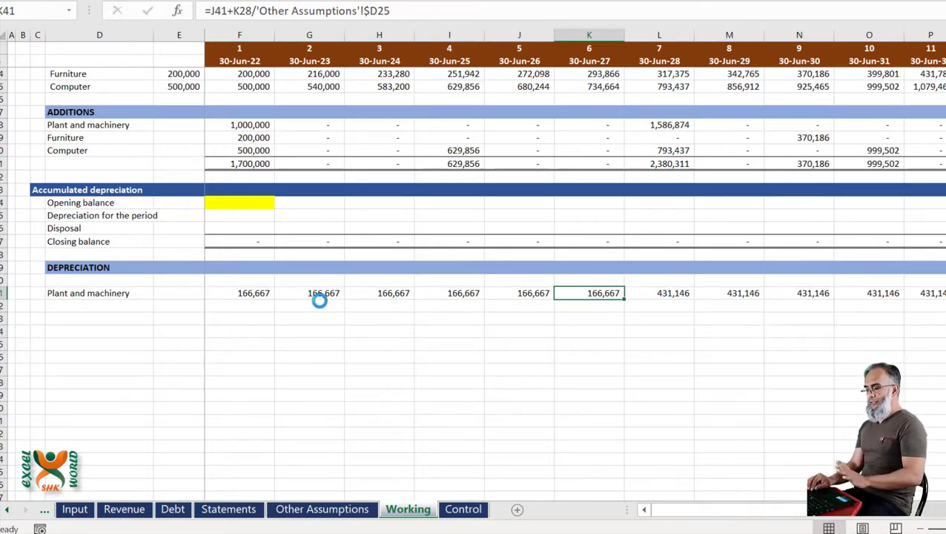
pyautogui.press('Right')
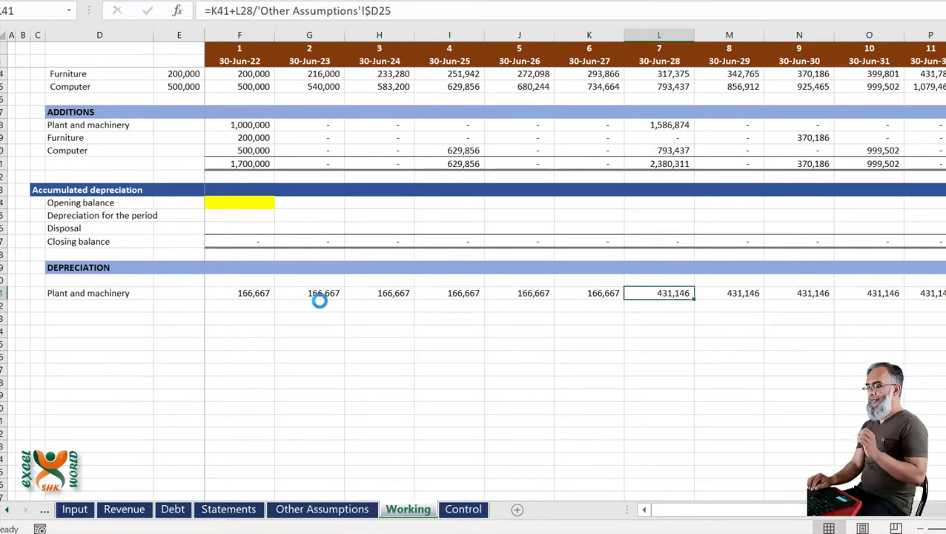
pyautogui.press('Left')
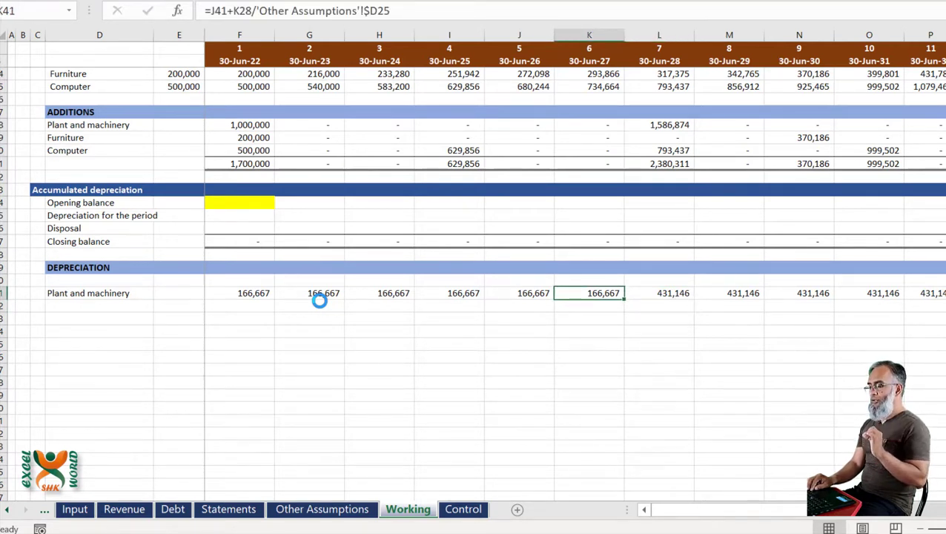
pyautogui.press('Right')
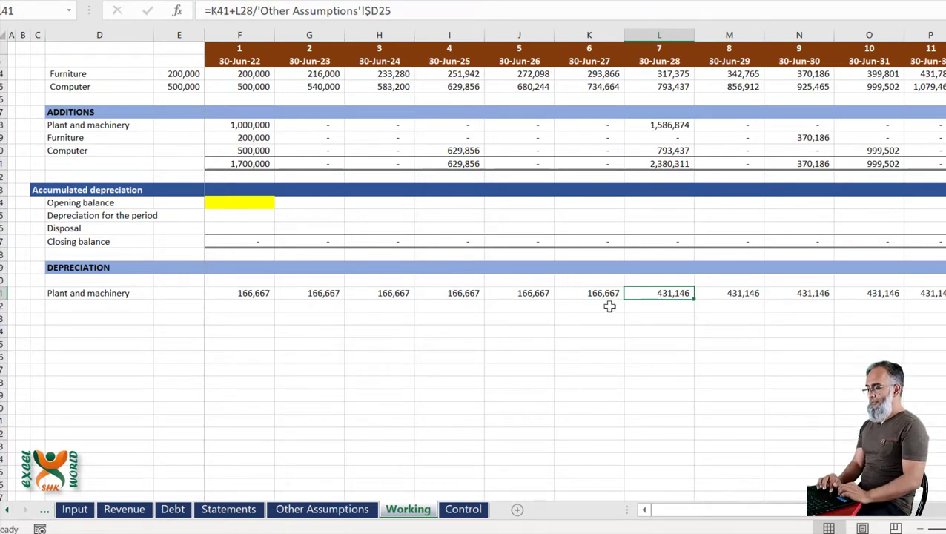
pyautogui.click(650, 304)
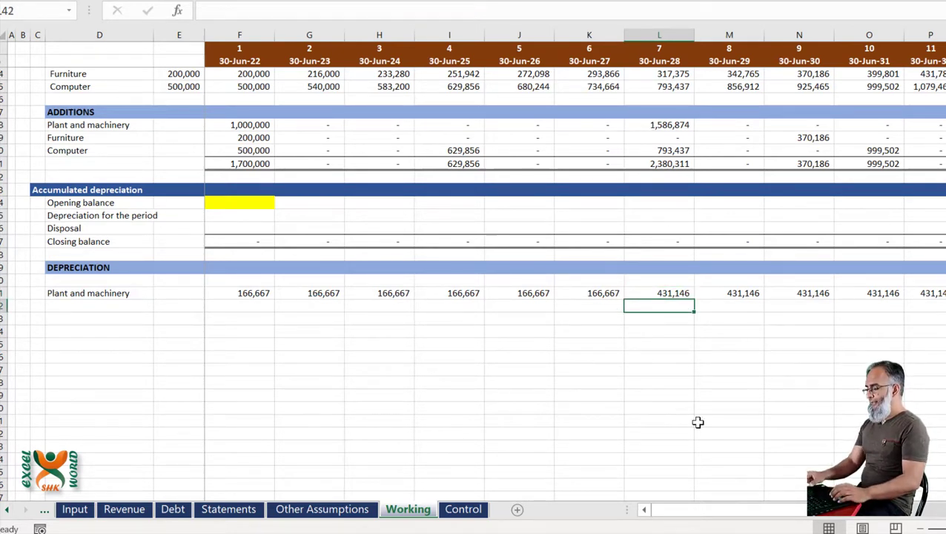
pyautogui.write('=(')
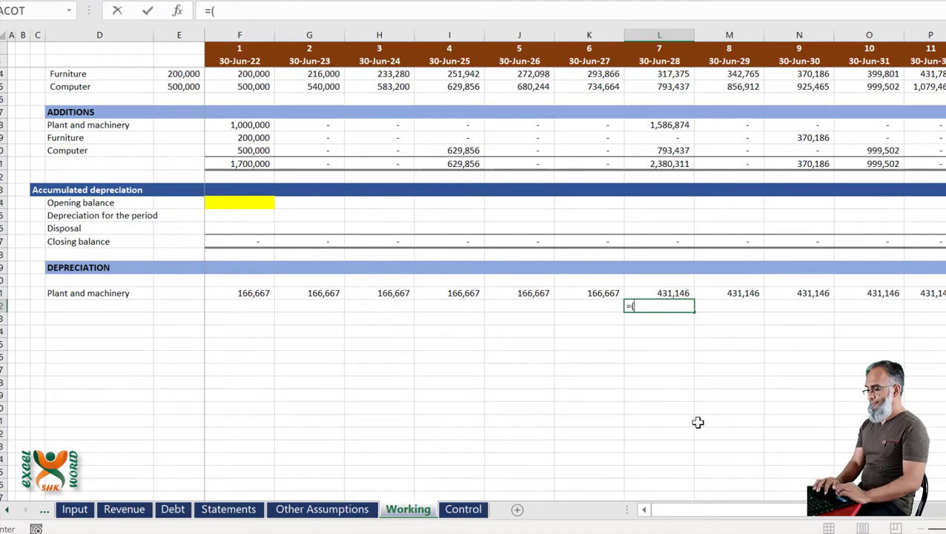
pyautogui.click(655, 124)
pyautogui.write('+')
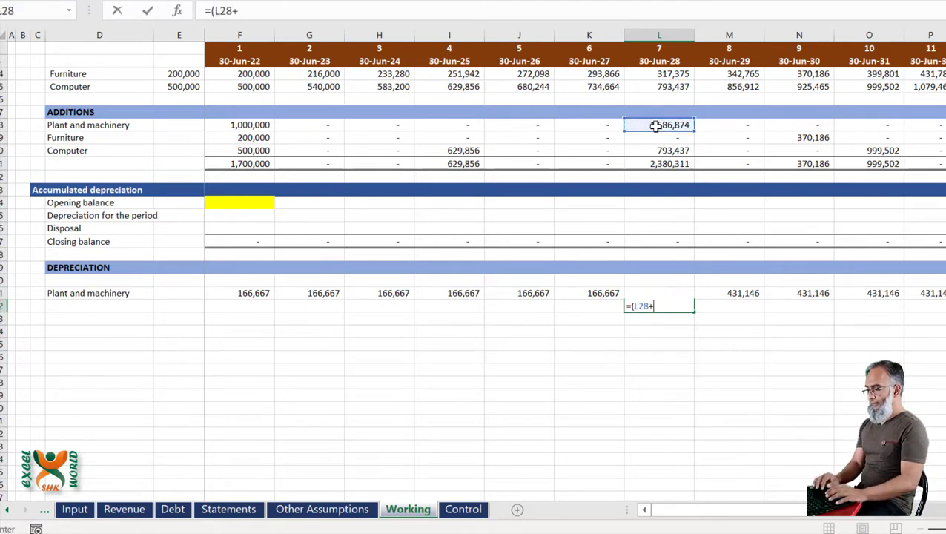
pyautogui.click(256, 125)
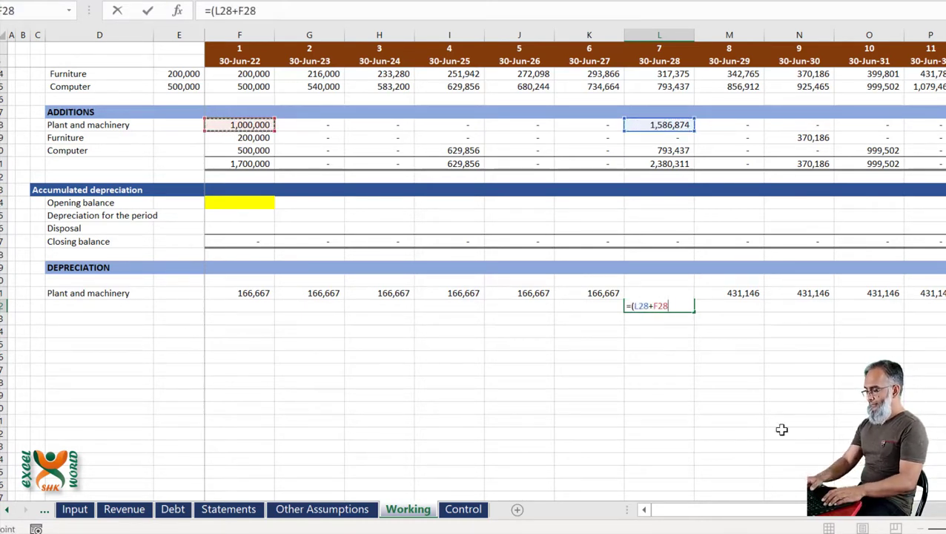
pyautogui.write(')/6')
pyautogui.press('Return')
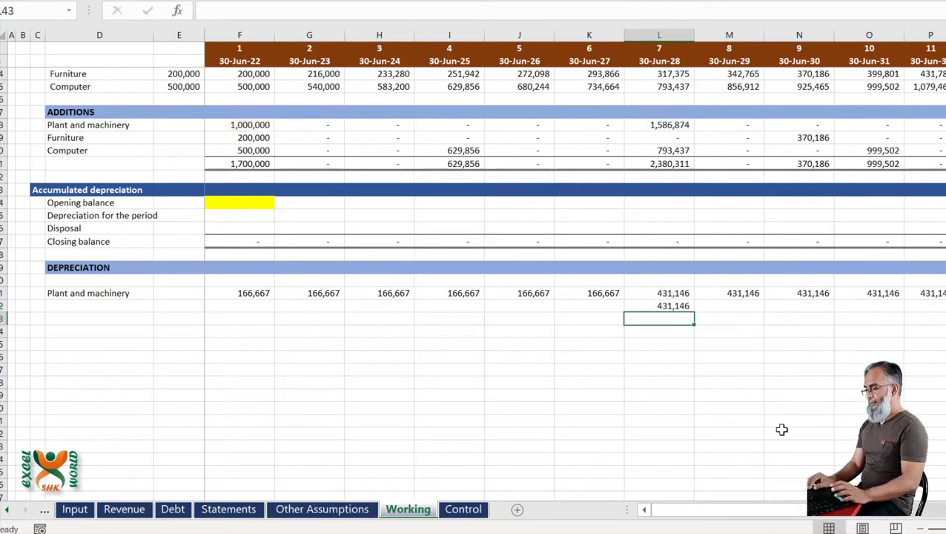
pyautogui.press('Up')
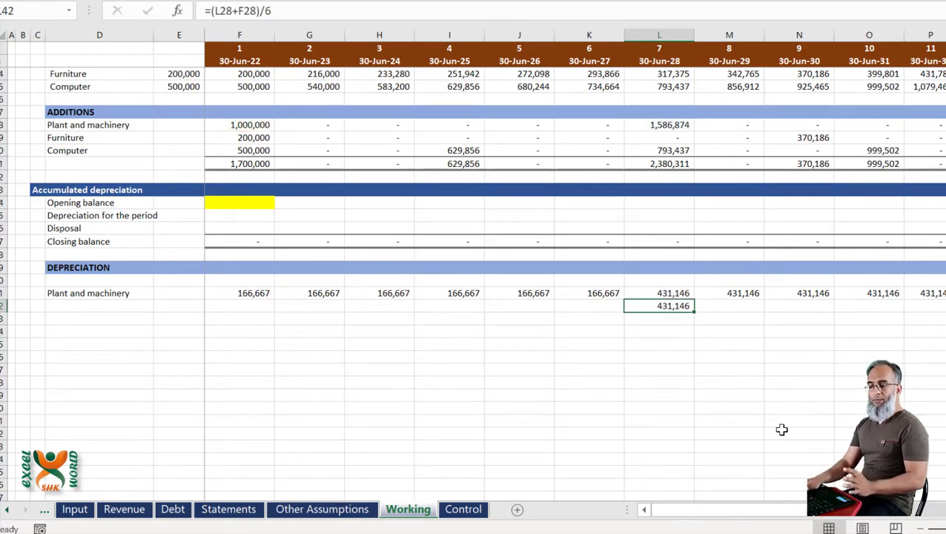
pyautogui.press('Delete')
pyautogui.press('Up')
pyautogui.press('Left')
pyautogui.hotkey('ctrl', 'shift', 'Left')
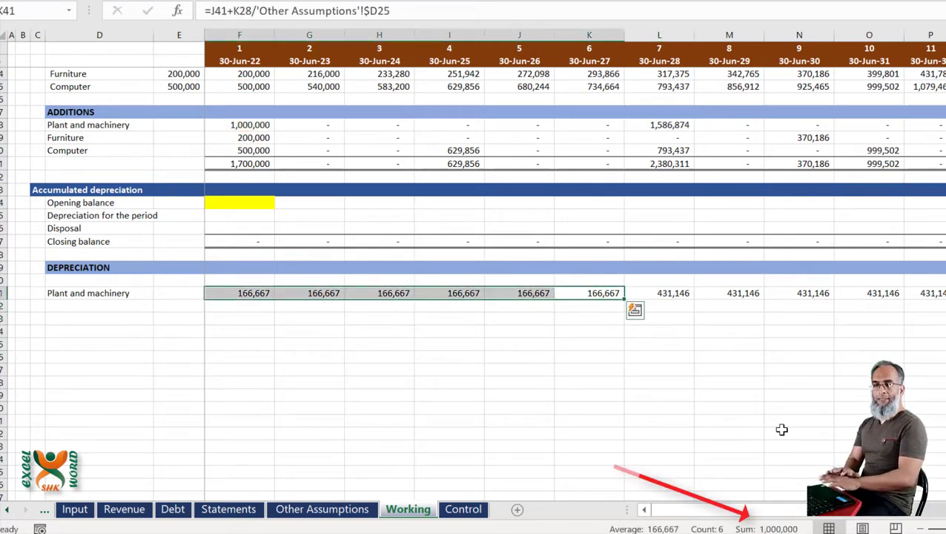
pyautogui.press('Right')
pyautogui.press('Down')
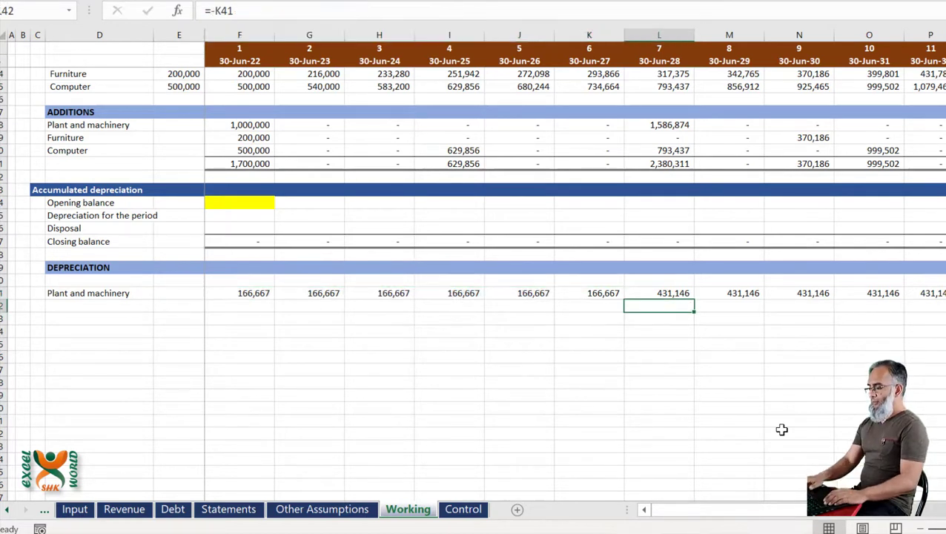
pyautogui.write('=-')
pyautogui.press('Left')
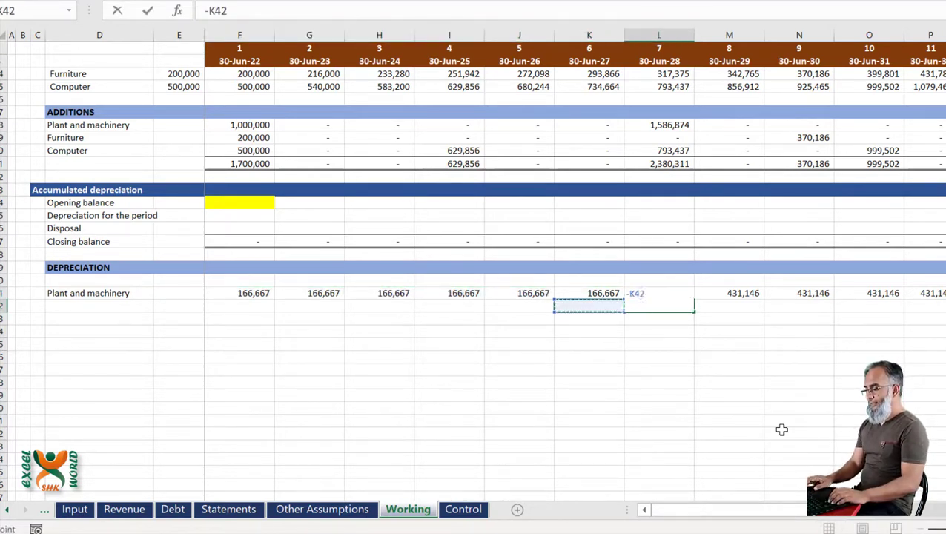
pyautogui.press('Up')
pyautogui.press('Return')
pyautogui.hotkey('alt', '=')
pyautogui.press('Return')
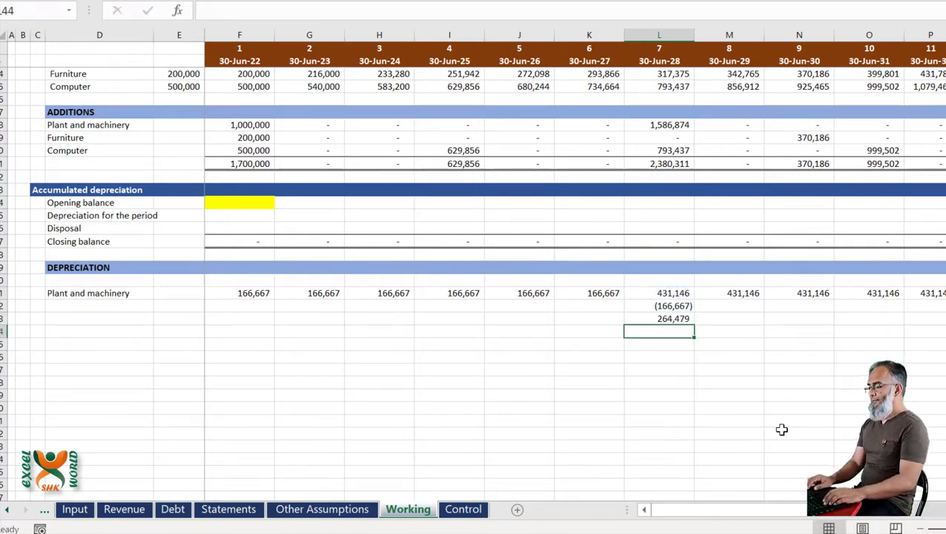
pyautogui.press('Up')
pyautogui.press('Up')
pyautogui.hotkey('shift', 'Down')
pyautogui.press('Delete')
pyautogui.press('Left')
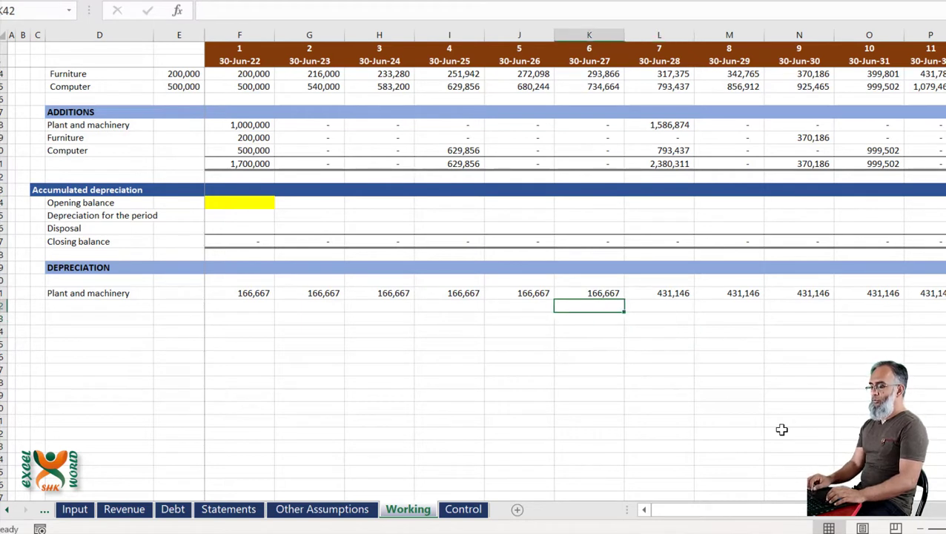
pyautogui.press('Left')
pyautogui.press('Left')
pyautogui.press('Left')
pyautogui.press('Left')
pyautogui.press('Left')
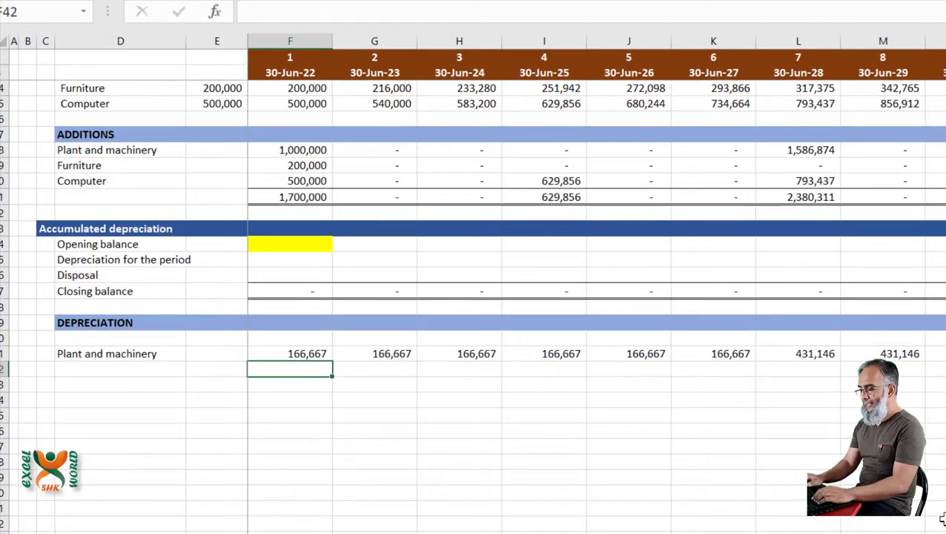
# - Begin F42's formula as =OFFSET(F28,0,- with a negative column offset
pyautogui.write('=off')
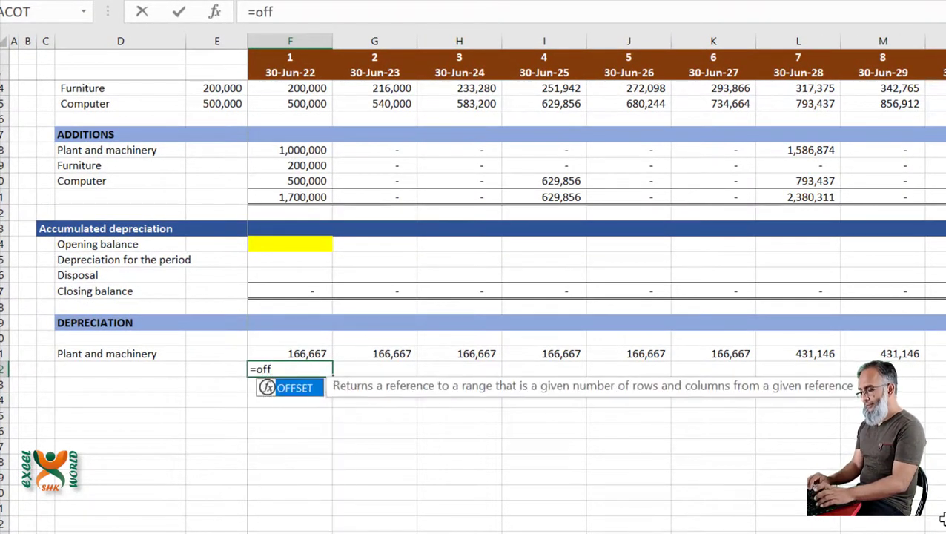
pyautogui.press('Tab')
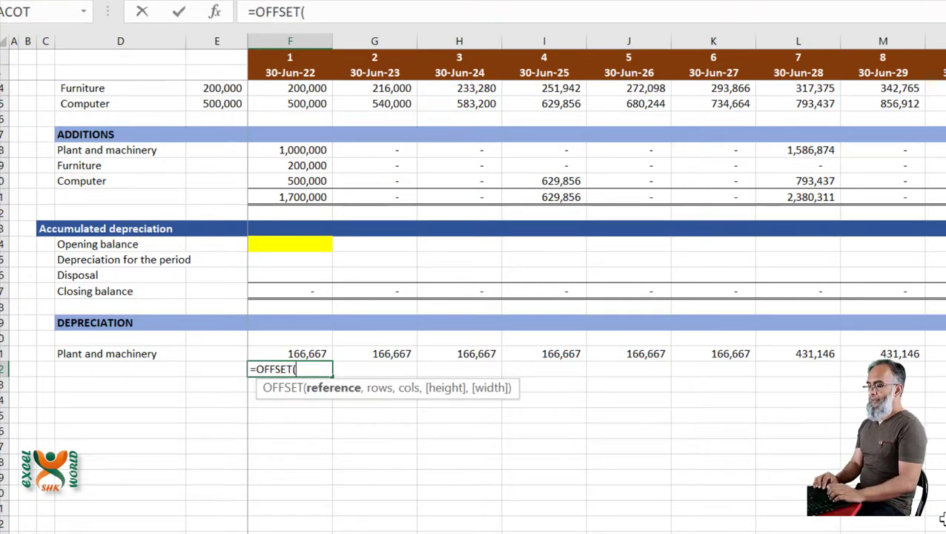
pyautogui.click(303, 151)
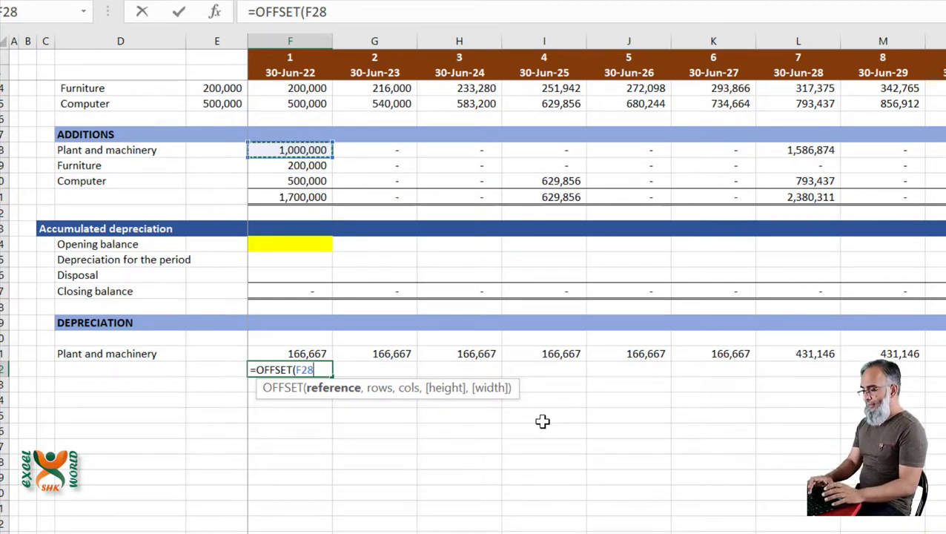
pyautogui.write(',')
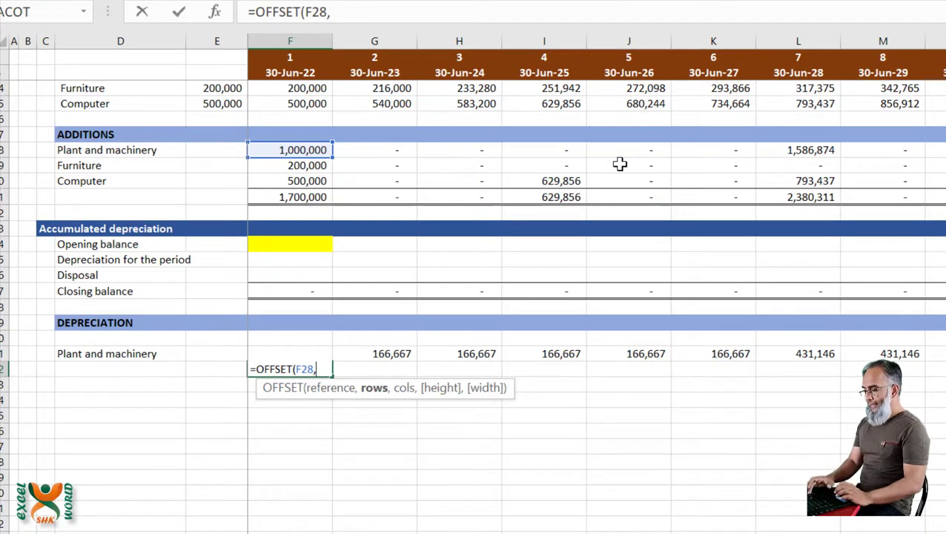
pyautogui.write('0')
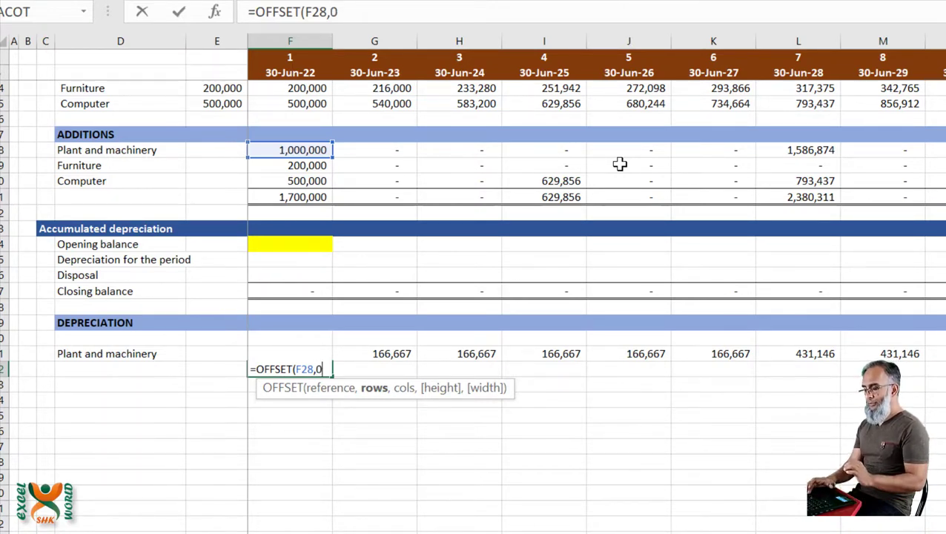
pyautogui.write(',')
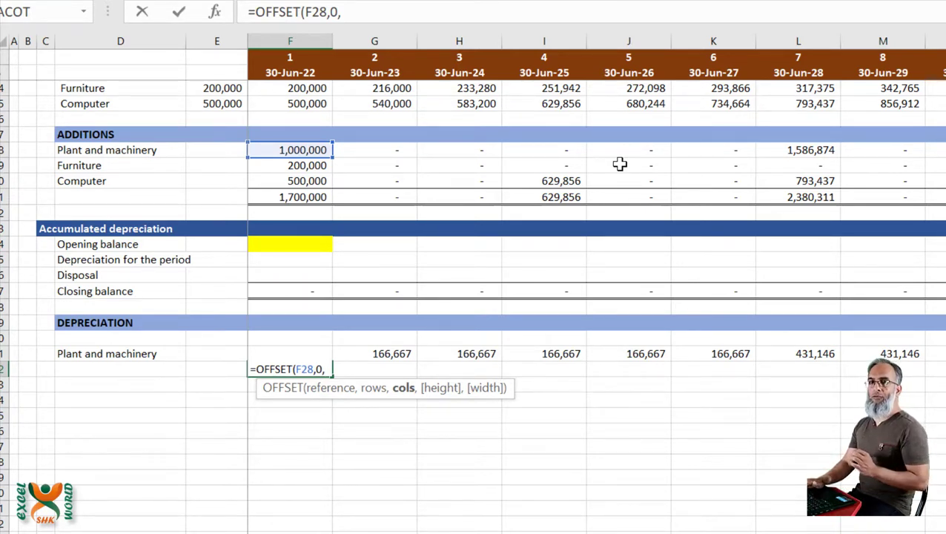
pyautogui.write('-')
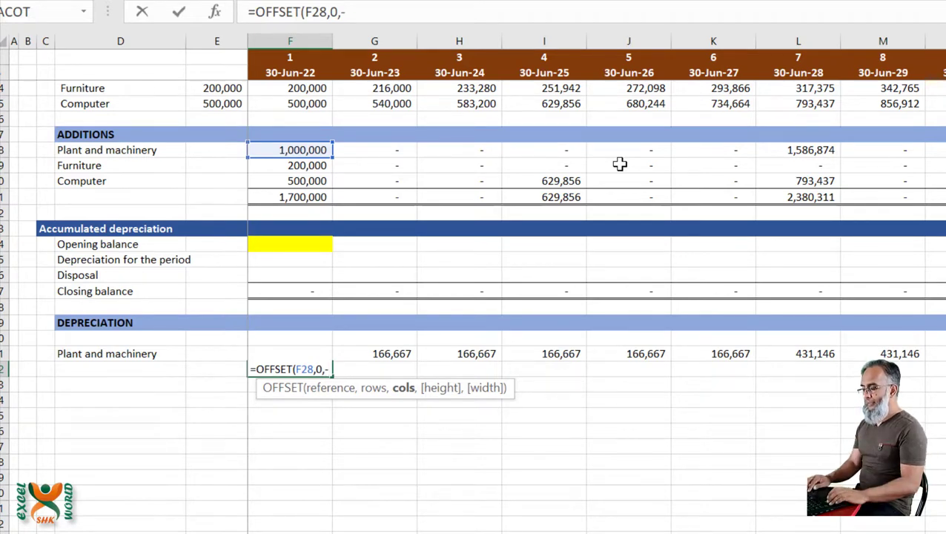
pyautogui.hotkey('ctrl', 'pageup')
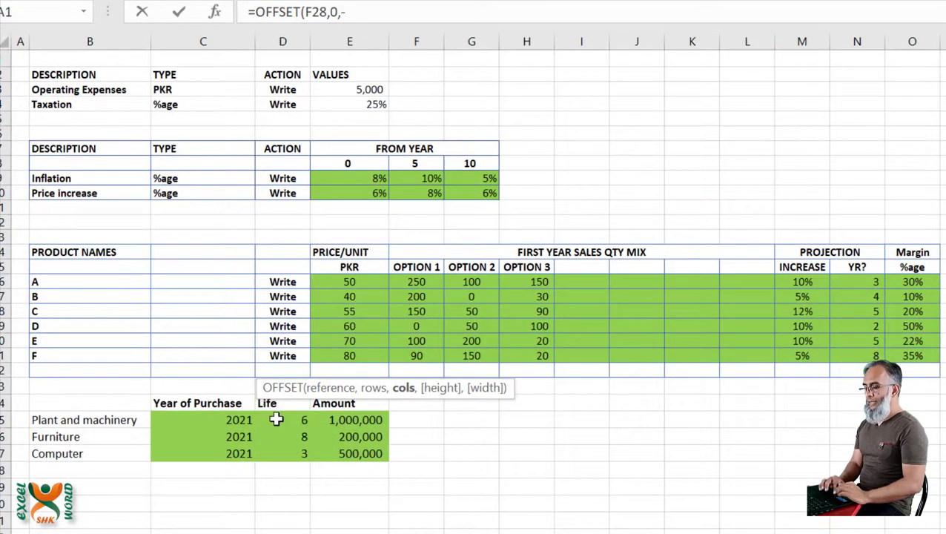
# - Use the plant life 'Other Assumptions'!$D25 as F42's negative column offset
pyautogui.click(276, 420)
pyautogui.press('F4')
pyautogui.press('F4')
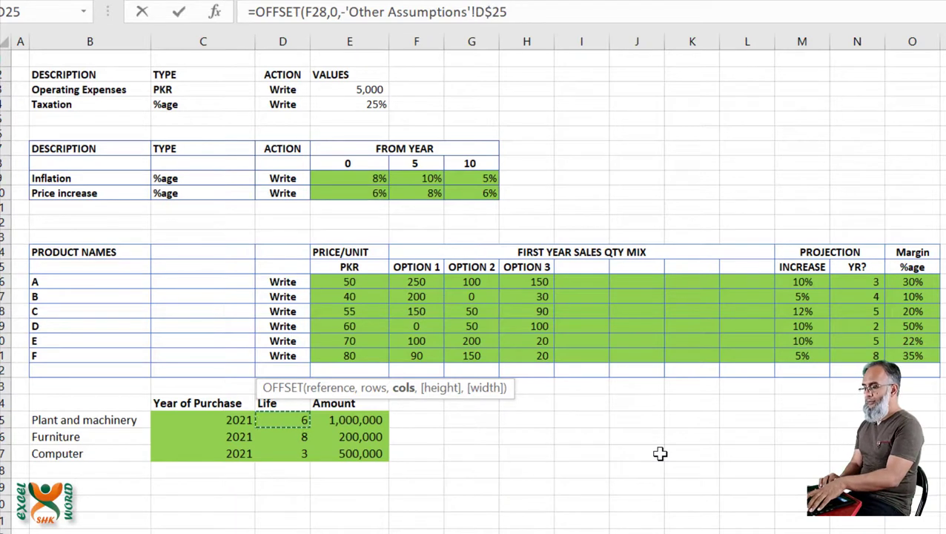
pyautogui.press('F4')
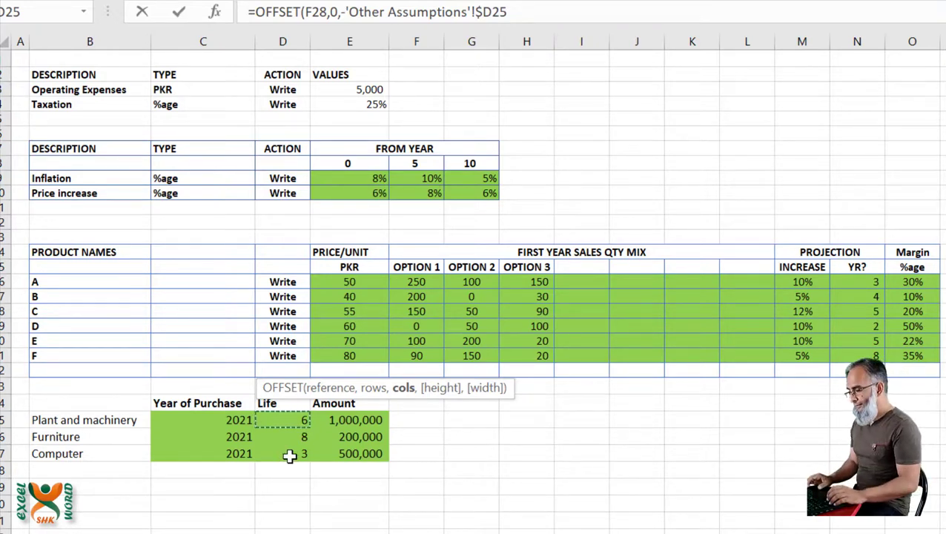
pyautogui.hotkey('ctrl', 'pagedown')
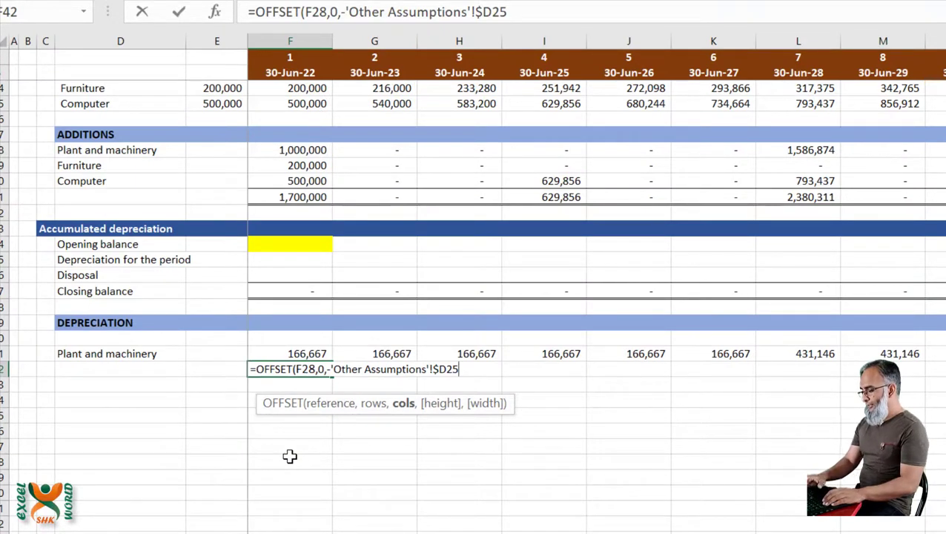
# - Close and commit F42's OFFSET formula, which returns #REF!
pyautogui.write(')')
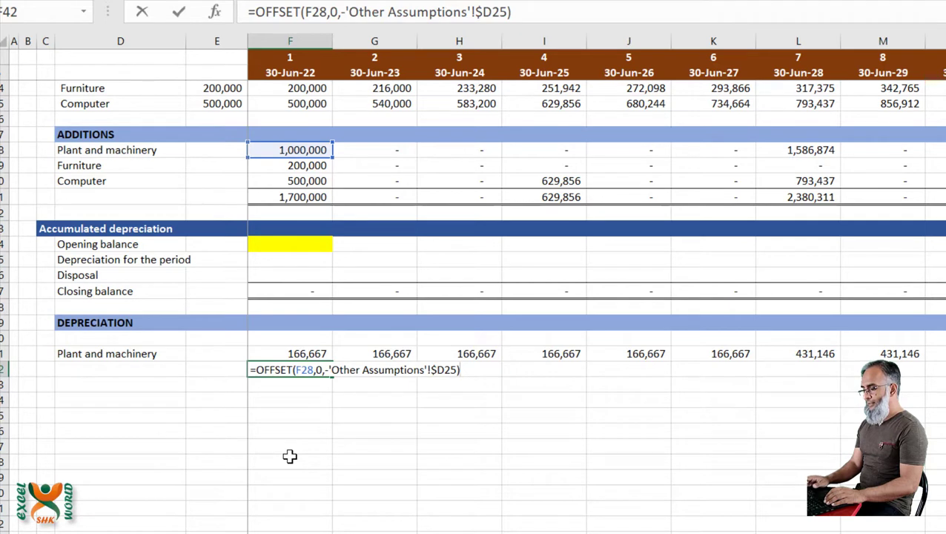
pyautogui.press('Return')
pyautogui.press('Up')
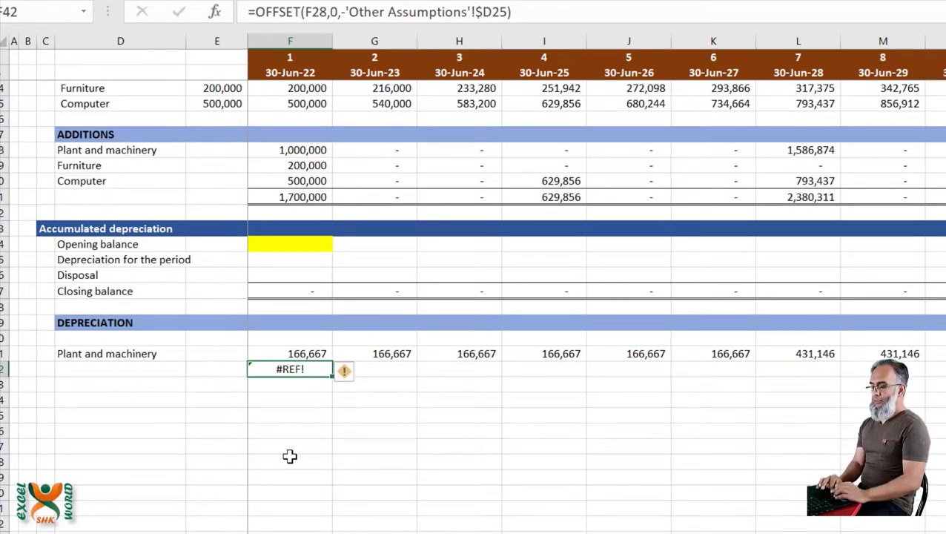
pyautogui.press('F2')
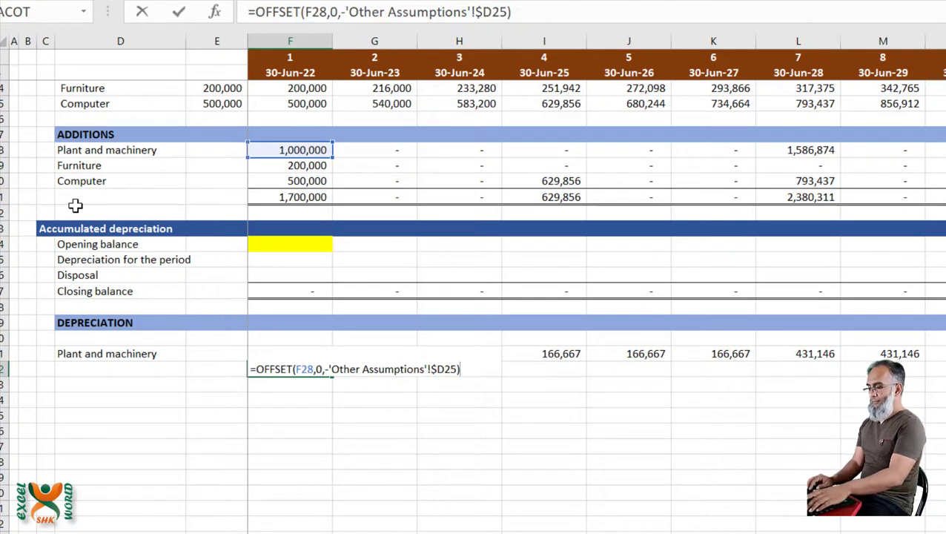
pyautogui.hotkey('ctrl', 'Return')
# - Copy the formula into G42, where it offsets from G28 and shows a dash
pyautogui.hotkey('ctrl', 'c')
pyautogui.press('Right')
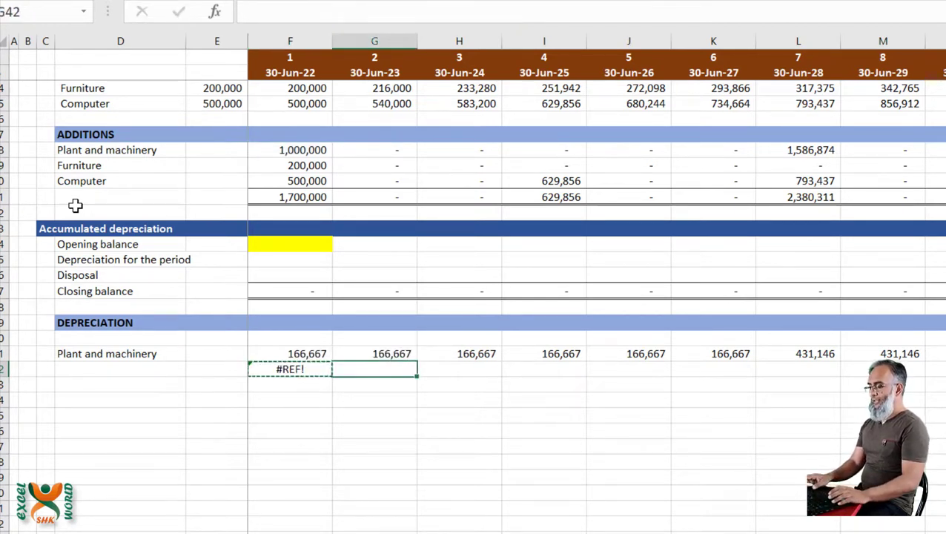
pyautogui.hotkey('ctrl', 'v')
pyautogui.press('F2')
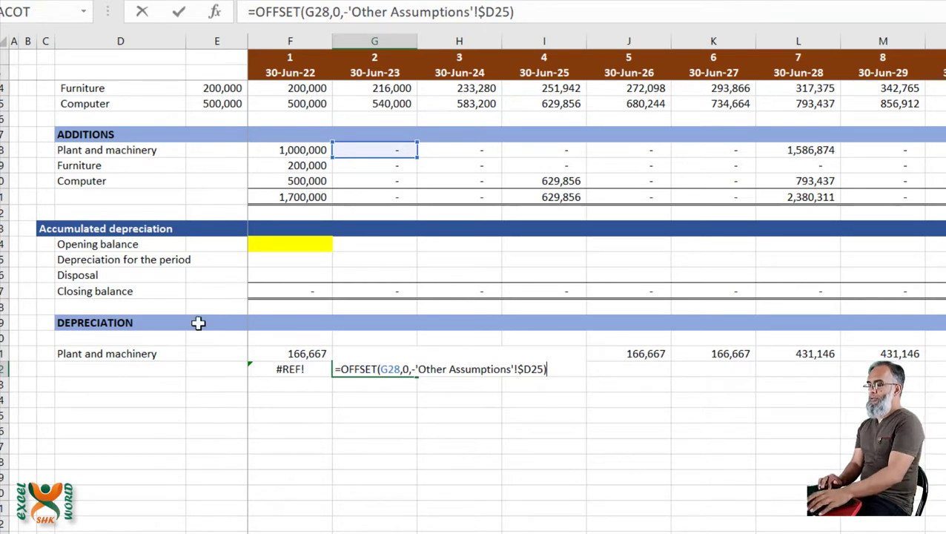
pyautogui.hotkey('ctrl', 'Return')
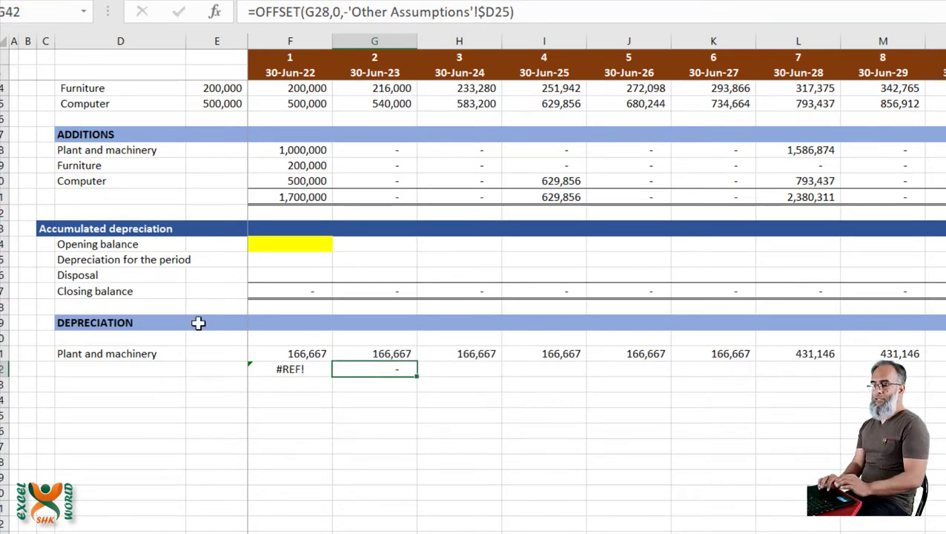
pyautogui.click(14, 150)
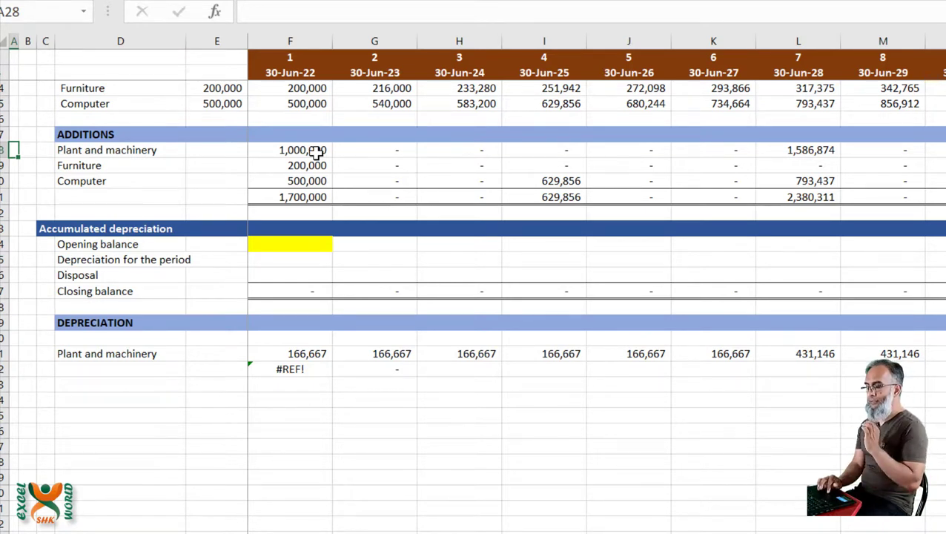
pyautogui.write('s')
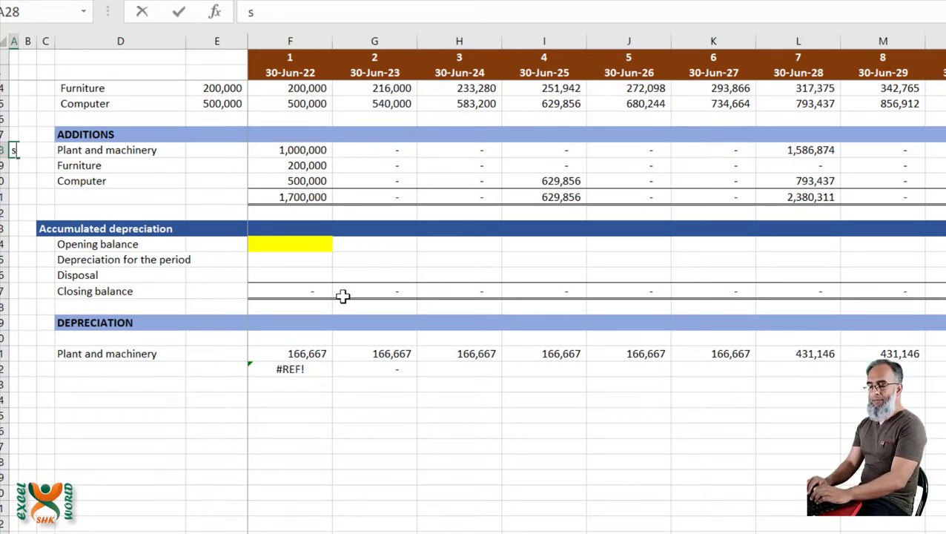
pyautogui.write('aleem')
pyautogui.press('Return')
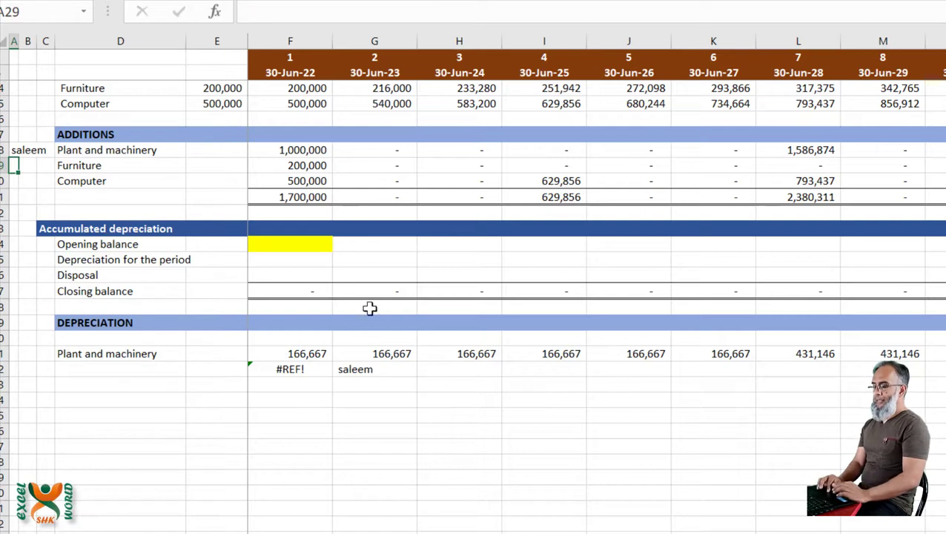
pyautogui.click(404, 370)
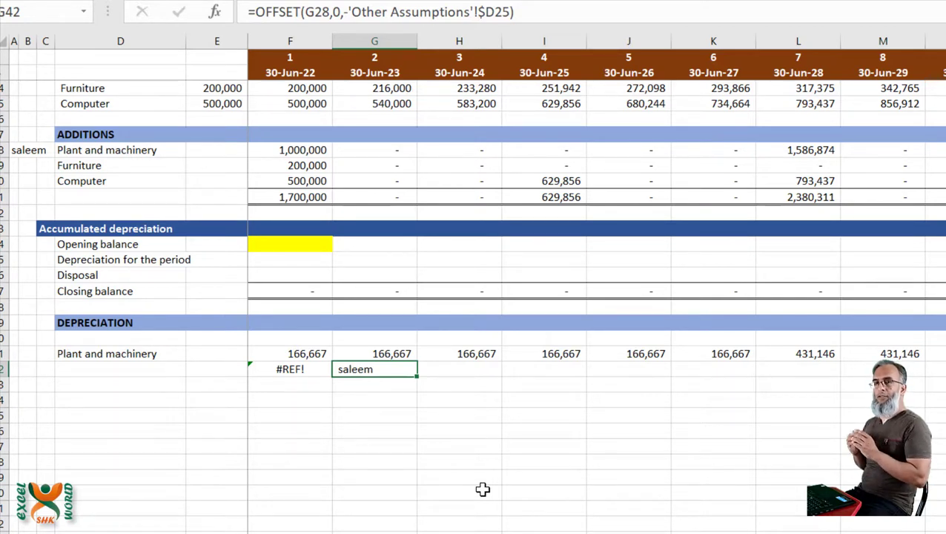
pyautogui.click(11, 150)
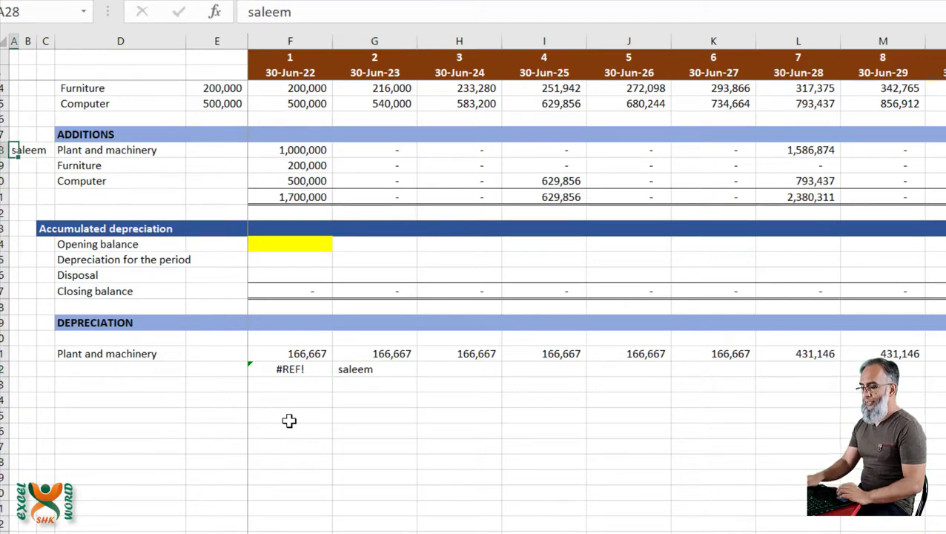
pyautogui.press('Delete')
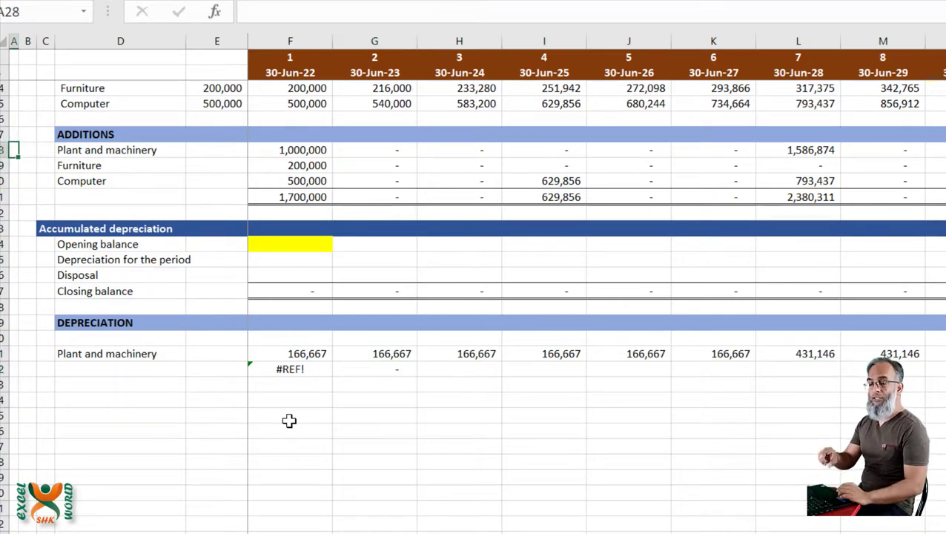
# - Copy G42's OFFSET formula across H42:M42, with L42 returning the 1,000,000 plant cost
pyautogui.click(401, 369)
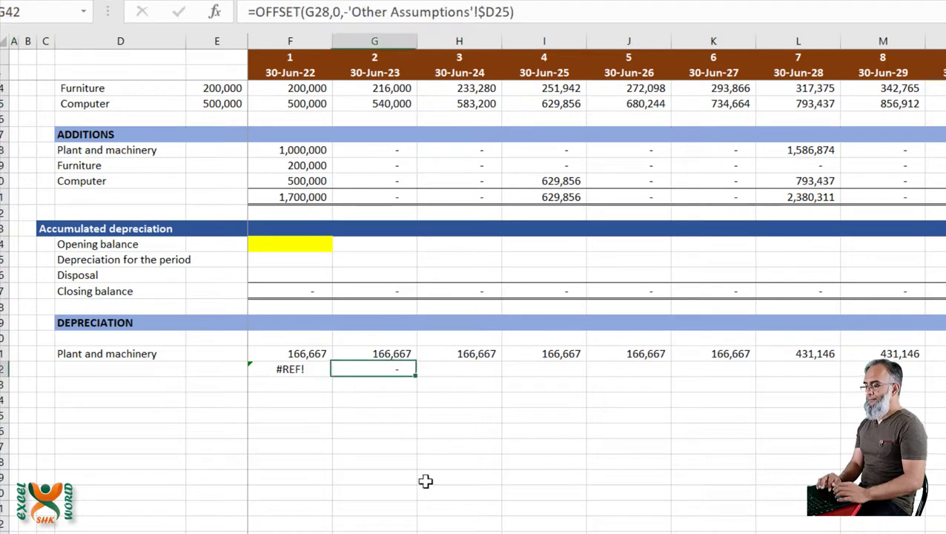
pyautogui.hotkey('ctrl', 'c')
pyautogui.moveTo(401, 368); pyautogui.dragTo(883, 369)
pyautogui.hotkey('ctrl', 'v')
pyautogui.press('Right')
pyautogui.press('Right')
pyautogui.press('Right')
pyautogui.press('Right')
pyautogui.press('Right')
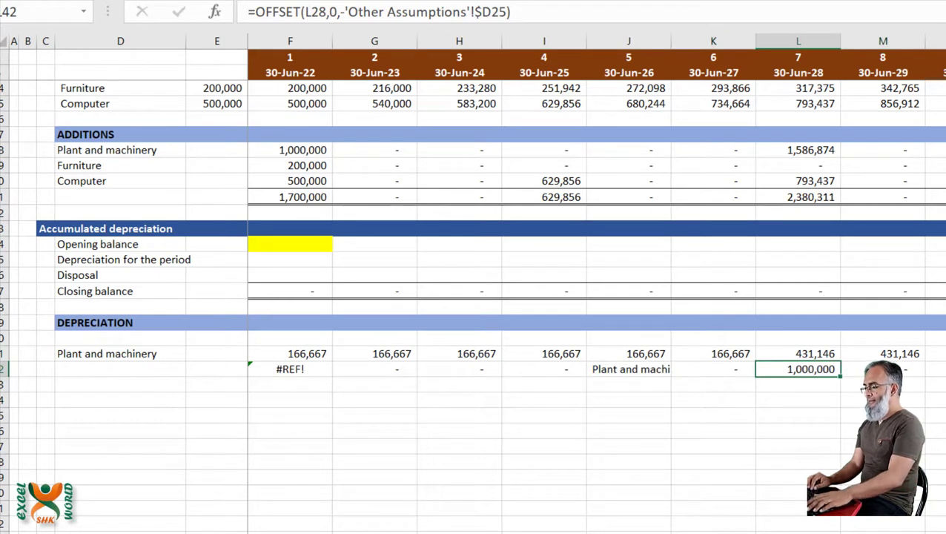
pyautogui.press('F2')
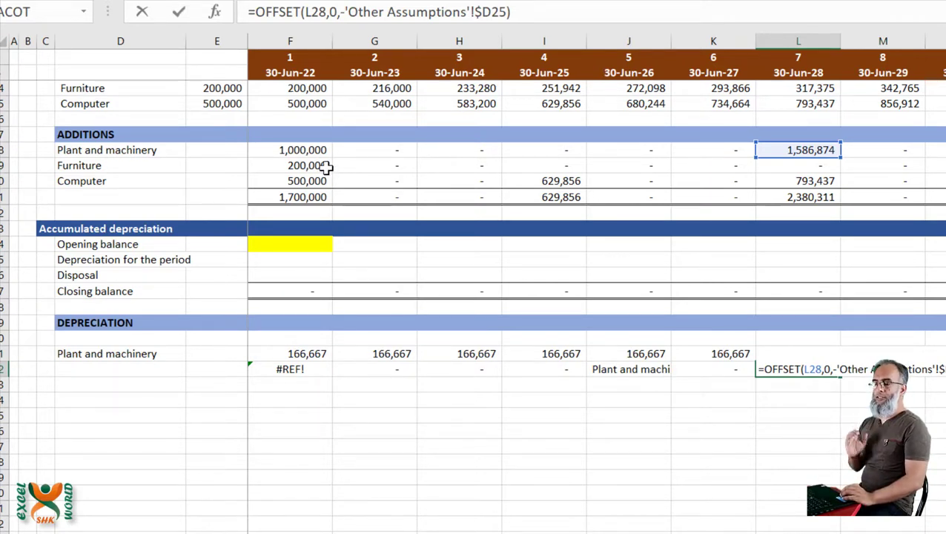
pyautogui.hotkey('ctrl', 'Return')
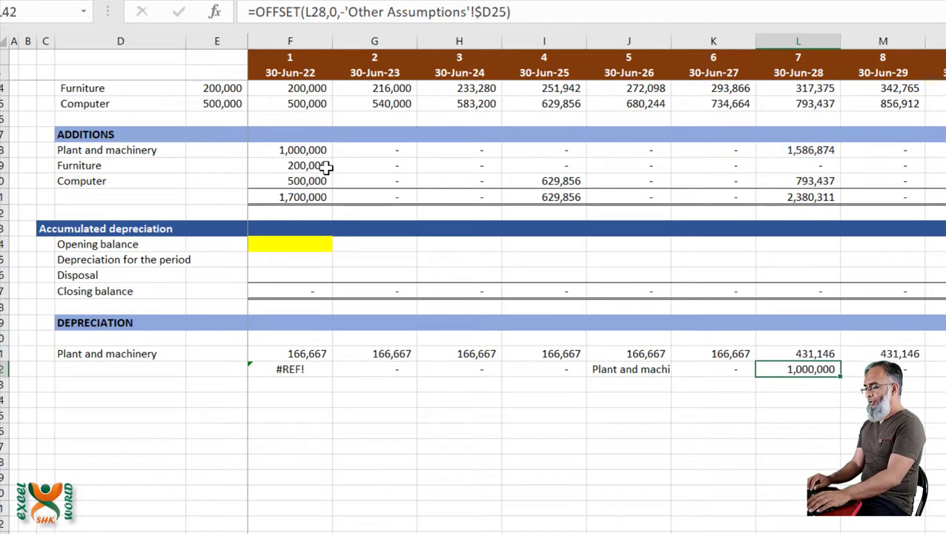
pyautogui.hotkey('ctrl', 'Left')
# - Divide F42's OFFSET result by the plant life 'Other Assumptions'!$D25
pyautogui.press('F2')
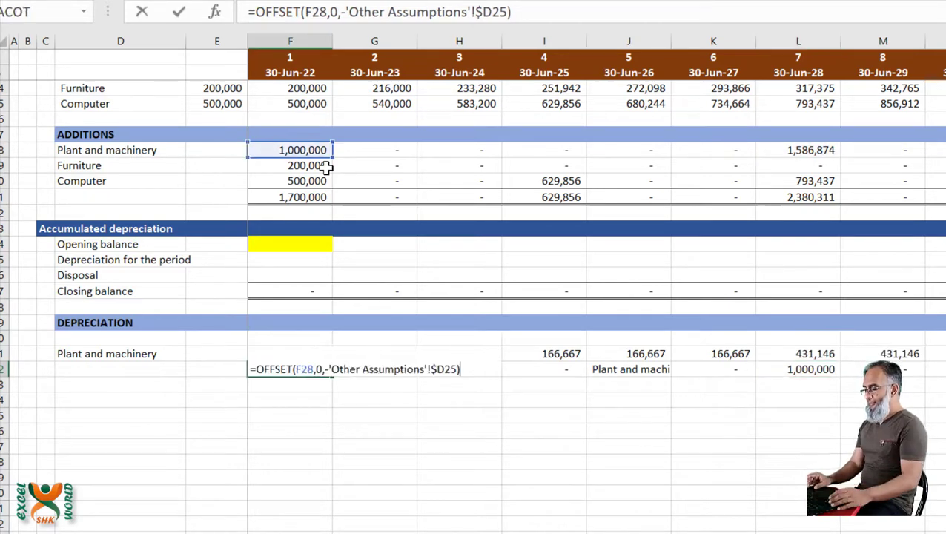
pyautogui.write('/')
pyautogui.hotkey('ctrl', 'pageup')
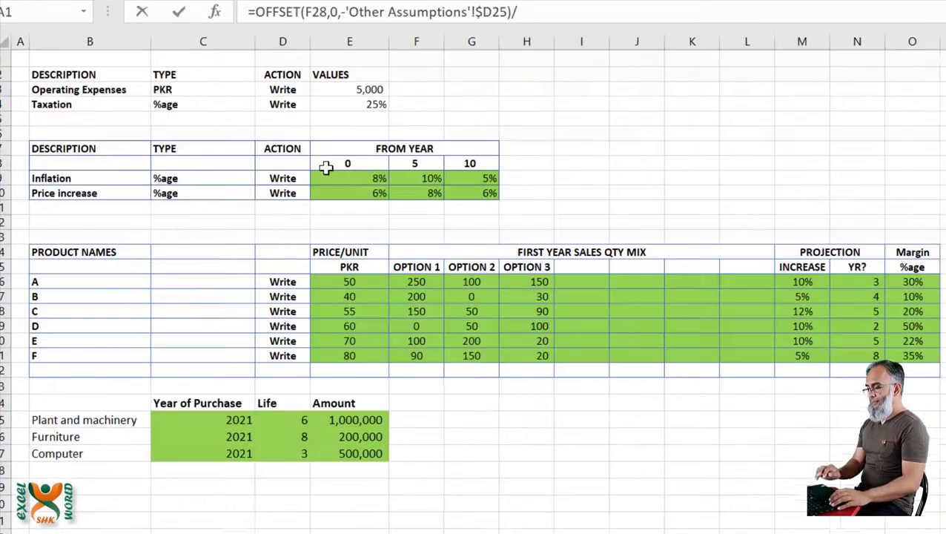
pyautogui.click(297, 419)
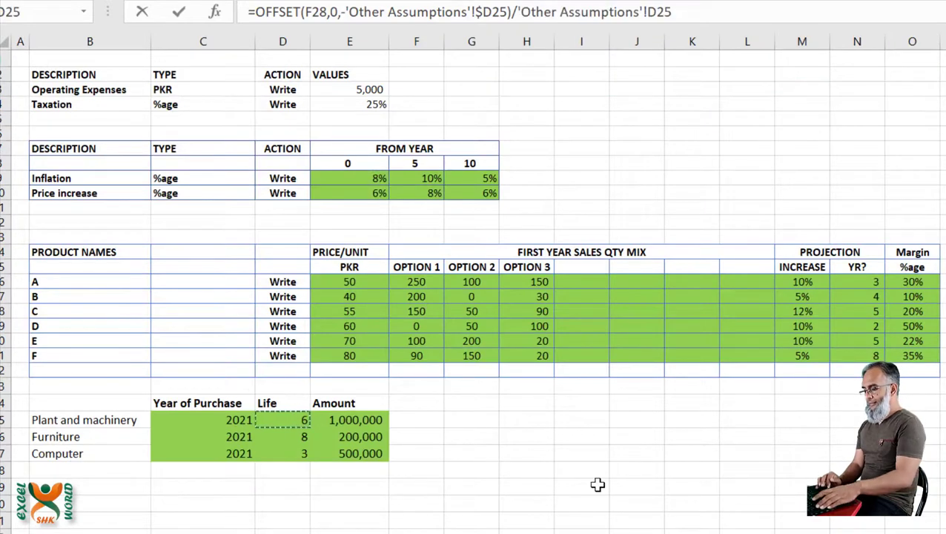
pyautogui.press('F4')
pyautogui.press('F4')
pyautogui.press('F4')
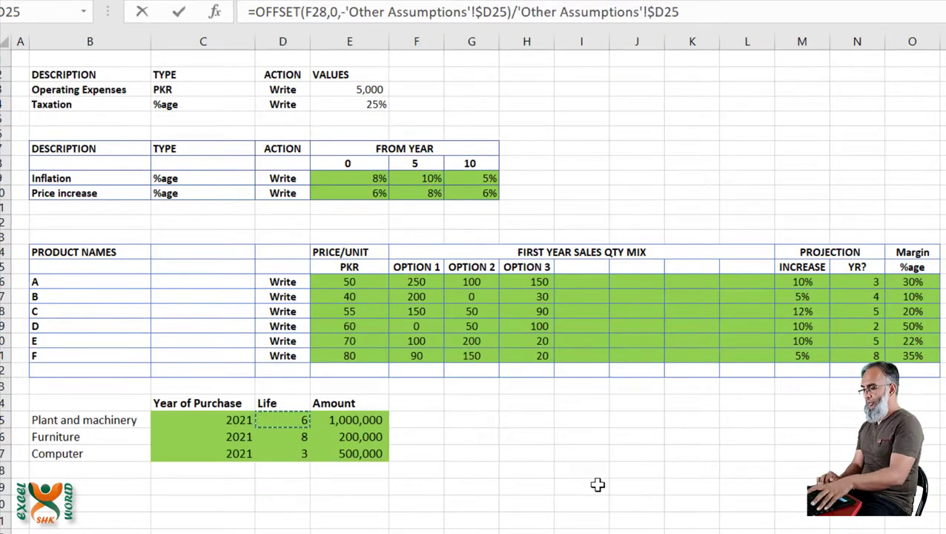
pyautogui.press('Return')
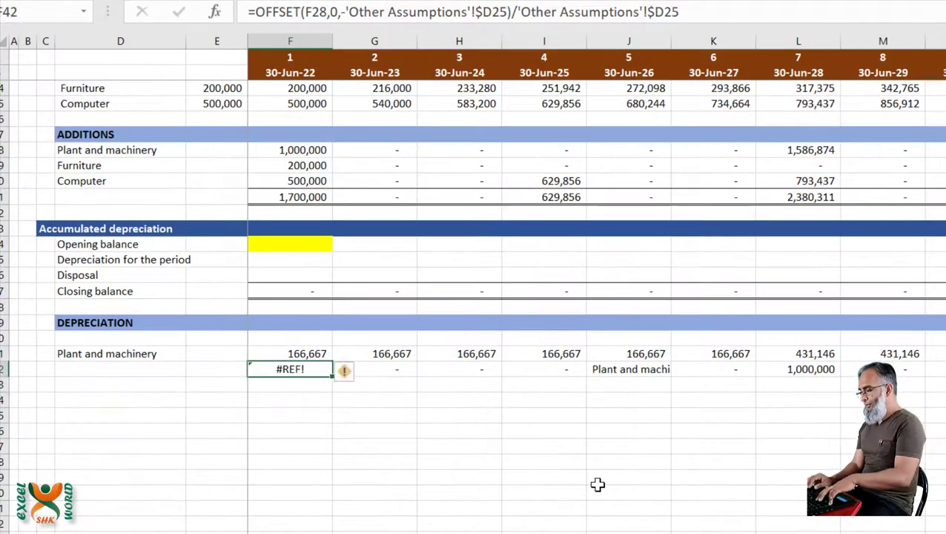
# - Fill the formula across F42:M42, giving 166,667 in L42
pyautogui.hotkey('shift', 'Right')
pyautogui.hotkey('shift', 'Right')
pyautogui.hotkey('shift', 'Right')
pyautogui.hotkey('shift', 'Right')
pyautogui.hotkey('shift', 'Right')
pyautogui.hotkey('shift', 'Right')
pyautogui.hotkey('shift', 'Right')
pyautogui.hotkey('ctrl', 'r')
pyautogui.press('Right')
pyautogui.press('Right')
pyautogui.press('Right')
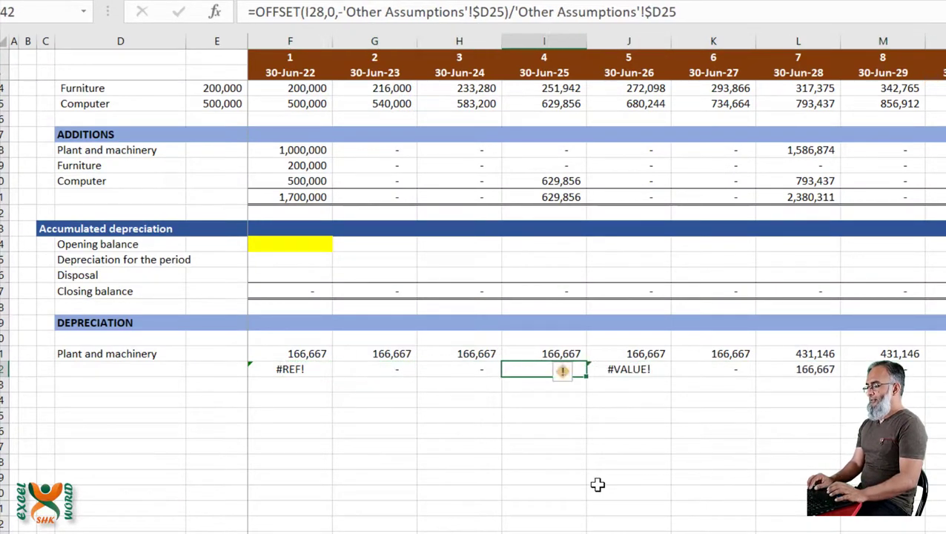
pyautogui.press('Right')
pyautogui.press('Right')
pyautogui.press('Right')
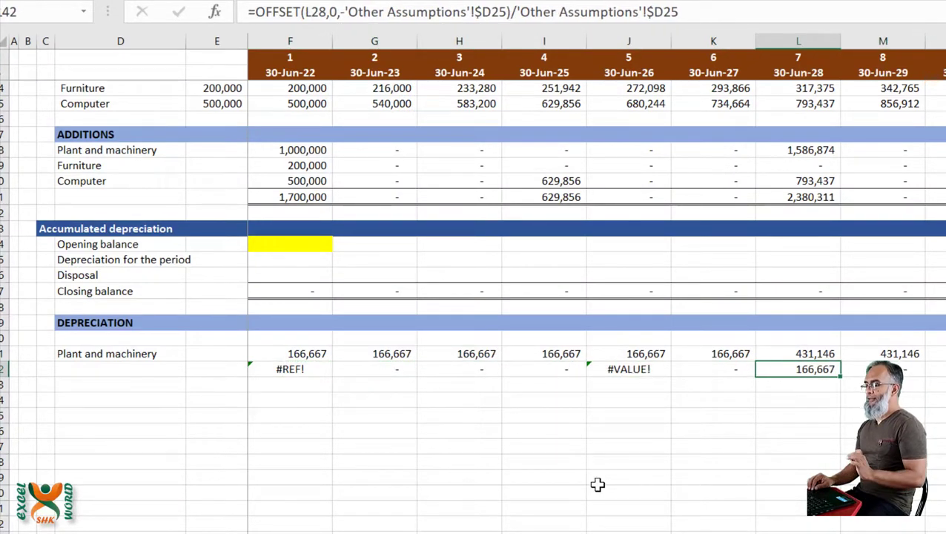
pyautogui.press('Down')
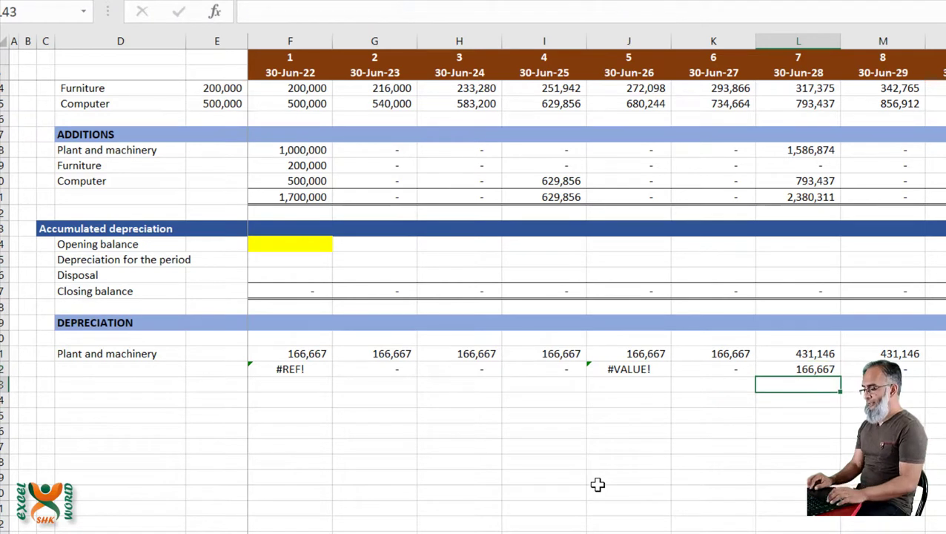
# - Enter =L41-L42 in L43, showing 264,479 net year-7 depreciation
pyautogui.write('=')
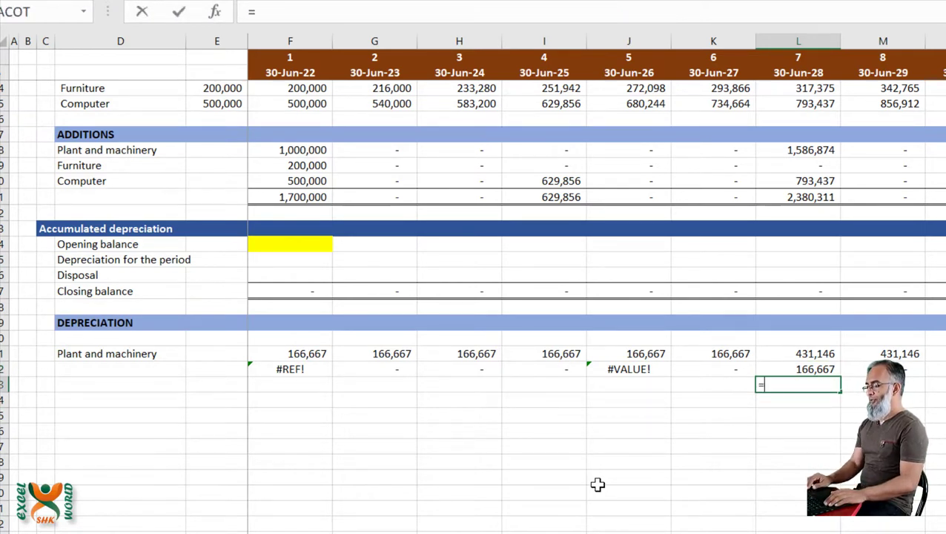
pyautogui.press('Up')
pyautogui.press('Up')
pyautogui.write('-')
pyautogui.press('Up')
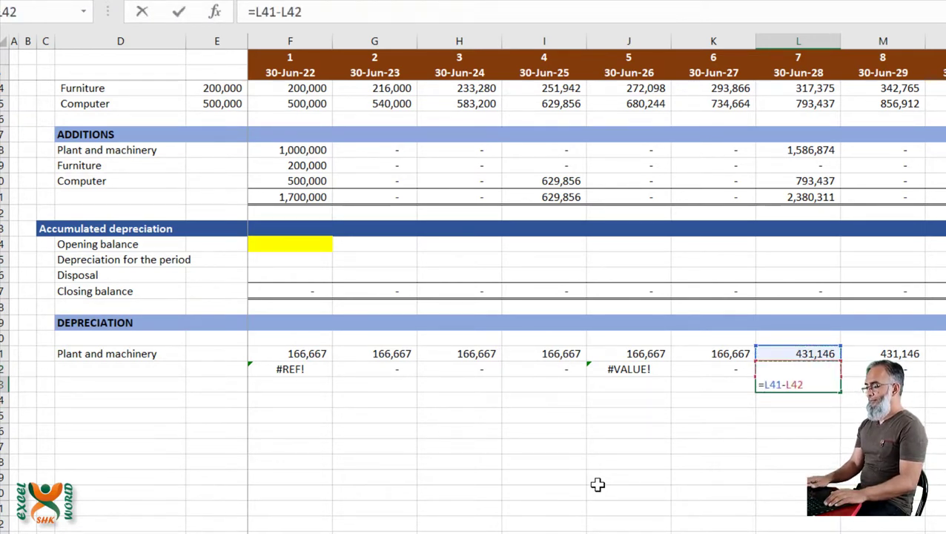
pyautogui.press('Return')
pyautogui.press('Up')
pyautogui.press('Up')
pyautogui.press('Up')
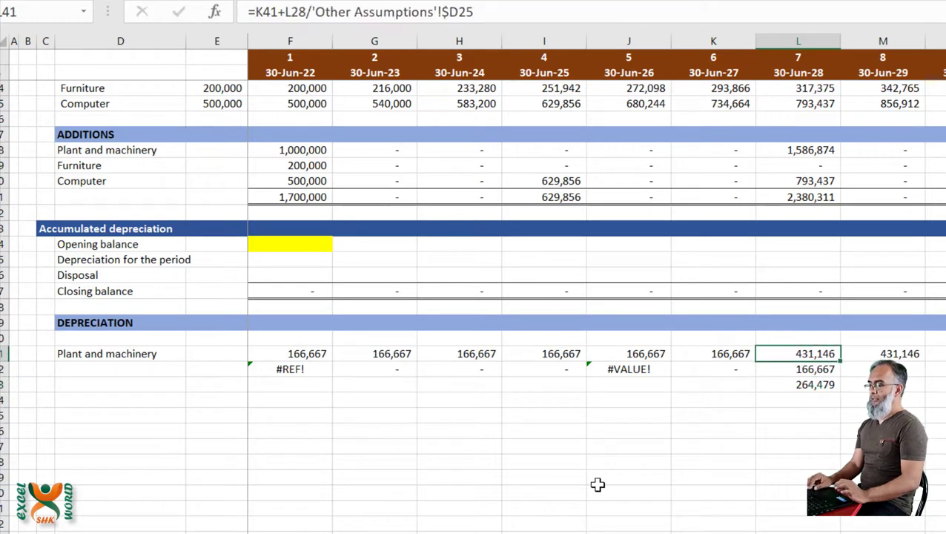
pyautogui.press('Down')
pyautogui.press('Down')
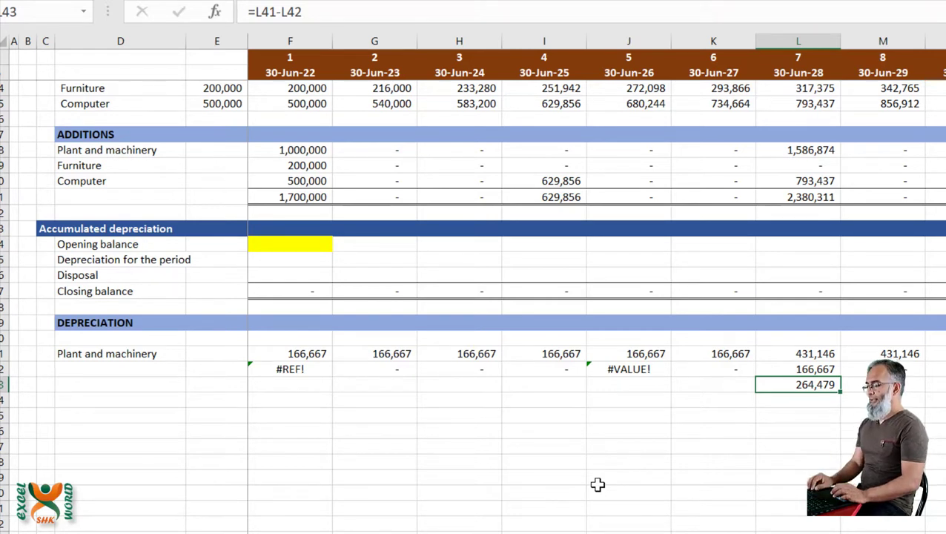
pyautogui.press('Up')
pyautogui.hotkey('ctrl', 'Left')
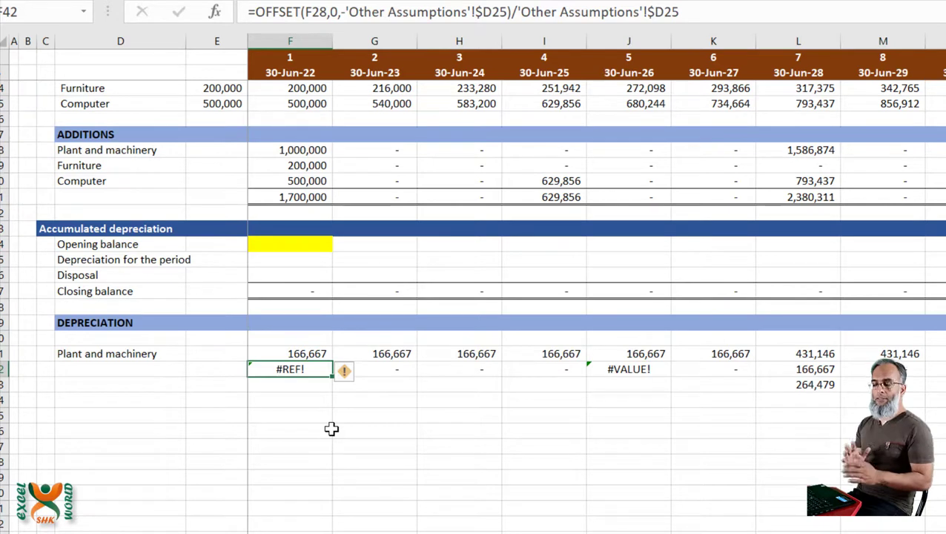
# - Wrap F42's formula in IF(F$5>'Other Assumptions'!$D25, …, 0) to return zero early
pyautogui.press('F2')
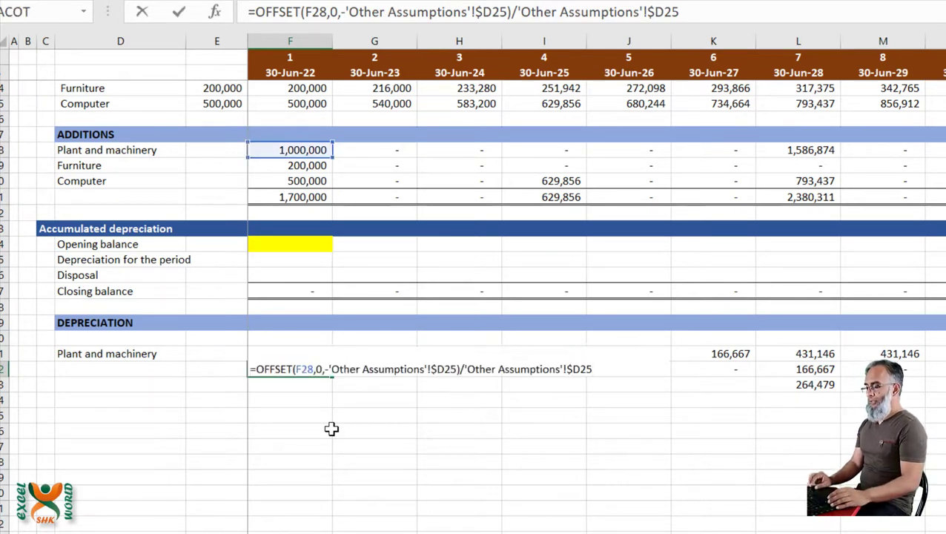
pyautogui.write('IF(')
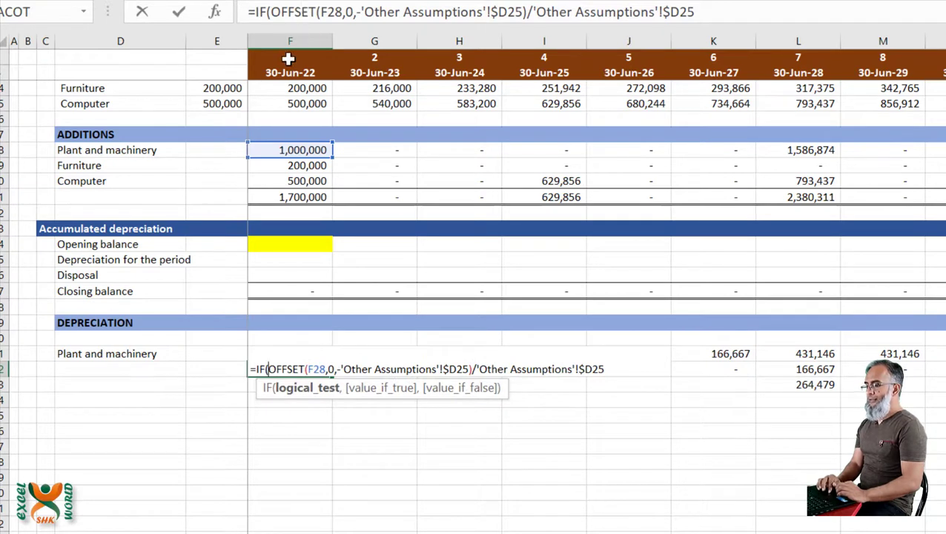
pyautogui.click(289, 57)
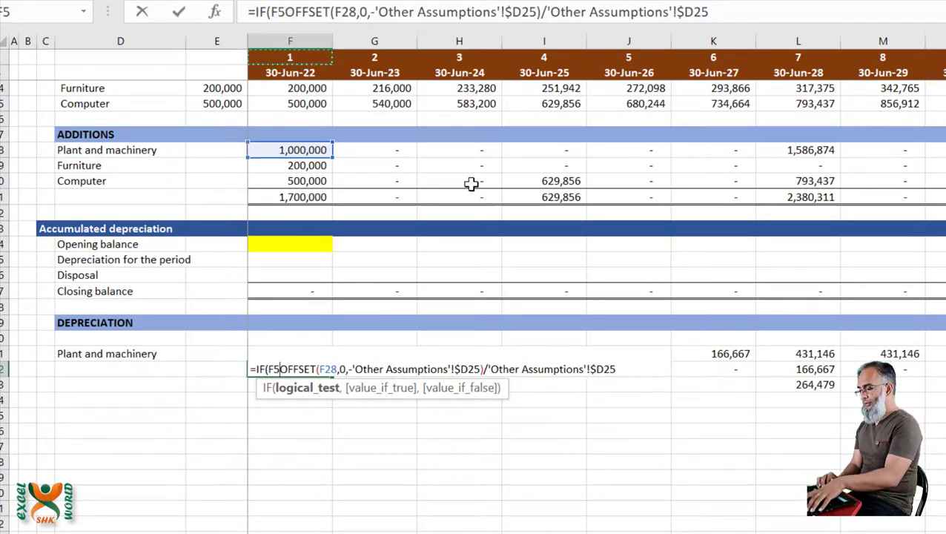
pyautogui.press('F4')
pyautogui.press('F4')
pyautogui.write('>')
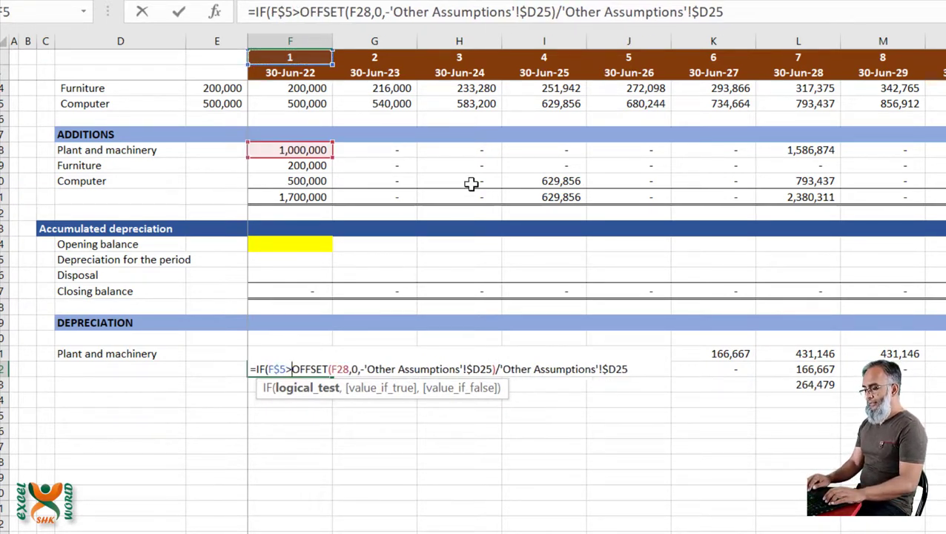
pyautogui.hotkey('ctrl', 'pagedown')
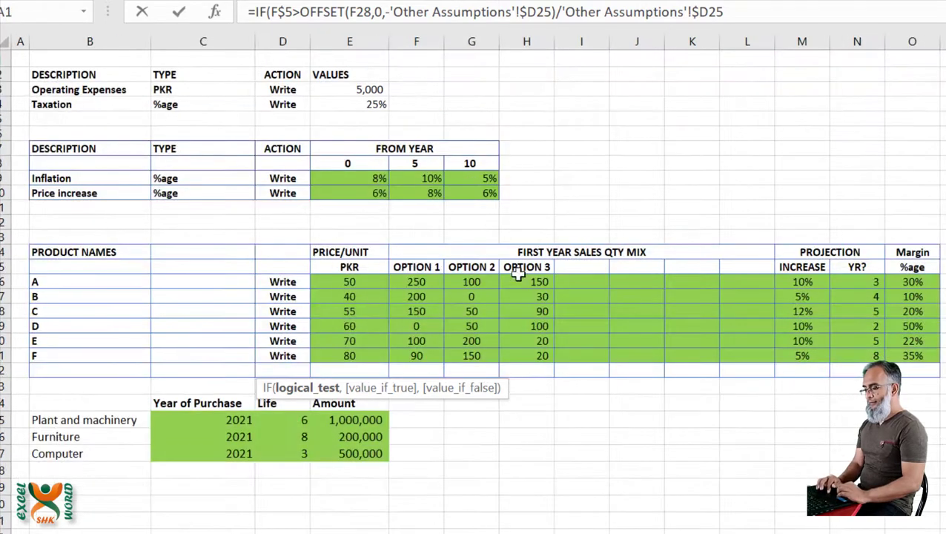
pyautogui.click(287, 420)
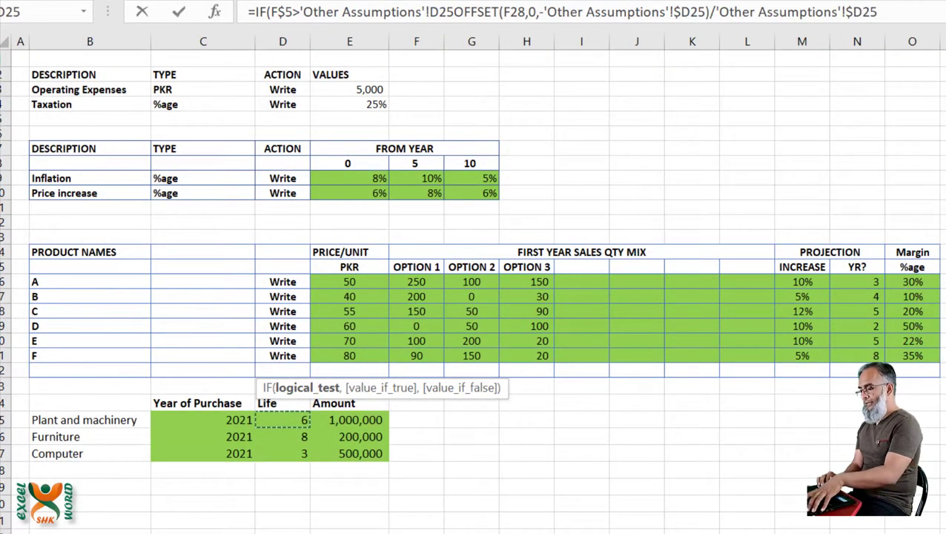
pyautogui.press('F4')
pyautogui.press('F4')
pyautogui.press('F4')
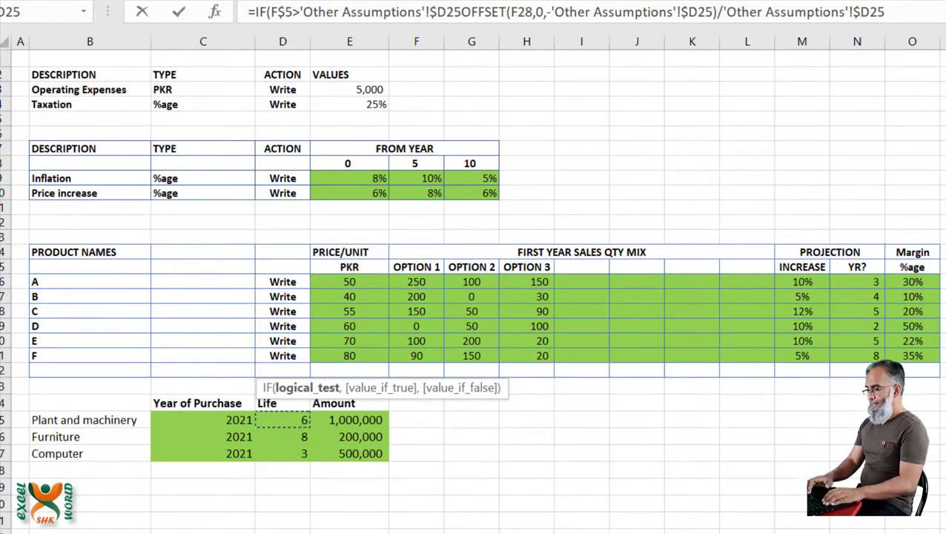
pyautogui.write(',')
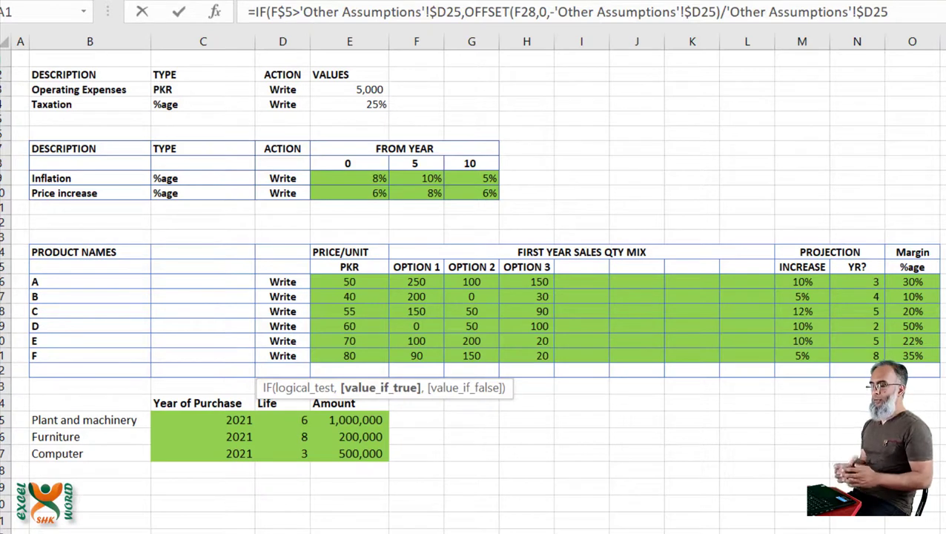
pyautogui.click(908, 12)
pyautogui.write(',0)')
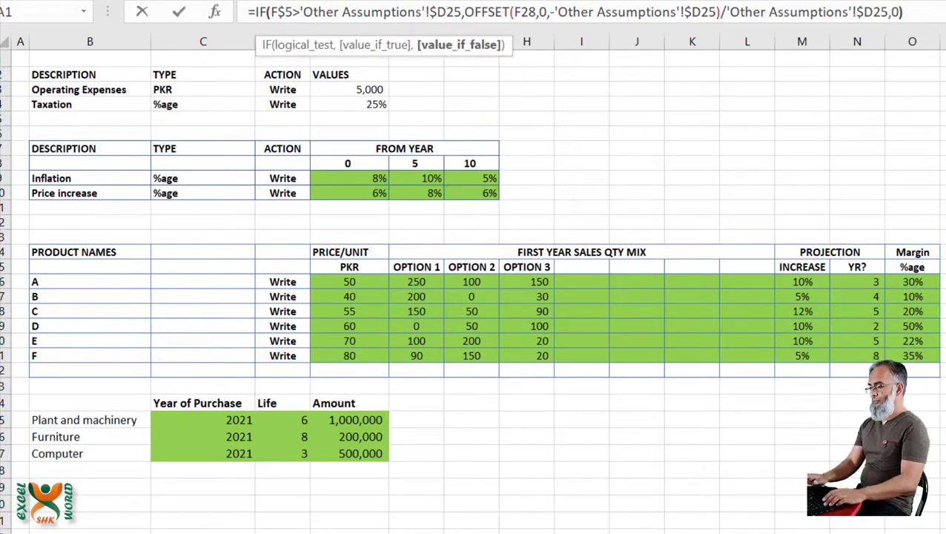
pyautogui.hotkey('ctrl', 'Return')
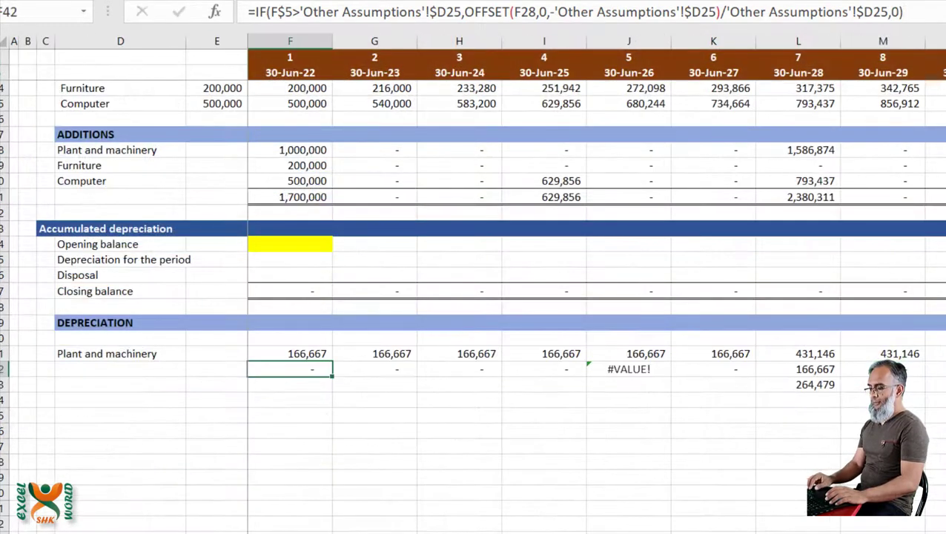
# - Paste the IF formula across F42:M42, clearing the errors to dashes
pyautogui.hotkey('ctrl', 'c')
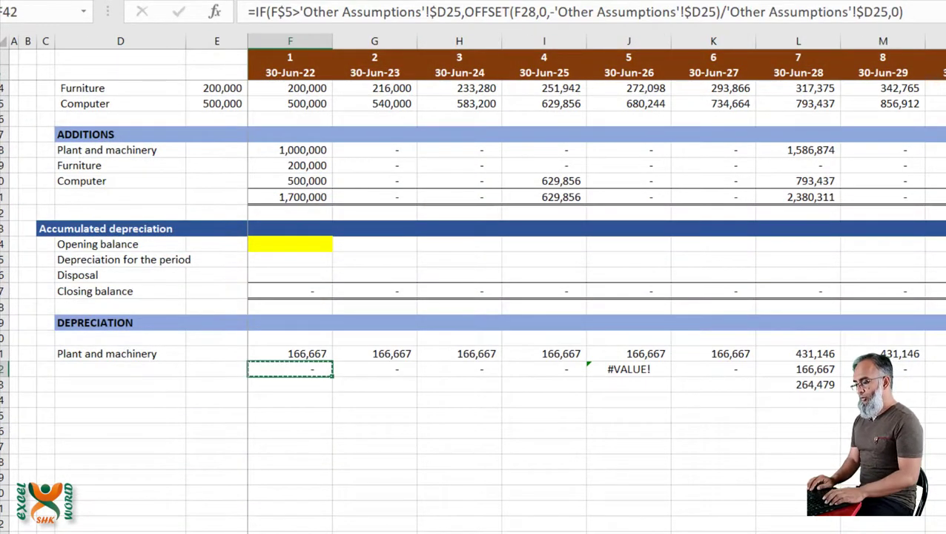
pyautogui.hotkey('ctrl', 'shift', 'Right')
pyautogui.press('Return')
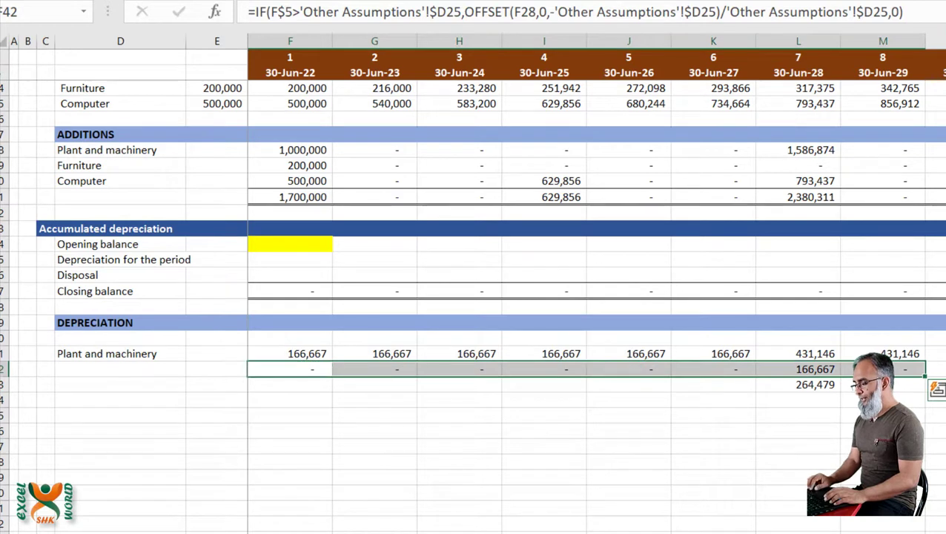
pyautogui.press('Right')
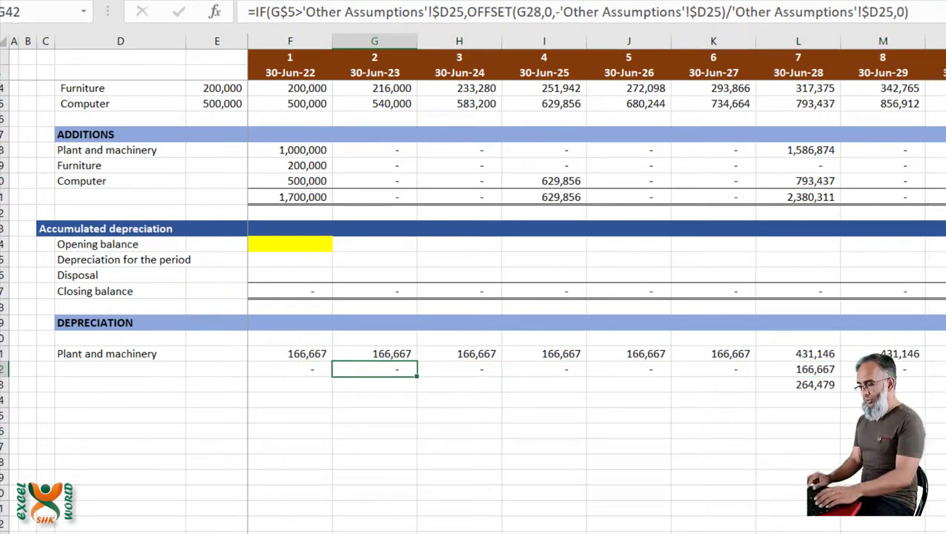
pyautogui.press('Left')
pyautogui.press('F2')
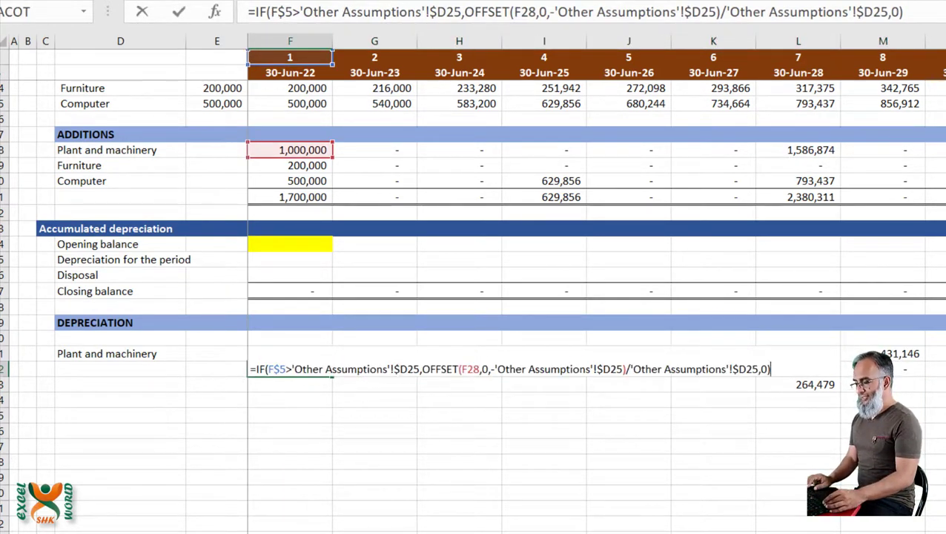
# - Append the copied IF expired-asset deduction to the F41 Plant and machinery depreciation formula
pyautogui.hotkey('shift', 'Home')
pyautogui.hotkey('shift', 'Right')
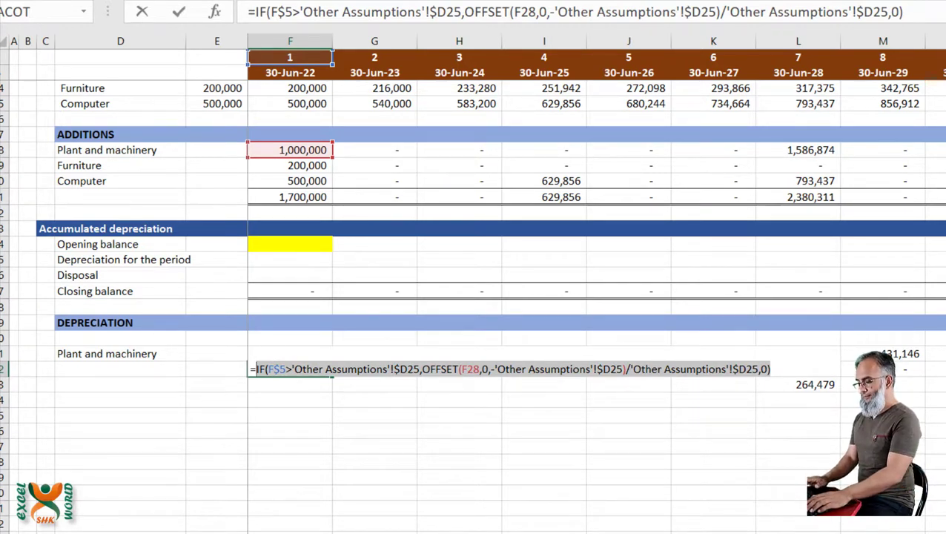
pyautogui.press('Return')
pyautogui.press('Up')
pyautogui.press('Up')
pyautogui.press('F2')
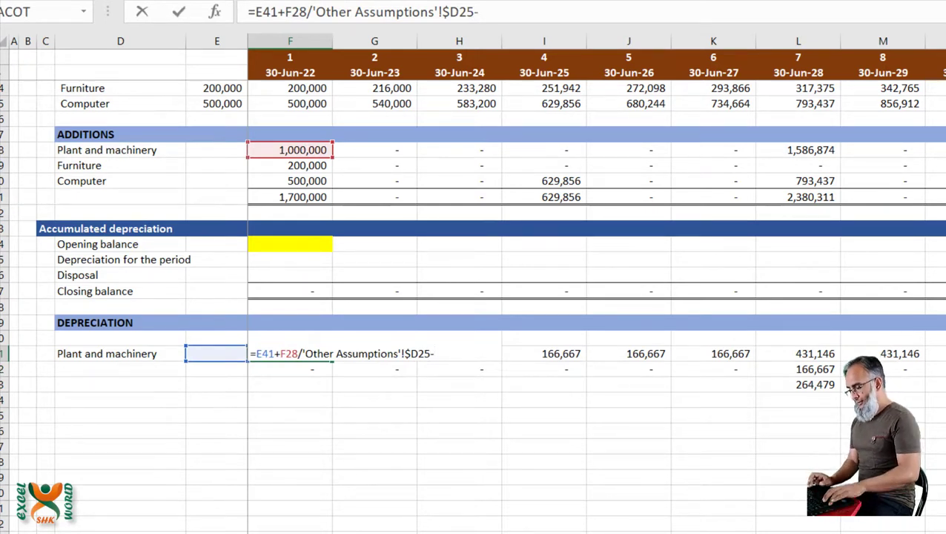
pyautogui.hotkey('ctrl', 'v')
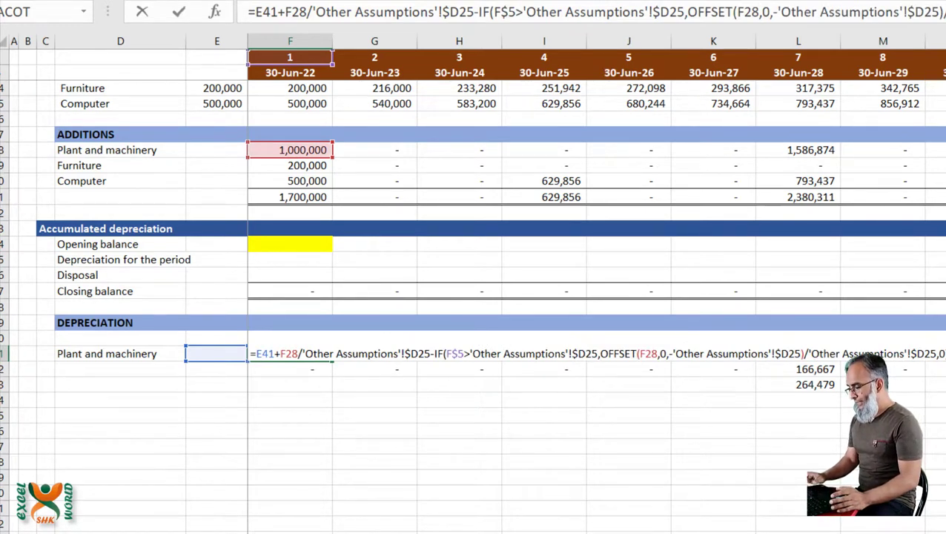
pyautogui.hotkey('ctrl', 'Return')
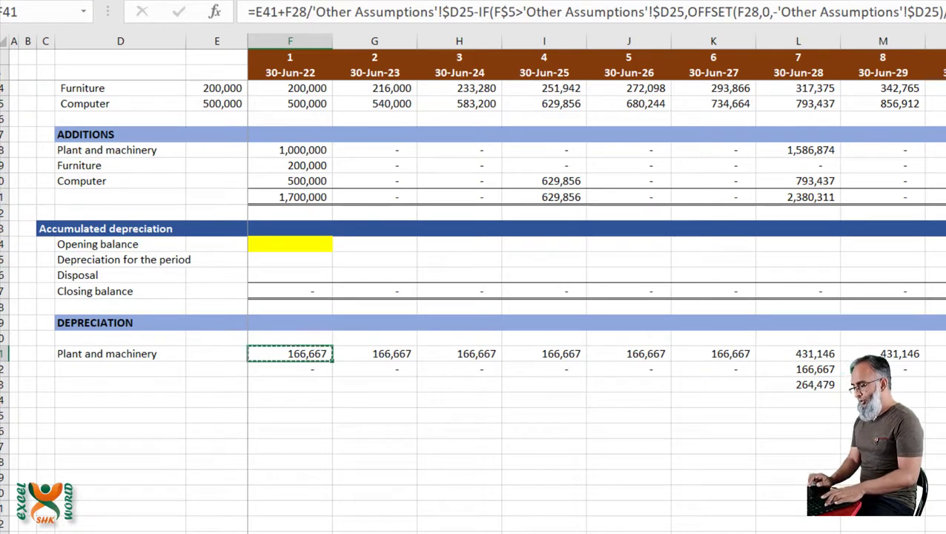
# - Fill the revised depreciation formula across row 41 for every year
pyautogui.hotkey('ctrl', 'shift', 'Right')
pyautogui.hotkey('shift', 'Right')
pyautogui.hotkey('shift', 'Right')
pyautogui.hotkey('shift', 'Right')
pyautogui.hotkey('shift', 'Right')
pyautogui.hotkey('shift', 'Right')
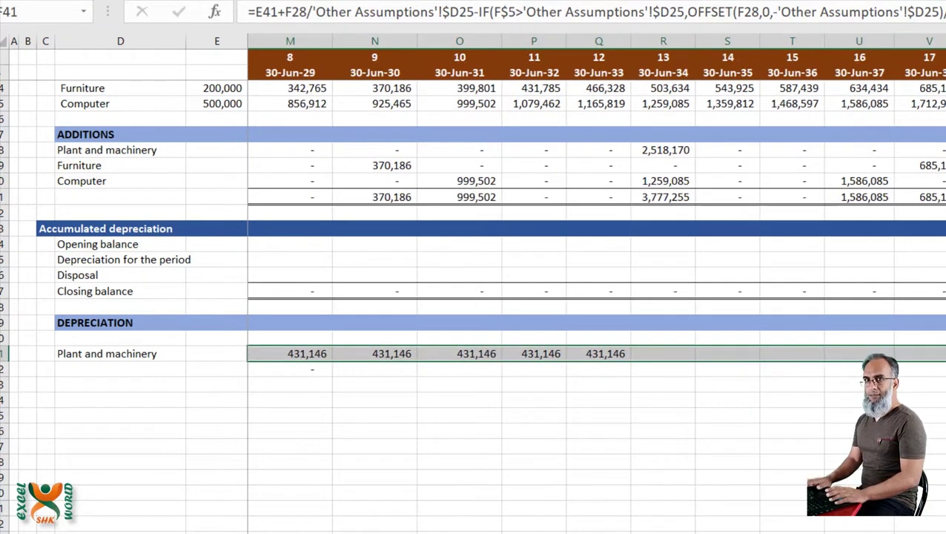
pyautogui.hotkey('ctrl', 'r')
pyautogui.press('Right')
pyautogui.press('Right')
pyautogui.press('Right')
pyautogui.press('Right')
pyautogui.press('Right')
pyautogui.press('Right')
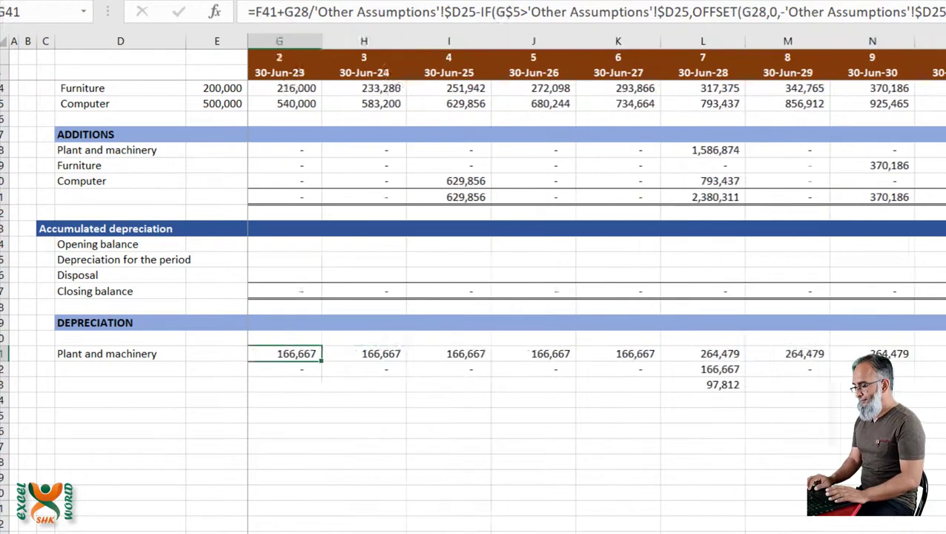
pyautogui.press('Right')
# - Remove the scratch rows 42–43 beneath the depreciation row and return to row 41
pyautogui.press('Left')
pyautogui.press('Down')
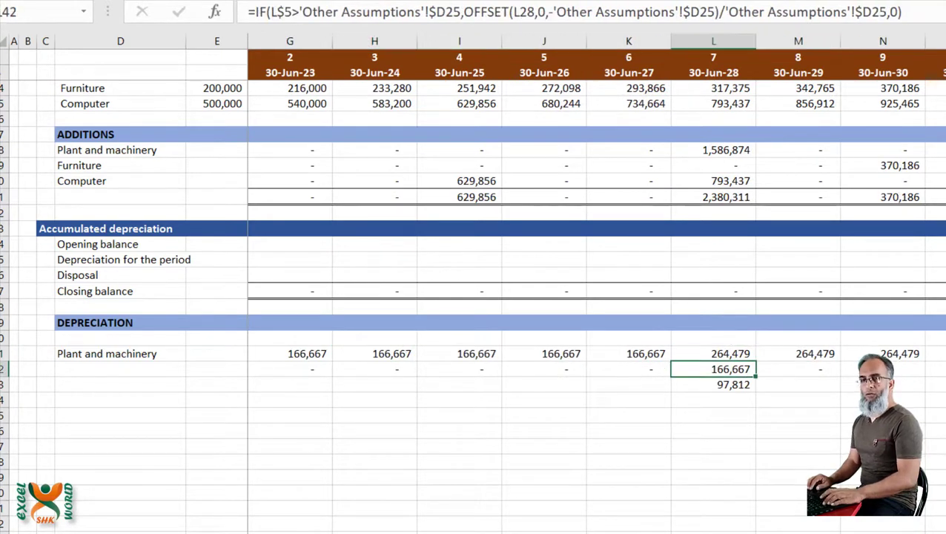
pyautogui.hotkey('shift', 'space')
pyautogui.hotkey('shift', 'Down')
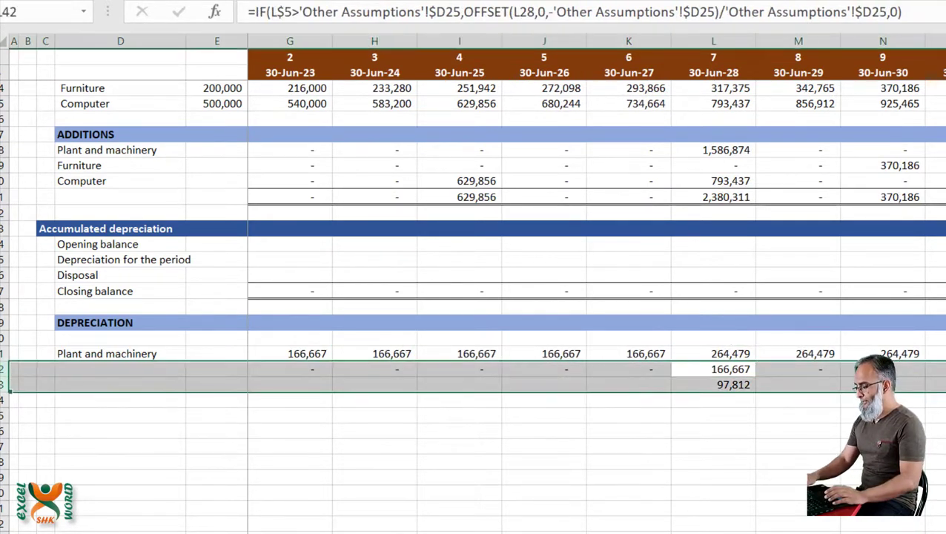
pyautogui.hotkey('ctrl', '-')
pyautogui.press('Up')
pyautogui.press('Left')
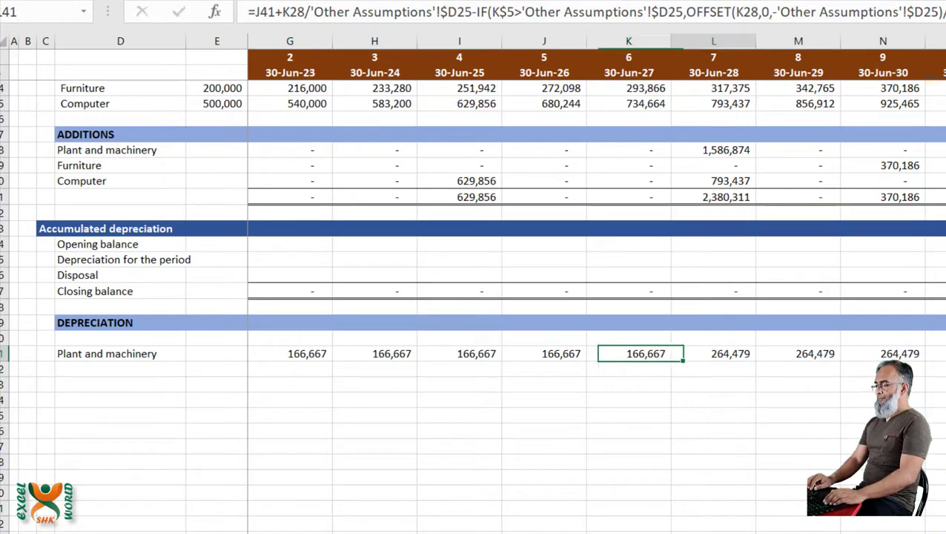
pyautogui.press('Right')
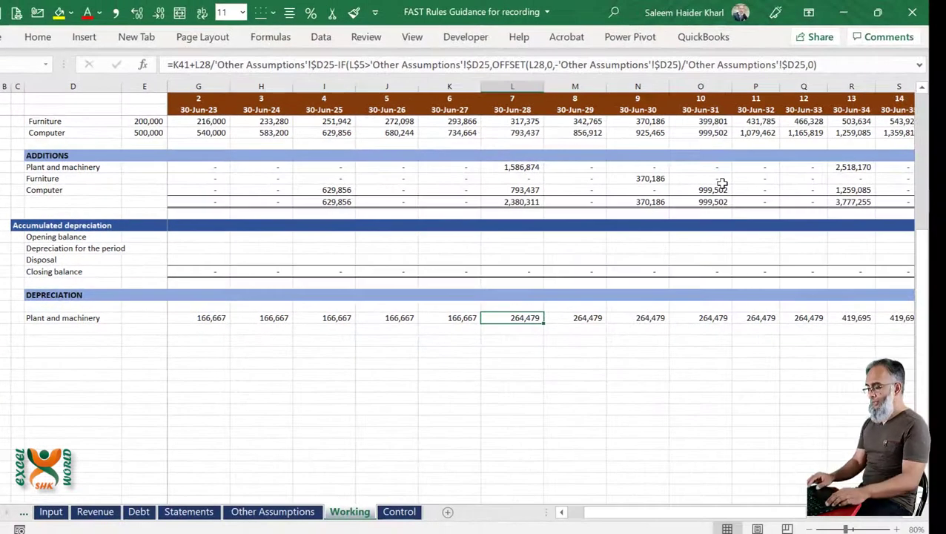
pyautogui.hotkey('shift', 'Right')
pyautogui.hotkey('shift', 'Right')
pyautogui.hotkey('shift', 'Right')
pyautogui.hotkey('shift', 'Right')
pyautogui.hotkey('shift', 'Right')
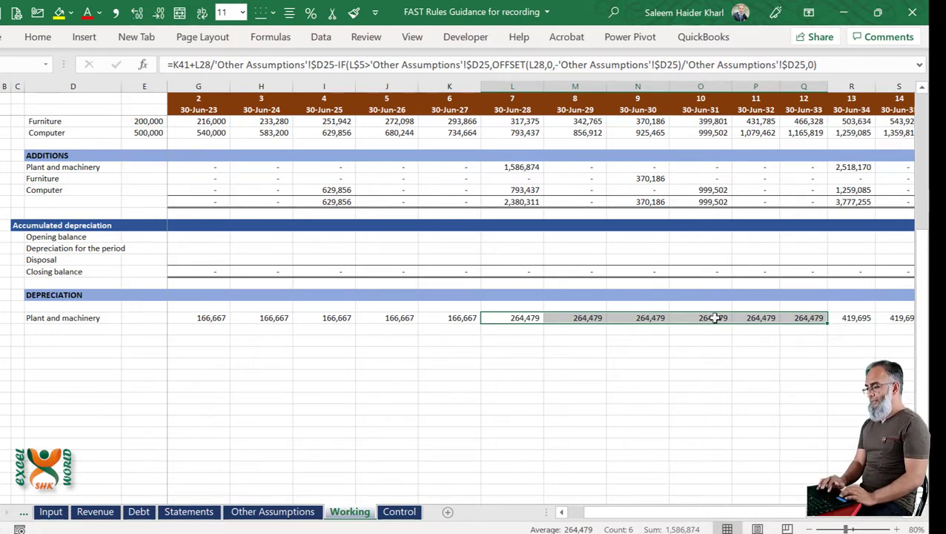
pyautogui.hscroll(3, 782, 355)
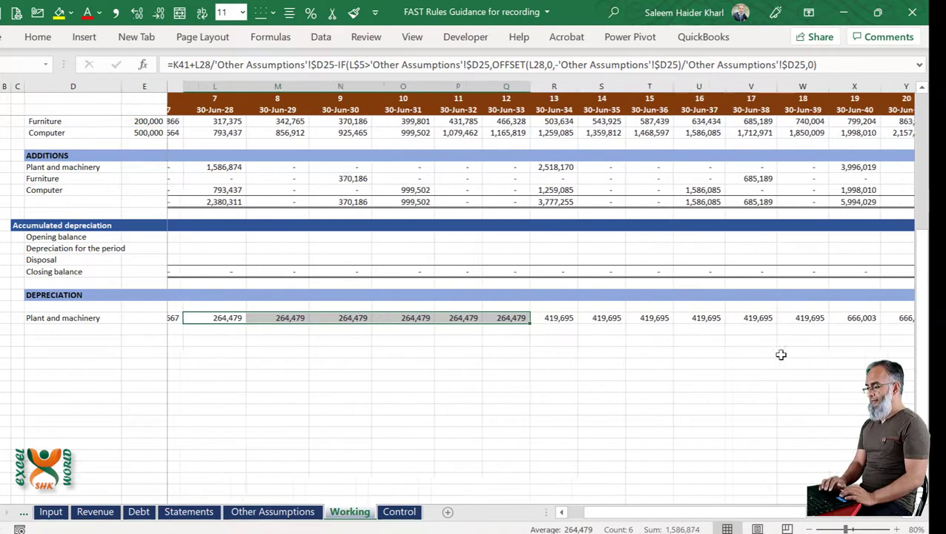
pyautogui.click(538, 316)
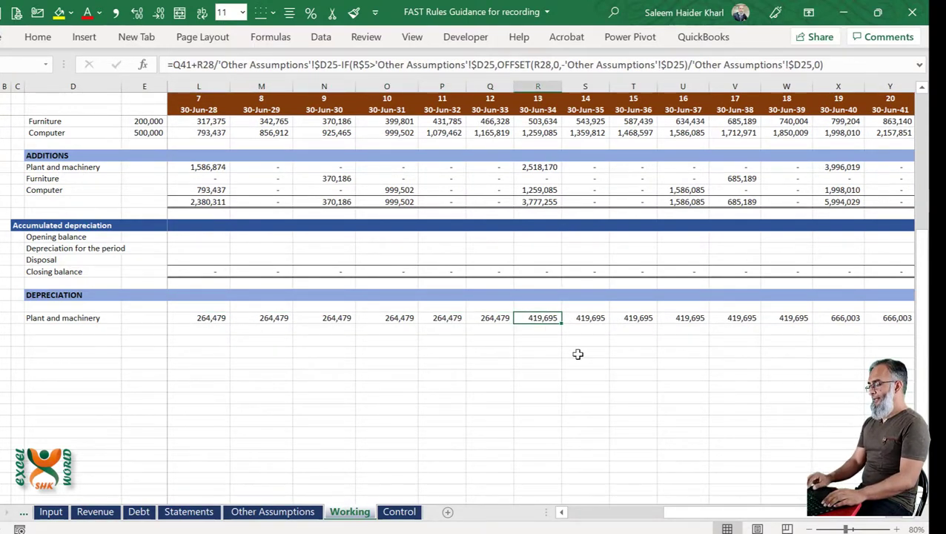
pyautogui.hotkey('shift', 'Right')
pyautogui.hotkey('shift', 'Right')
pyautogui.hotkey('shift', 'Right')
pyautogui.hotkey('shift', 'Right')
pyautogui.hotkey('shift', 'Right')
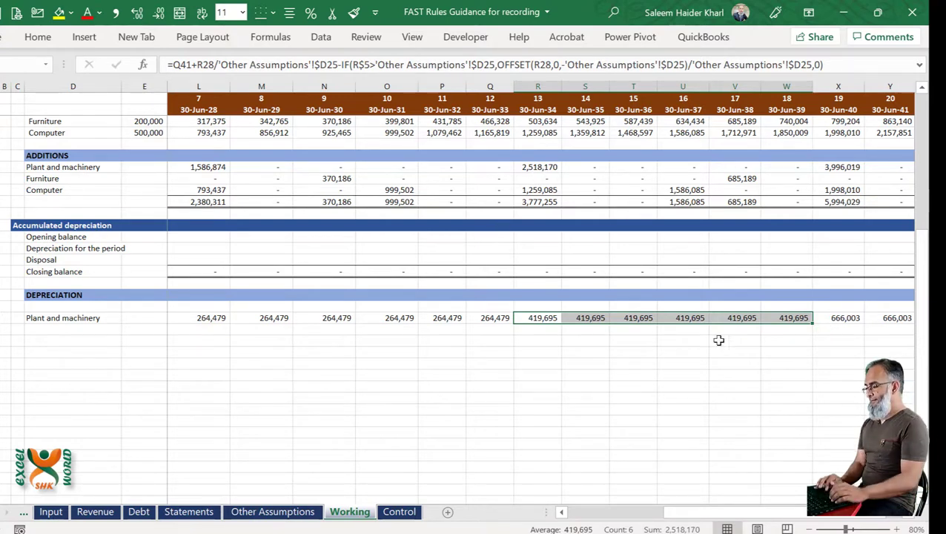
pyautogui.hotkey('ctrl', 'Left')
pyautogui.press('Left')
pyautogui.press('Left')
pyautogui.press('Left')
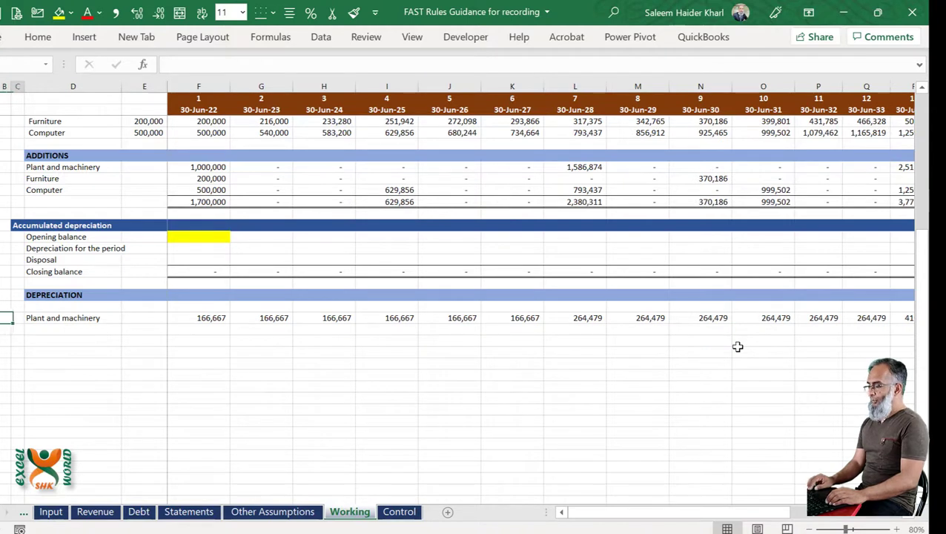
# - Label rows 42 and 43 as Furniture and Computer below Plant and machinery
pyautogui.press('Up')
pyautogui.press('Right')
pyautogui.press('Up')
pyautogui.press('Up')
pyautogui.press('Up')
pyautogui.press('Up')
pyautogui.press('Up')
pyautogui.press('Up')
pyautogui.press('Up')
pyautogui.press('Up')
pyautogui.press('Up')
pyautogui.press('Up')
pyautogui.press('Up')
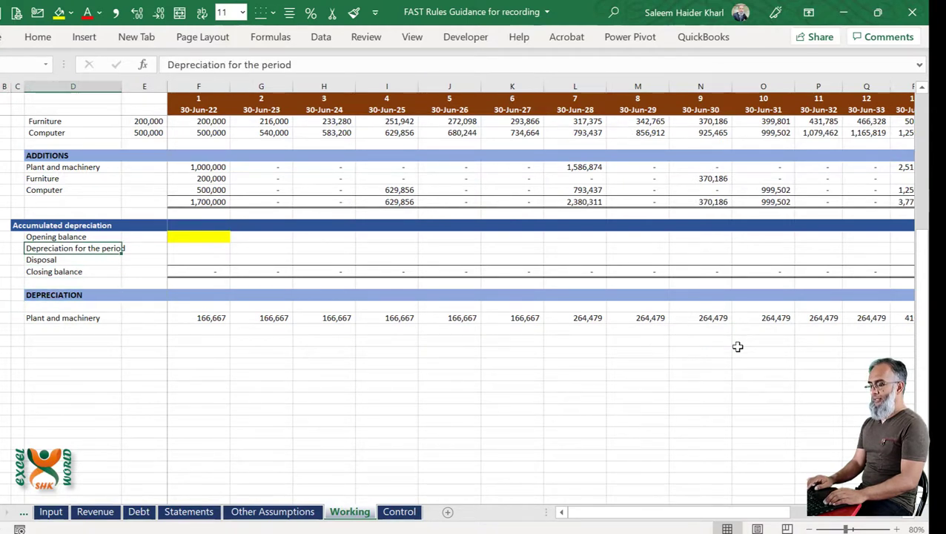
pyautogui.press('Down')
pyautogui.press('Down')
pyautogui.press('Down')
pyautogui.press('Down')
pyautogui.press('Down')
pyautogui.press('Down')
pyautogui.press('Down')
pyautogui.press('Down')
pyautogui.press('Down')
pyautogui.press('Down')
pyautogui.press('Down')
pyautogui.press('Down')
pyautogui.press('Down')
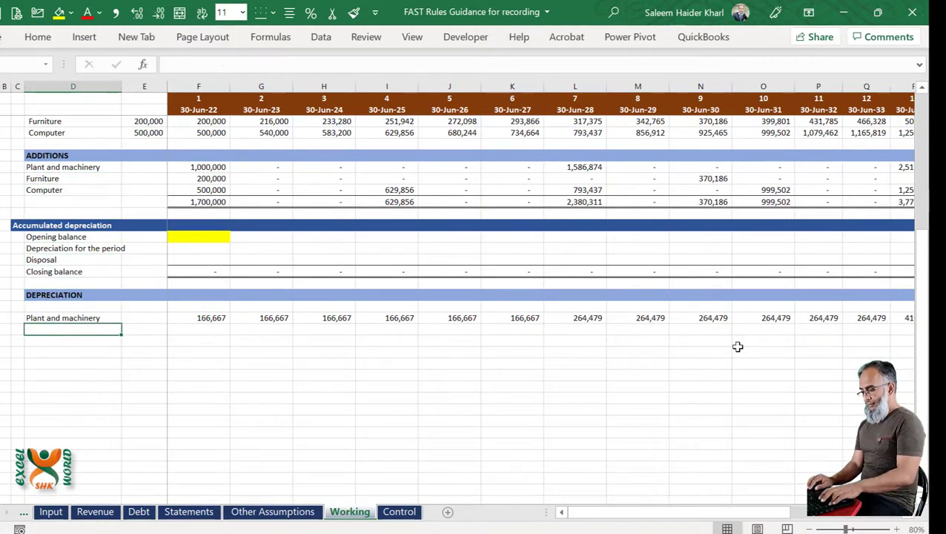
pyautogui.write('Furniture')
pyautogui.press('Return')
pyautogui.write('Computer')
pyautogui.press('Tab')
pyautogui.press('Up')
pyautogui.press('Up')
# - Copy the Plant and machinery depreciation formulas across all years into the Furniture and Computer rows
pyautogui.press('Right')
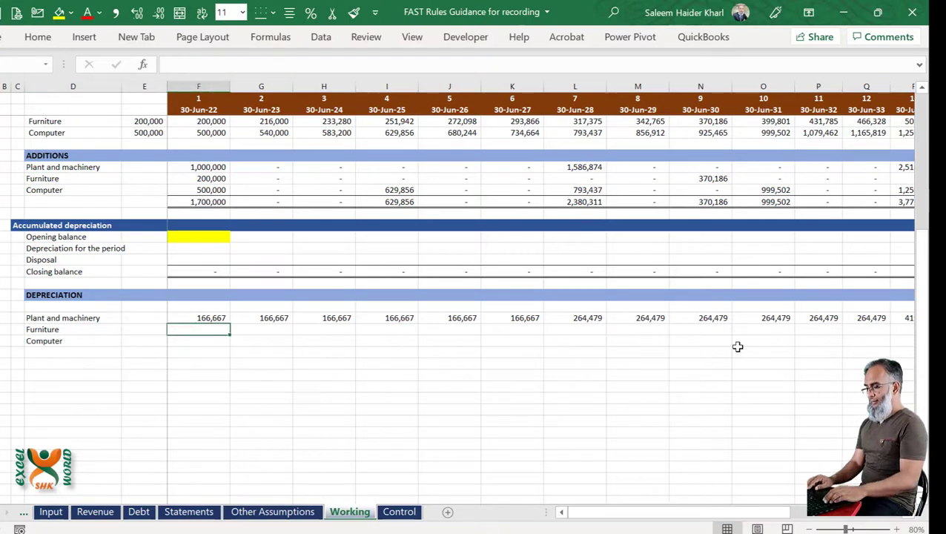
pyautogui.hotkey('ctrl', 'shift', 'Right')
pyautogui.hotkey('ctrl', 'c')
pyautogui.press('Down')
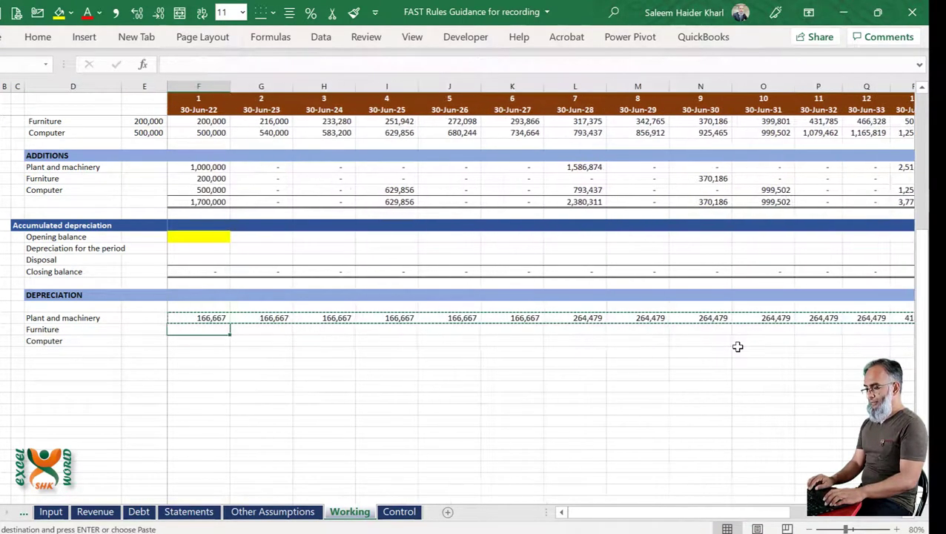
pyautogui.hotkey('shift', 'Down')
pyautogui.hotkey('ctrl', 'shift', 'Right')
pyautogui.hotkey('ctrl', 'v')
pyautogui.press('Down')
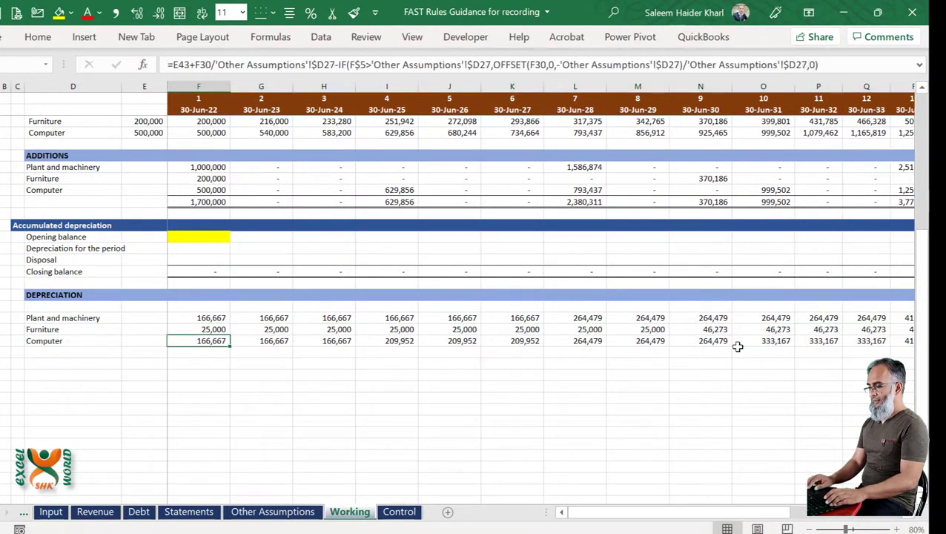
pyautogui.press('Up')
pyautogui.press('Right')
pyautogui.press('Left')
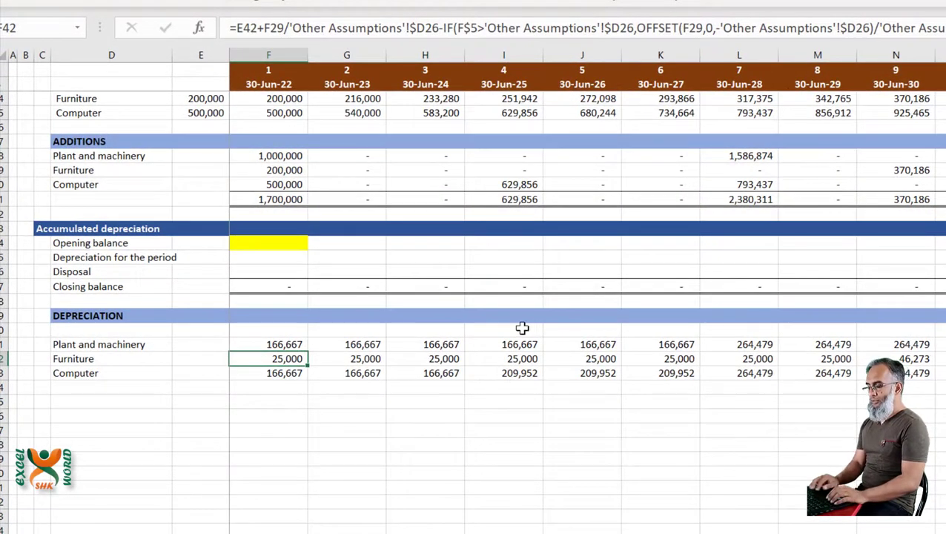
pyautogui.hotkey('ctrl', 'pageup')
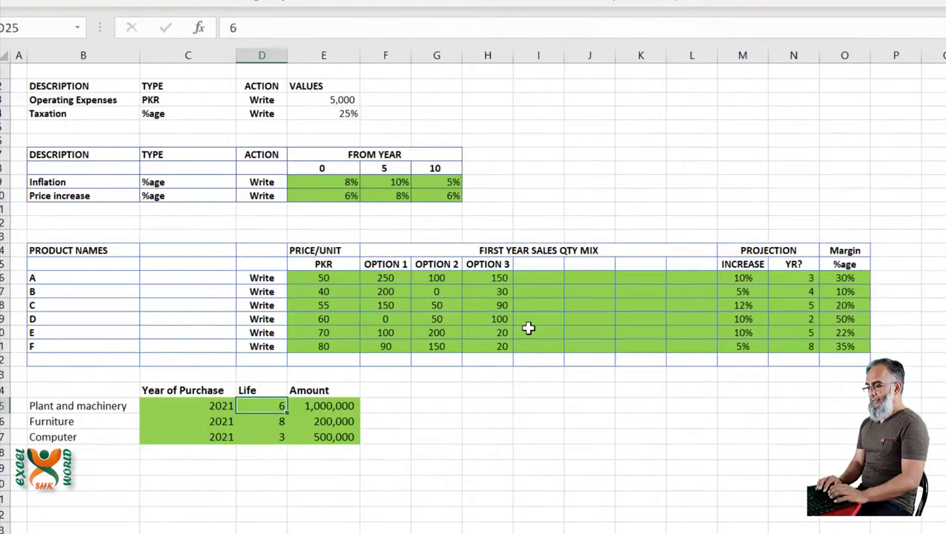
pyautogui.click(266, 420)
pyautogui.hotkey('ctrl', 'pagedown')
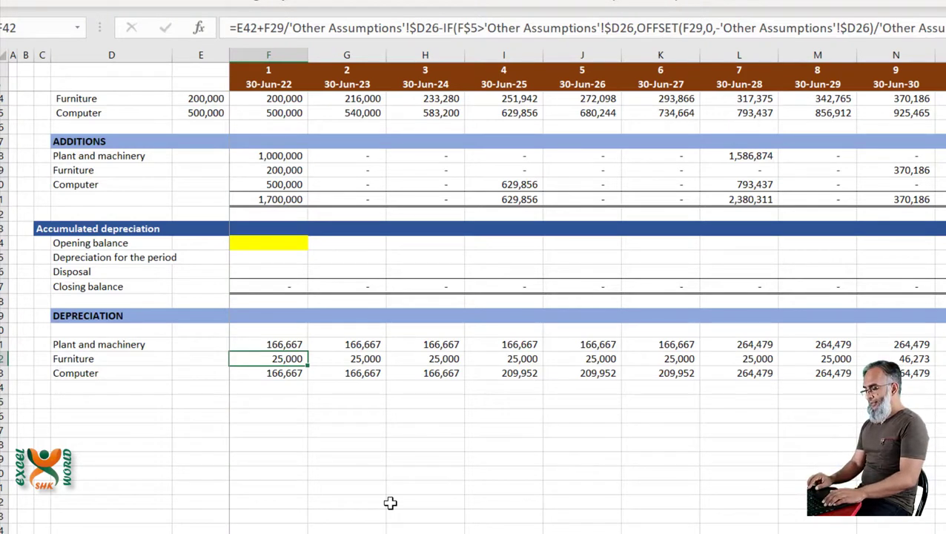
pyautogui.hotkey('shift', 'Right')
pyautogui.hotkey('shift', 'Right')
pyautogui.hotkey('shift', 'Right')
pyautogui.hotkey('shift', 'Right')
pyautogui.hotkey('shift', 'Right')
pyautogui.hotkey('shift', 'Right')
pyautogui.hotkey('shift', 'Right')
pyautogui.hotkey('shift', 'Right')
pyautogui.hotkey('shift', 'Left')
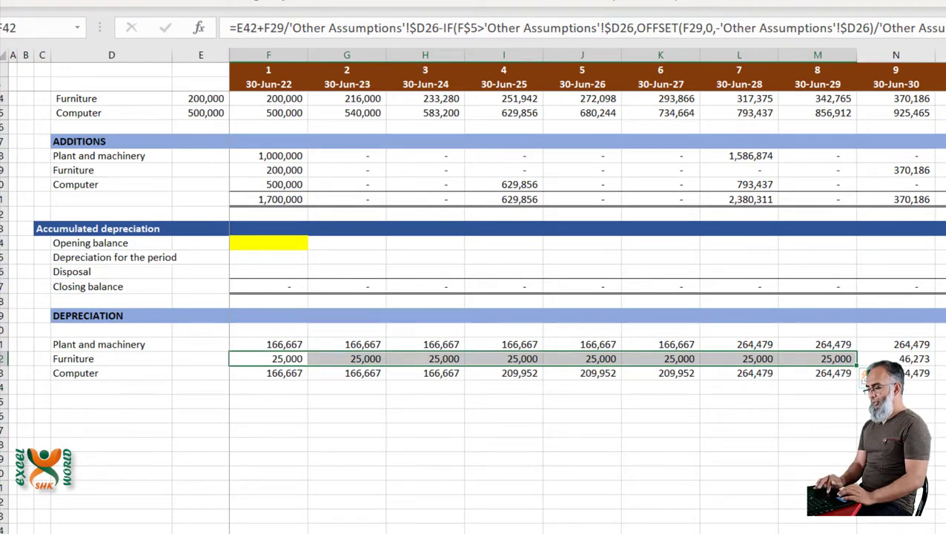
pyautogui.click(911, 359)
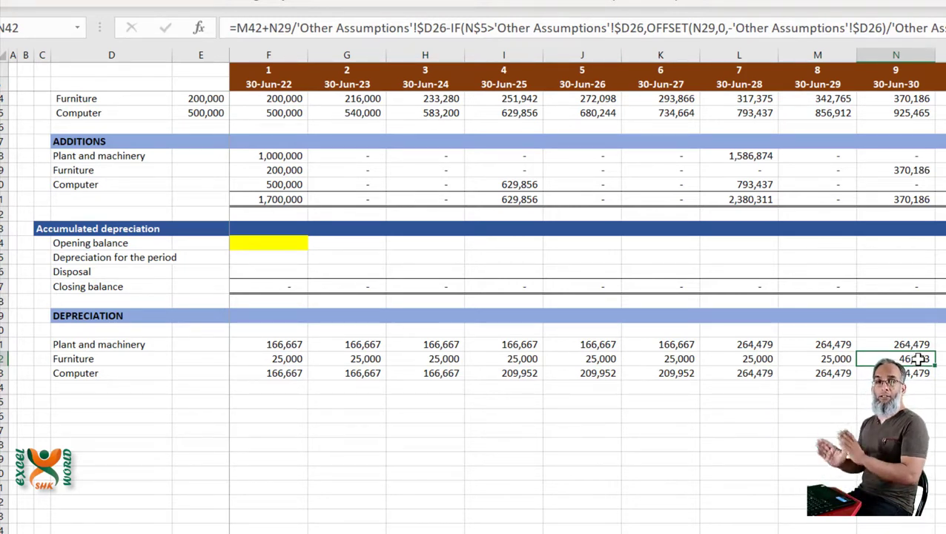
pyautogui.hotkey('ctrl', 'Left')
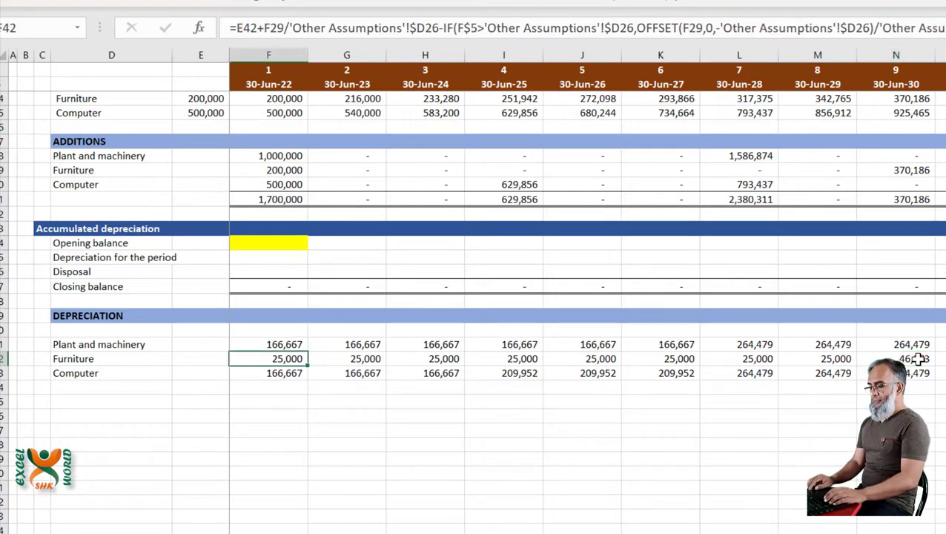
pyautogui.press('Down')
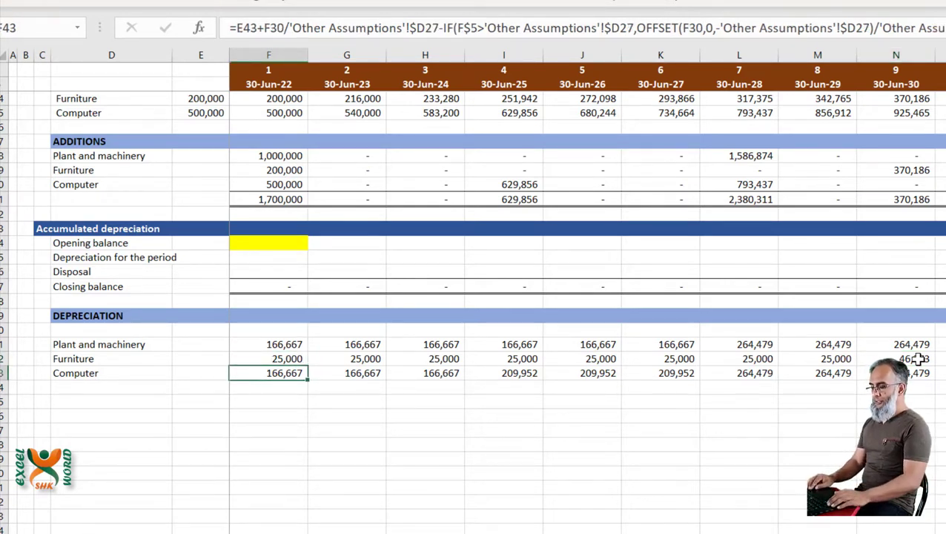
# - Total the three depreciation rows in F44 with =SUM(F41:F43) and copy it across all years
pyautogui.press('Down')
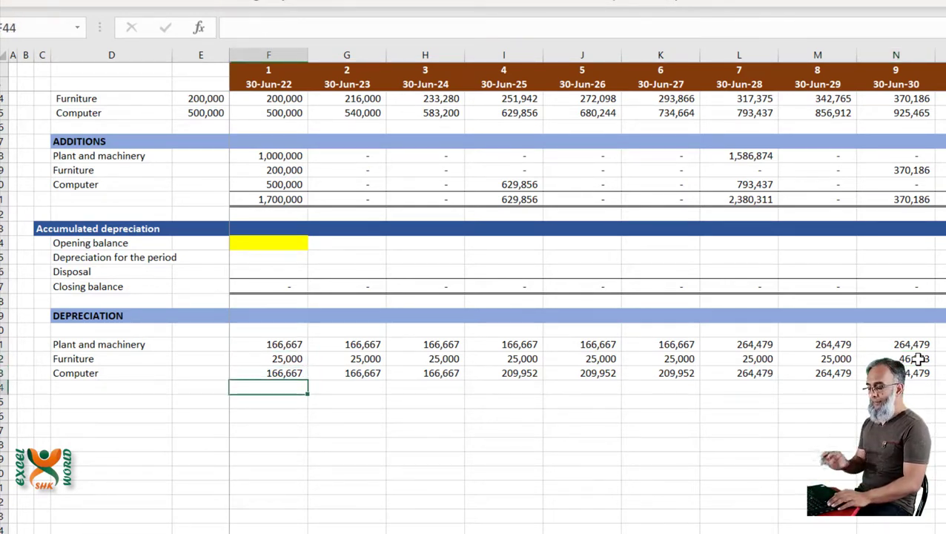
pyautogui.hotkey('alt', '=')
pyautogui.press('Return')
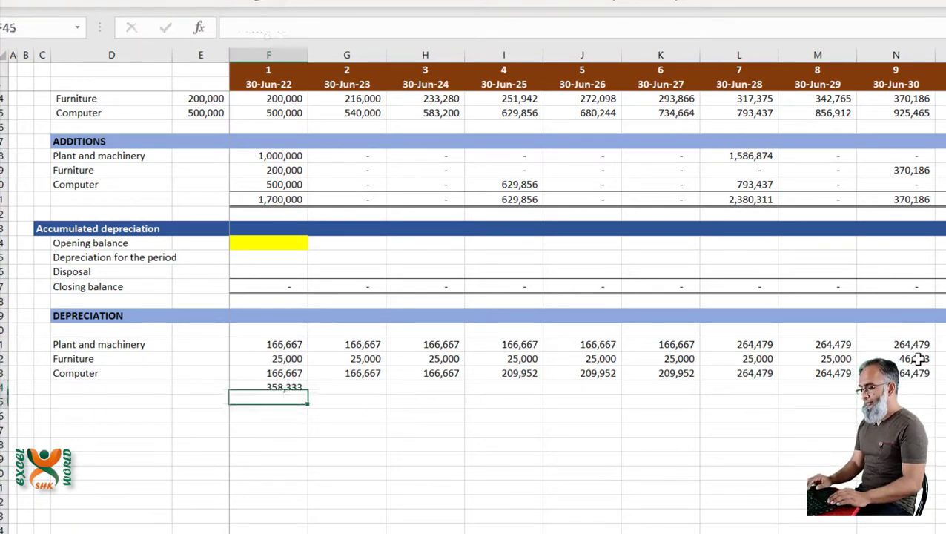
pyautogui.press('Up')
pyautogui.hotkey('ctrl', 'c')
pyautogui.hotkey('ctrl', 'shift', 'Right')
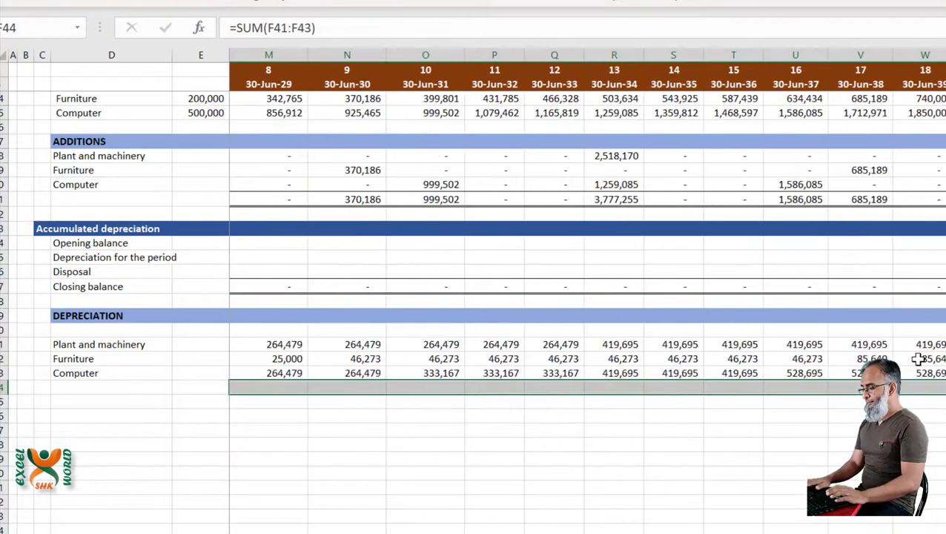
pyautogui.hotkey('ctrl', 'v')
# - Give the depreciation total row a top and double bottom border
pyautogui.click(368, 0)
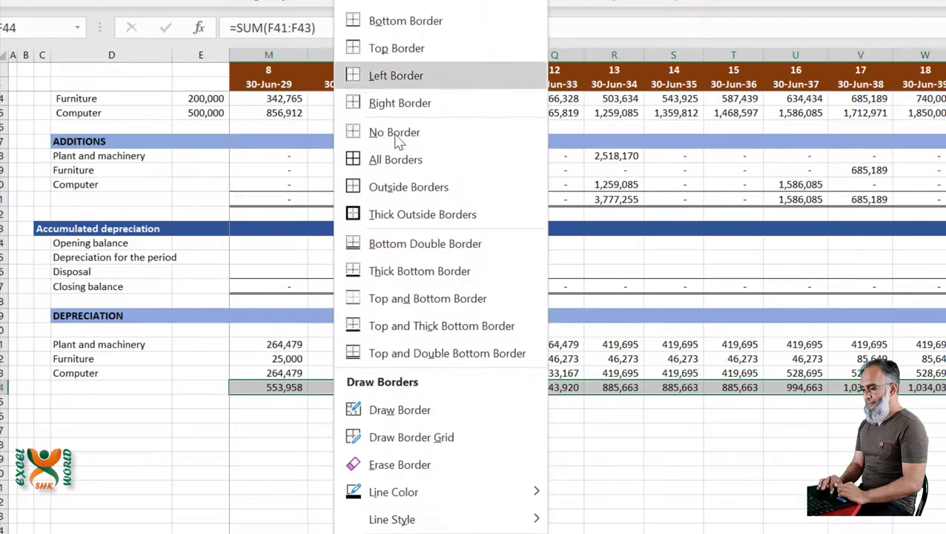
pyautogui.click(406, 352)
pyautogui.press('Left')
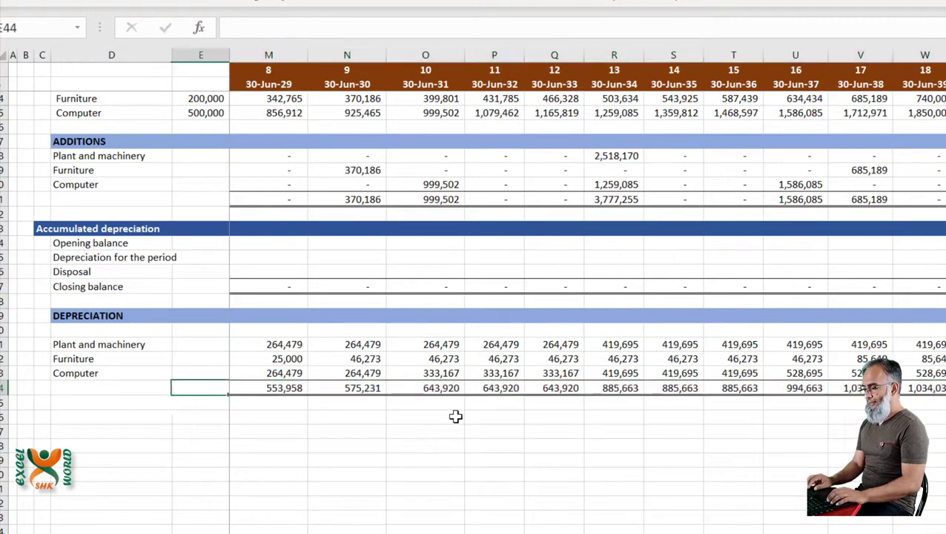
pyautogui.press('Right')
pyautogui.press('Right')
pyautogui.press('Up')
pyautogui.press('Up')
pyautogui.press('Up')
pyautogui.press('Up')
pyautogui.press('Up')
pyautogui.press('Up')
pyautogui.press('Up')
pyautogui.press('Up')
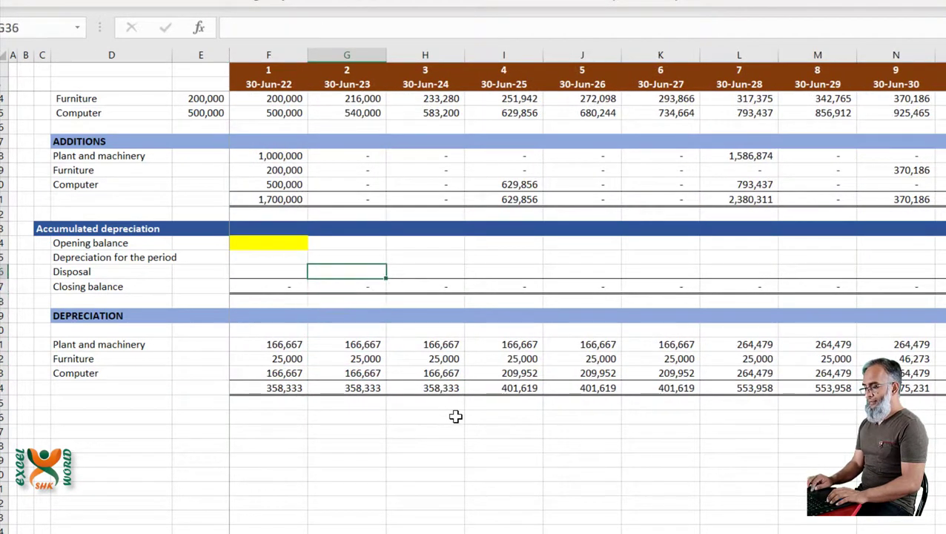
# - Link year 1's accumulated depreciation charge to the total depreciation row
pyautogui.press('Left')
pyautogui.press('Up')
pyautogui.write('=')
pyautogui.press('Down')
pyautogui.press('Down')
pyautogui.press('Down')
pyautogui.press('Down')
pyautogui.press('Down')
pyautogui.press('Down')
pyautogui.press('Down')
pyautogui.press('Down')
pyautogui.press('Down')
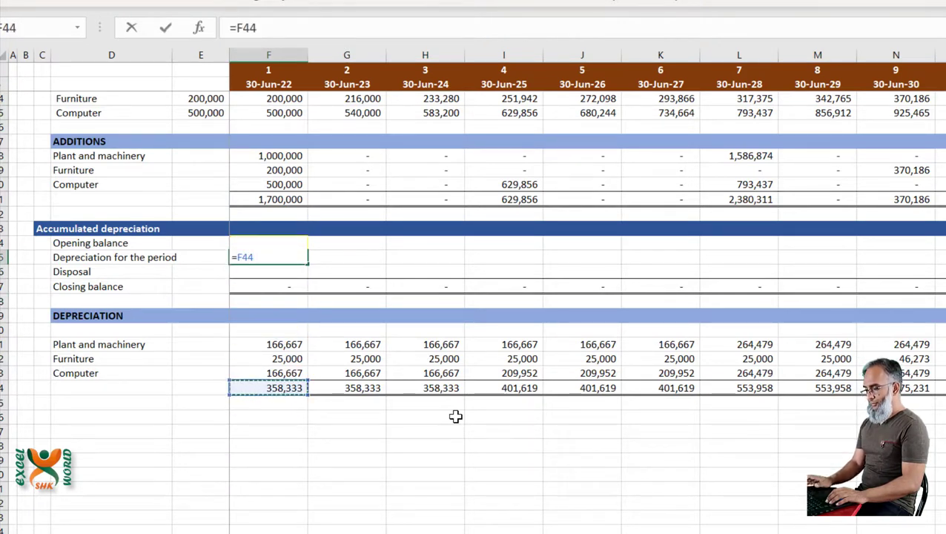
pyautogui.press('Return')
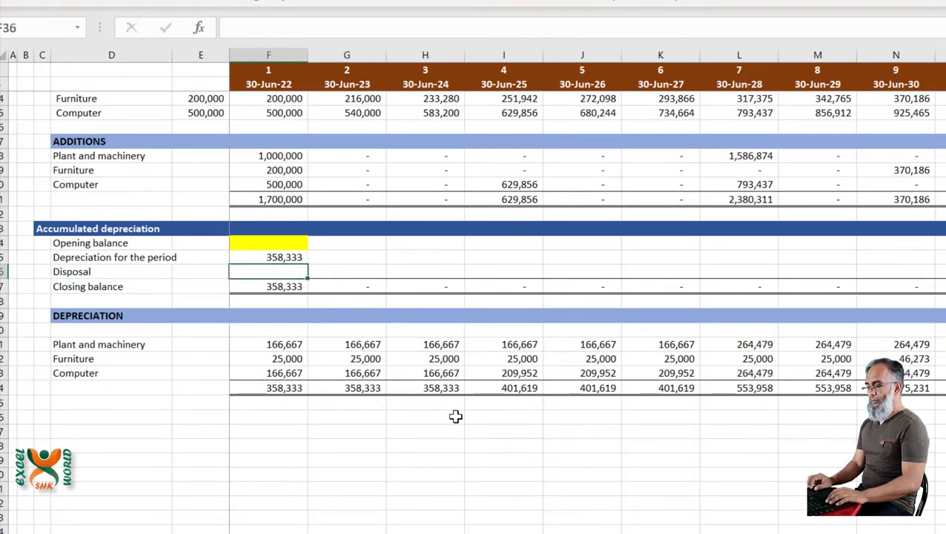
pyautogui.press('Down')
pyautogui.press('Up')
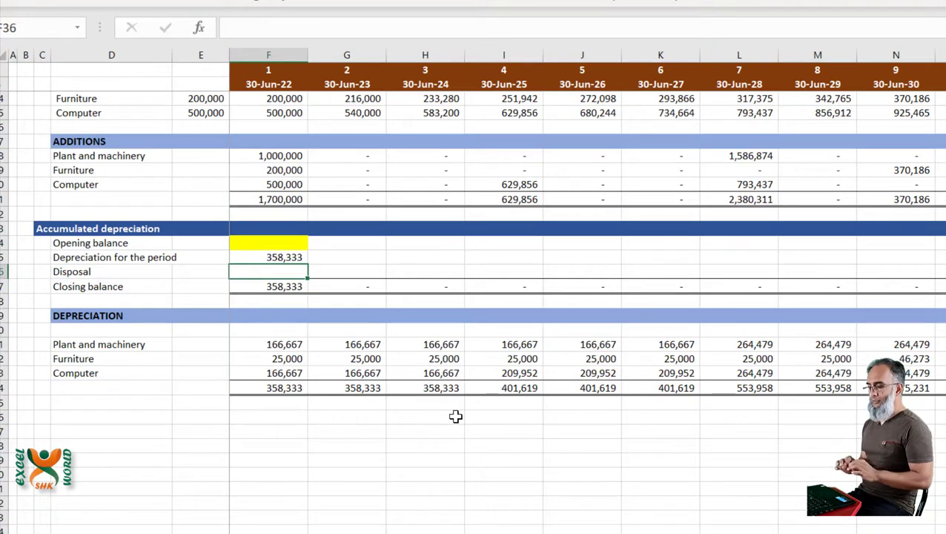
# - Set the year 2 opening balance to =F37 and copy the depreciation charge into G35
pyautogui.press('Right')
pyautogui.press('Up')
pyautogui.press('Up')
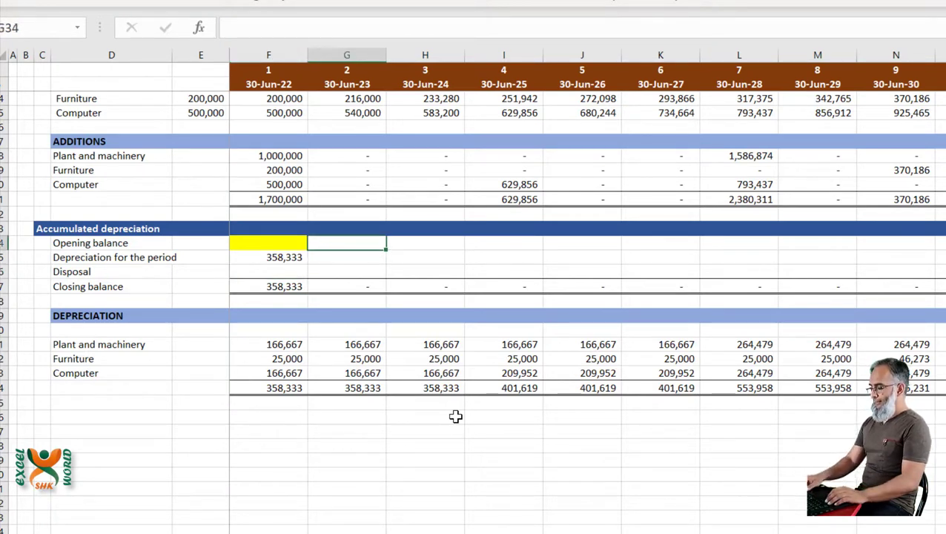
pyautogui.write('=')
pyautogui.press('Down')
pyautogui.press('Down')
pyautogui.press('Down')
pyautogui.press('Left')
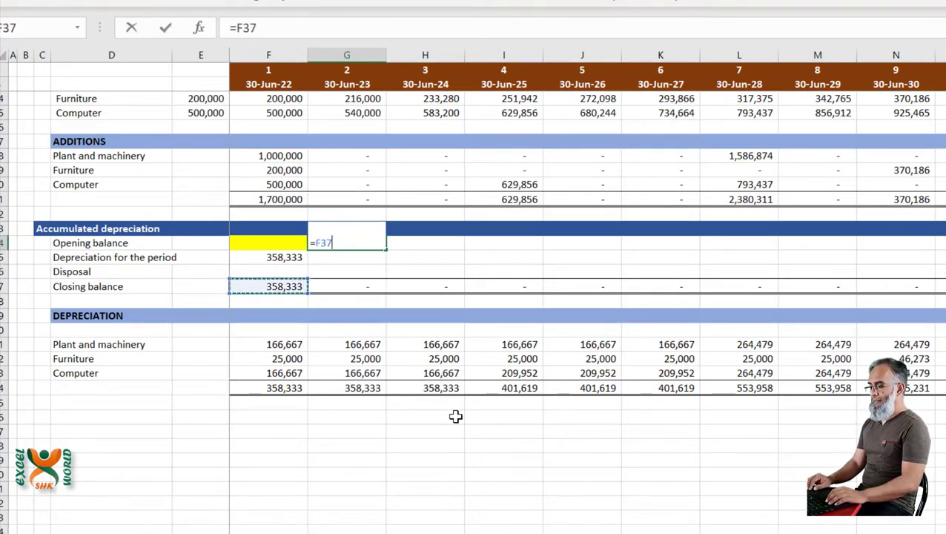
pyautogui.press('Return')
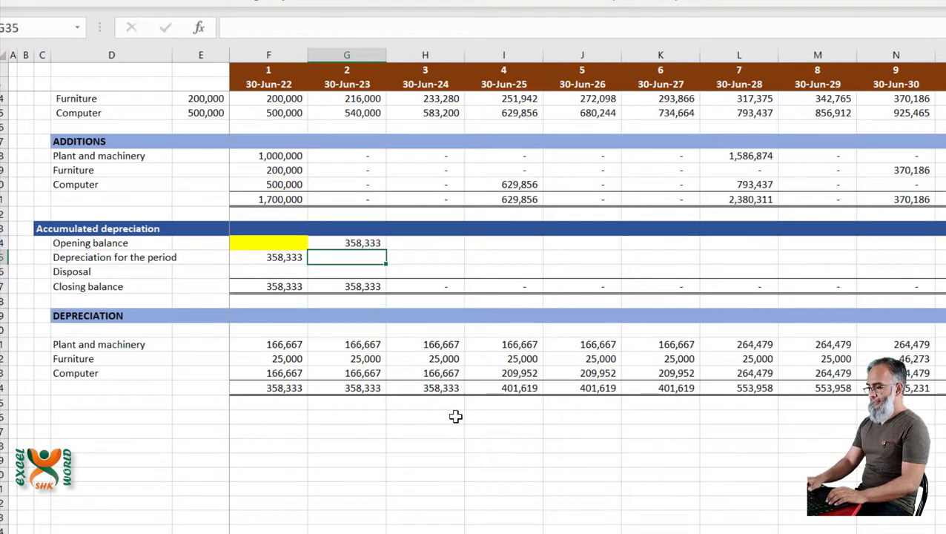
pyautogui.press('Left')
pyautogui.hotkey('ctrl', 'c')
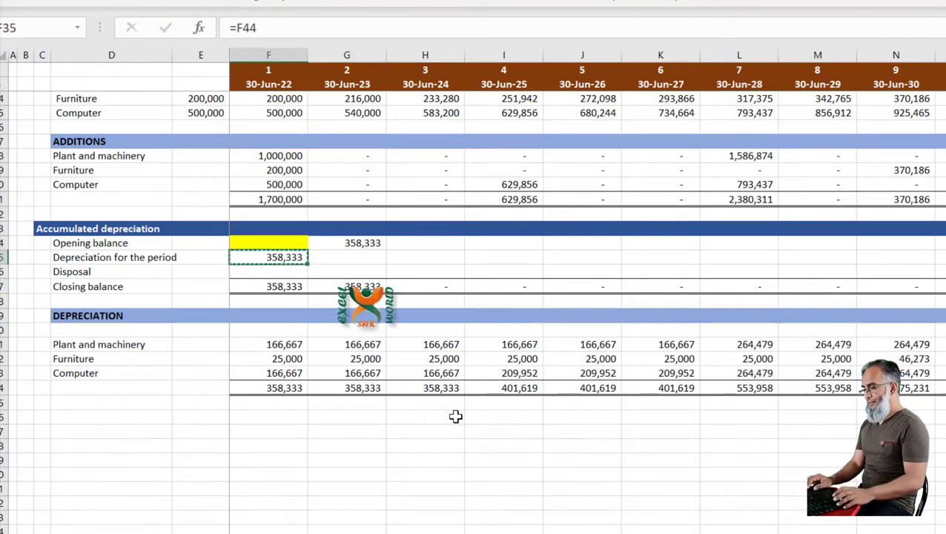
pyautogui.press('Right')
pyautogui.hotkey('ctrl', 'v')
pyautogui.press('Return')
# - Fill the accumulated depreciation rows G34:G37 across all remaining years
pyautogui.press('Up')
pyautogui.press('Up')
pyautogui.hotkey('shift', 'Down')
pyautogui.hotkey('shift', 'Down')
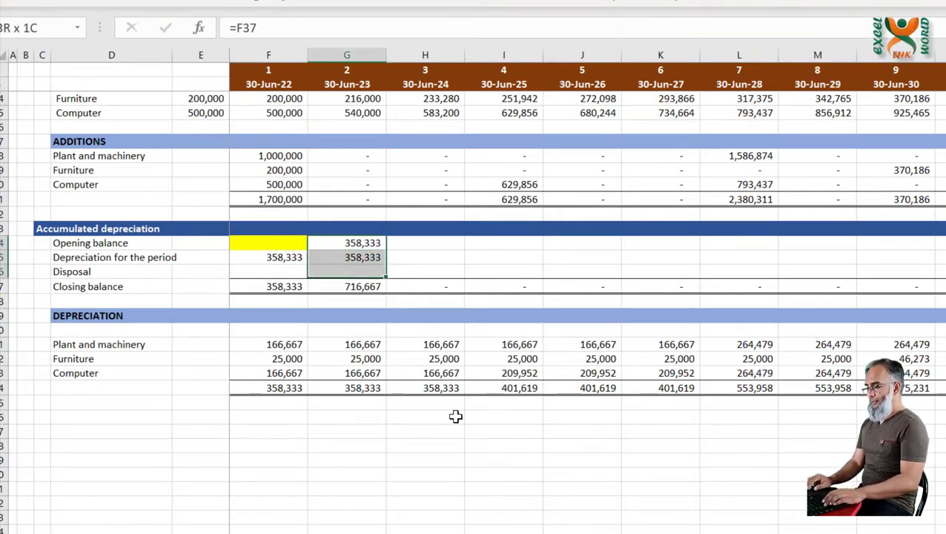
pyautogui.hotkey('shift', 'Down')
pyautogui.hotkey('ctrl', 'shift', 'Right')
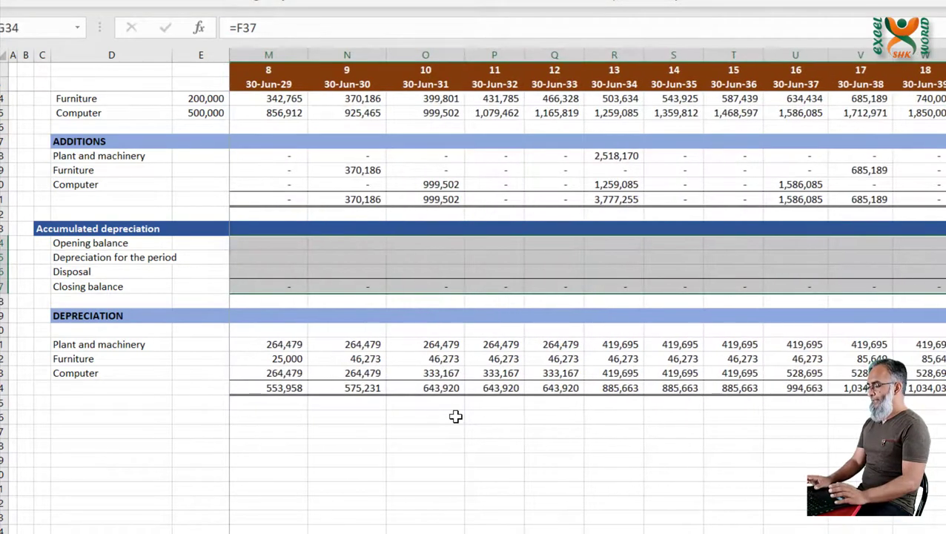
pyautogui.hotkey('ctrl', 'r')
pyautogui.press('Left')
pyautogui.press('Right')
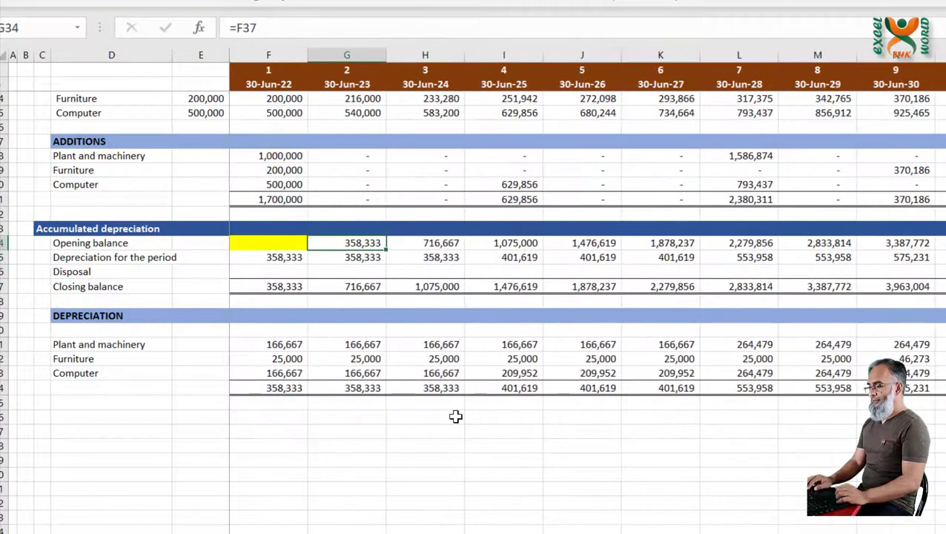
pyautogui.press('Up')
pyautogui.press('Up')
pyautogui.press('Up')
pyautogui.press('Up')
pyautogui.press('Up')
pyautogui.press('Up')
pyautogui.press('Up')
pyautogui.press('Up')
pyautogui.press('Up')
pyautogui.press('Up')
pyautogui.press('Up')
pyautogui.press('Up')
pyautogui.press('Up')
pyautogui.press('Up')
pyautogui.press('Up')
pyautogui.press('Up')
pyautogui.press('Up')
pyautogui.press('Up')
pyautogui.press('Up')
pyautogui.press('Up')
pyautogui.press('Up')
pyautogui.press('Up')
pyautogui.press('Up')
pyautogui.press('Up')
pyautogui.press('Up')
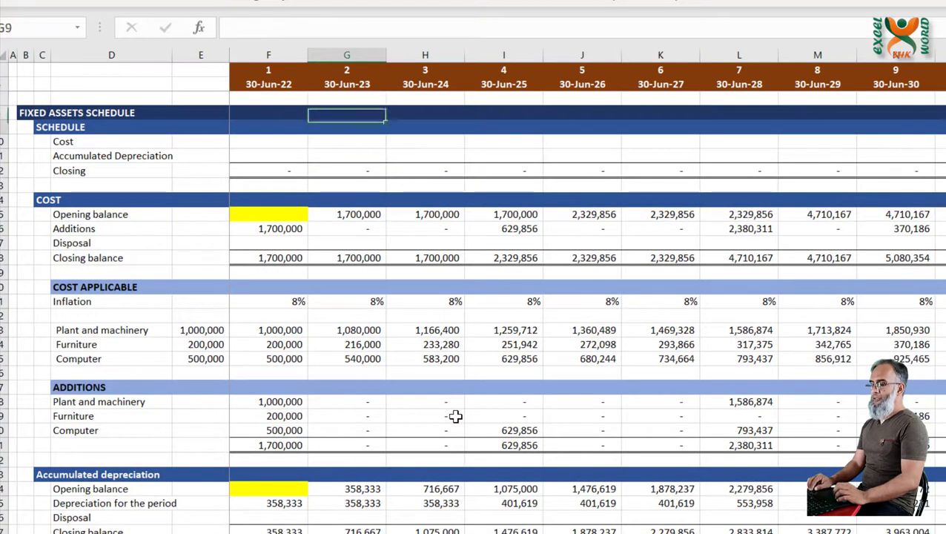
# - Link the first year's summary Cost to =F18 and accumulated depreciation to =F37
pyautogui.press('Down')
pyautogui.press('Left')
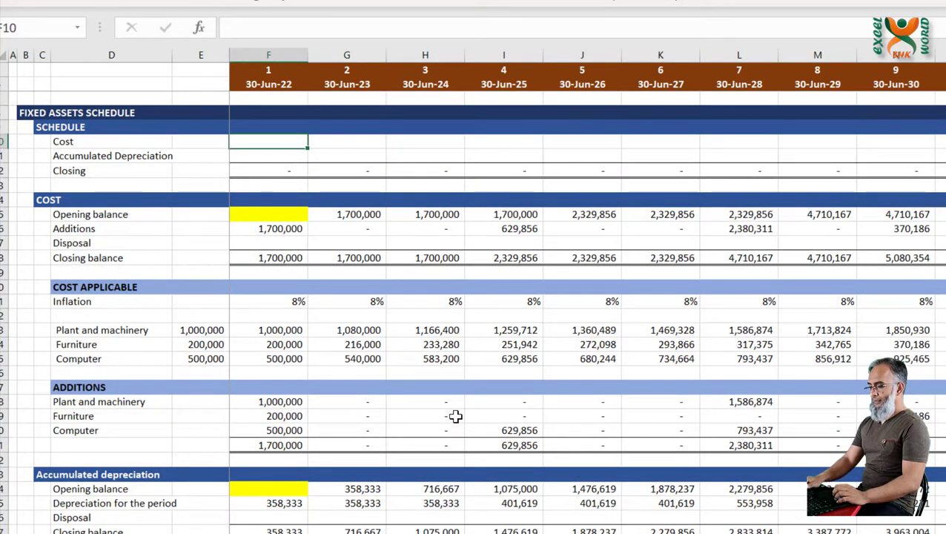
pyautogui.write('=')
pyautogui.press('Down')
pyautogui.press('Down')
pyautogui.press('Down')
pyautogui.press('Down')
pyautogui.press('Down')
pyautogui.press('Down')
pyautogui.press('Down')
pyautogui.press('Down')
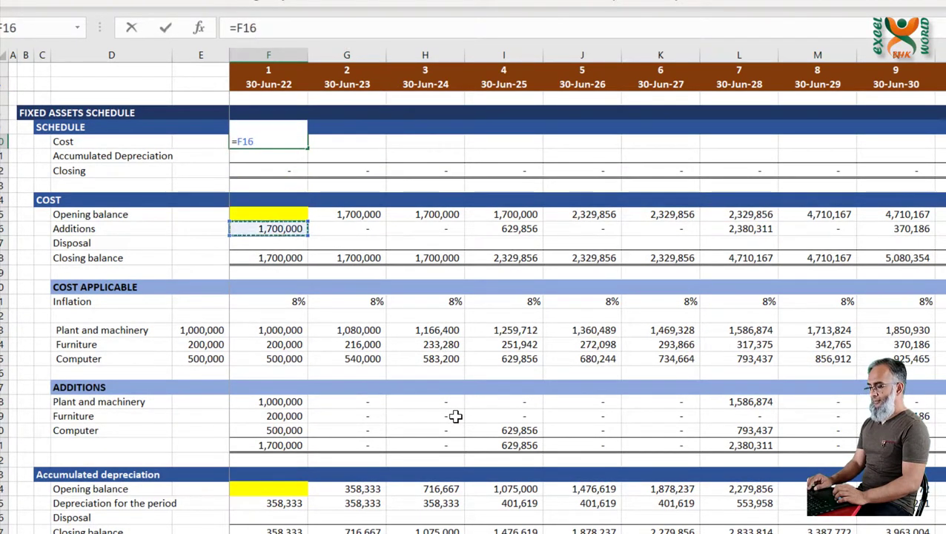
pyautogui.press('Return')
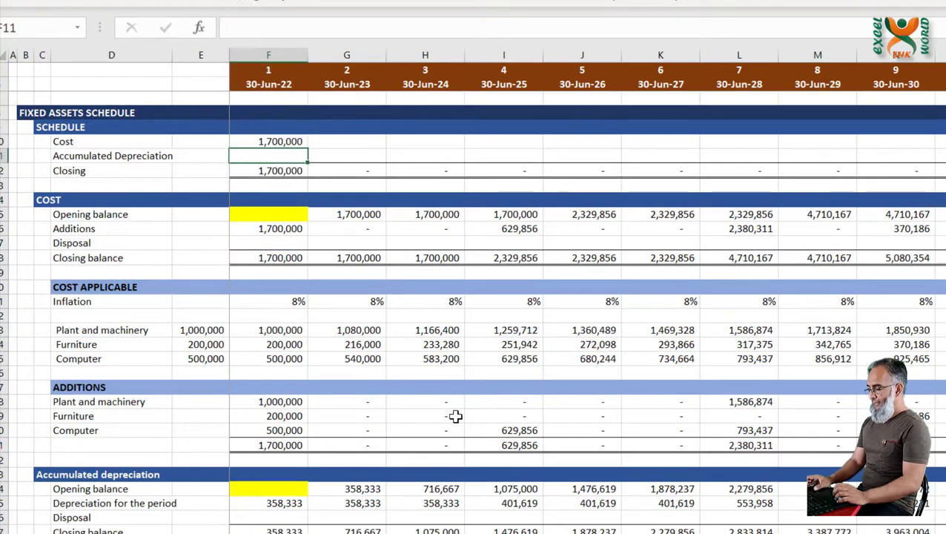
pyautogui.write('=')
pyautogui.press('Down')
pyautogui.press('Down')
pyautogui.press('Down')
pyautogui.press('Down')
pyautogui.press('Down')
pyautogui.press('Down')
pyautogui.press('Down')
pyautogui.press('Down')
pyautogui.press('Down')
pyautogui.press('Down')
pyautogui.press('Down')
pyautogui.press('Down')
pyautogui.press('Down')
pyautogui.press('Down')
pyautogui.press('Down')
pyautogui.press('Down')
pyautogui.press('Down')
pyautogui.press('Down')
pyautogui.press('Down')
pyautogui.press('Down')
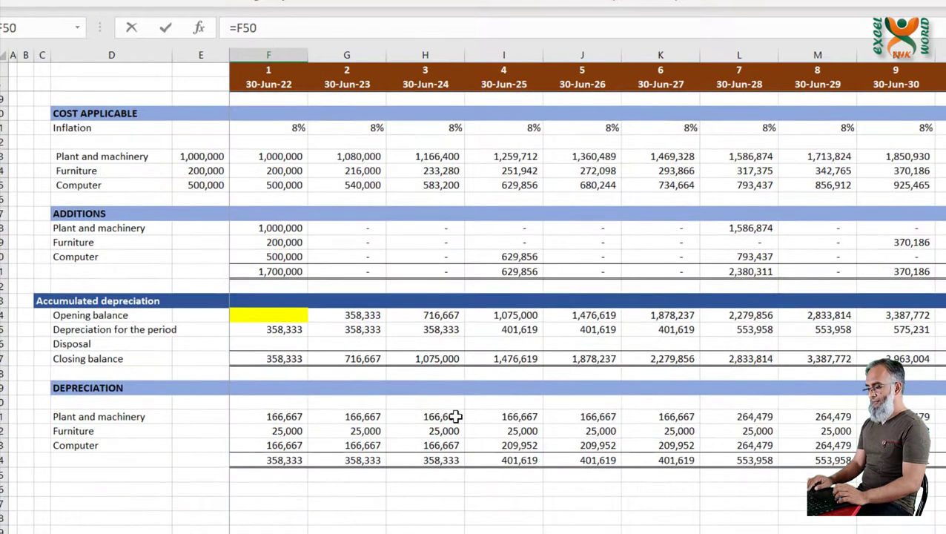
pyautogui.press('Up')
pyautogui.press('Up')
pyautogui.press('Up')
pyautogui.press('Up')
pyautogui.press('Up')
pyautogui.press('Up')
pyautogui.press('Up')
pyautogui.press('Up')
pyautogui.press('Up')
pyautogui.press('Up')
pyautogui.press('Up')
pyautogui.press('Up')
pyautogui.press('Up')
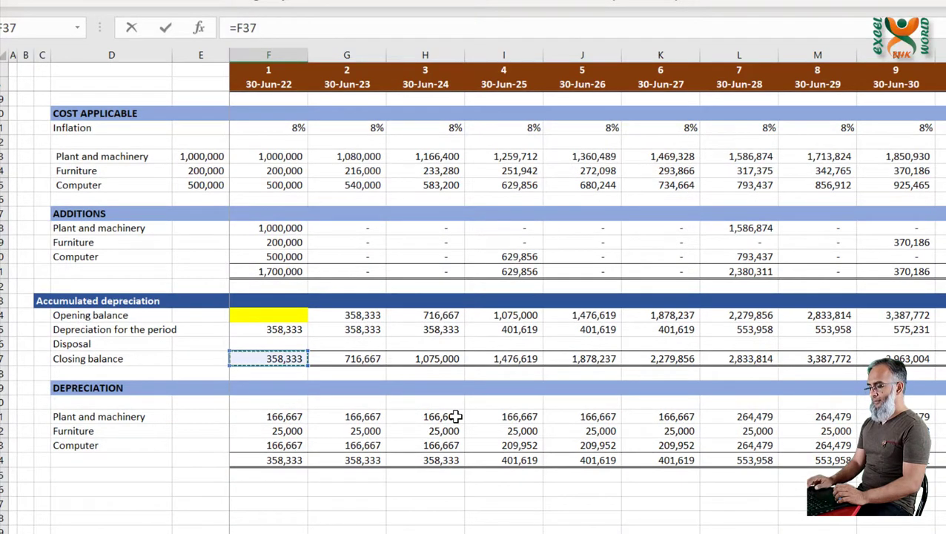
pyautogui.press('Return')
# - Enter the net Closing formula =F10-F11, showing 1,341,667
pyautogui.press('Up')
pyautogui.press('Up')
pyautogui.press('Up')
pyautogui.press('Down')
pyautogui.press('Down')
pyautogui.press('Down')
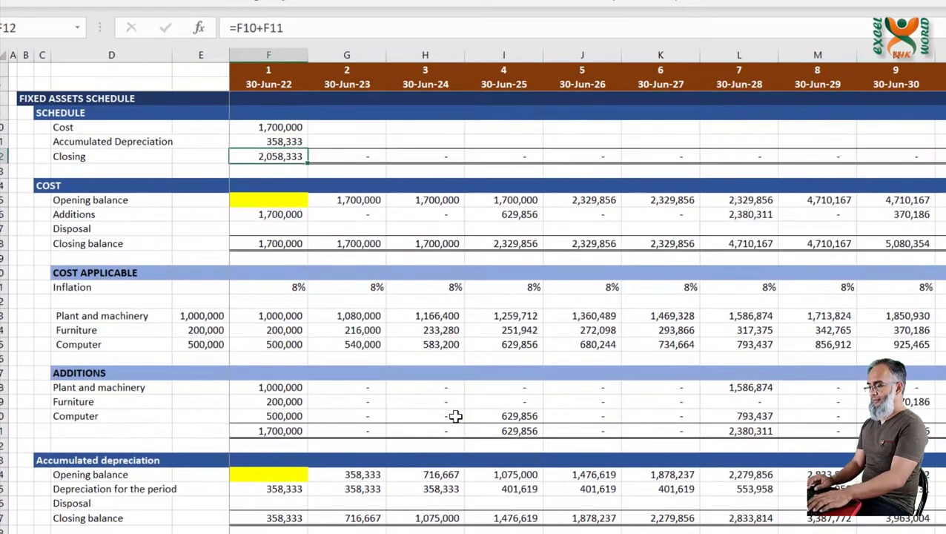
pyautogui.write('=')
pyautogui.press('Up')
pyautogui.press('Up')
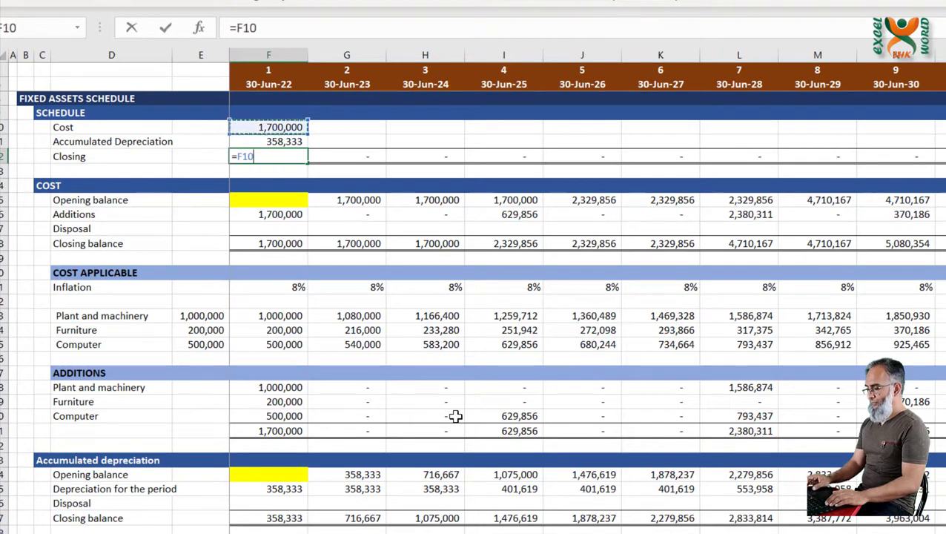
pyautogui.write('-')
pyautogui.press('Up')
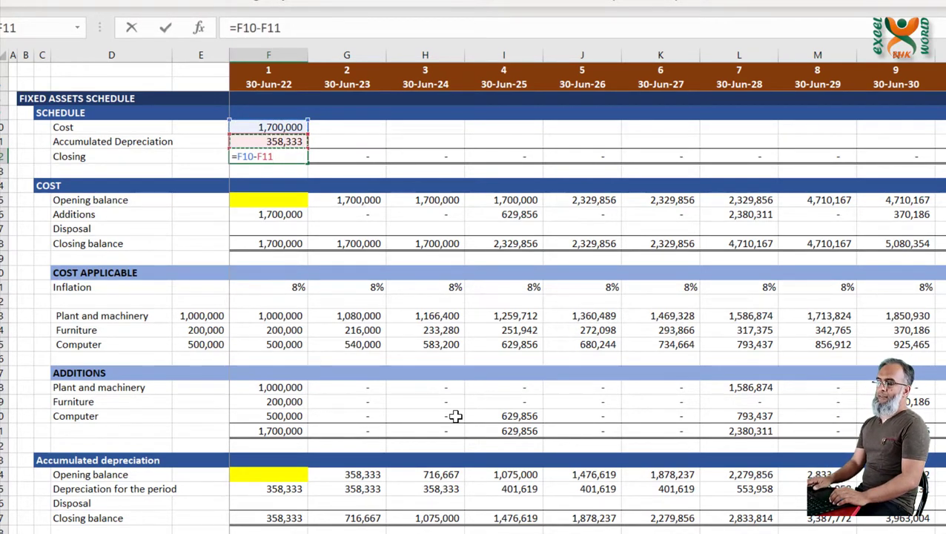
pyautogui.press('Return')
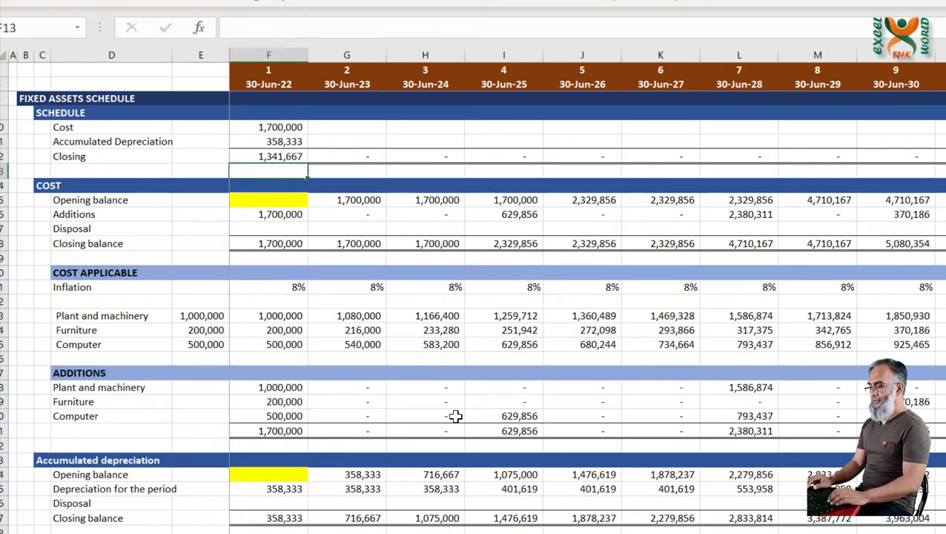
# - Fill summary rows 10–12 across all years, then go to the Statements sheet
pyautogui.press('Up')
pyautogui.press('Up')
pyautogui.press('Up')
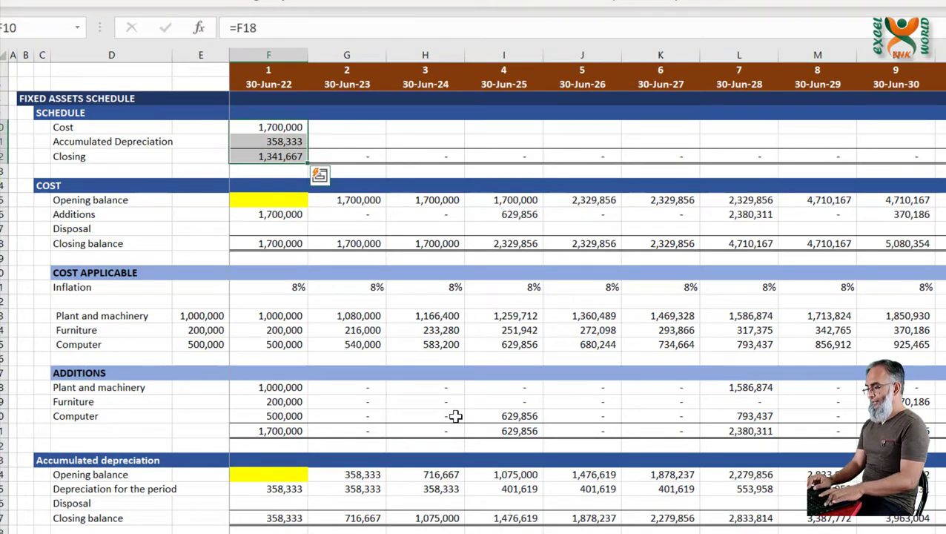
pyautogui.hotkey('ctrl', 'shift', 'Right')
pyautogui.hotkey('ctrl', 'r')
pyautogui.press('Right')
pyautogui.press('Right')
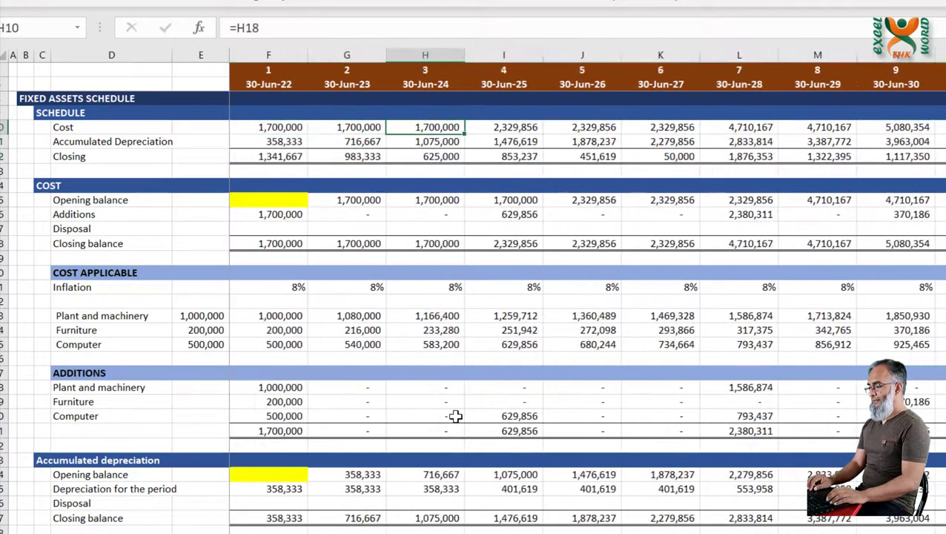
pyautogui.press('Right')
pyautogui.press('Down')
pyautogui.press('Down')
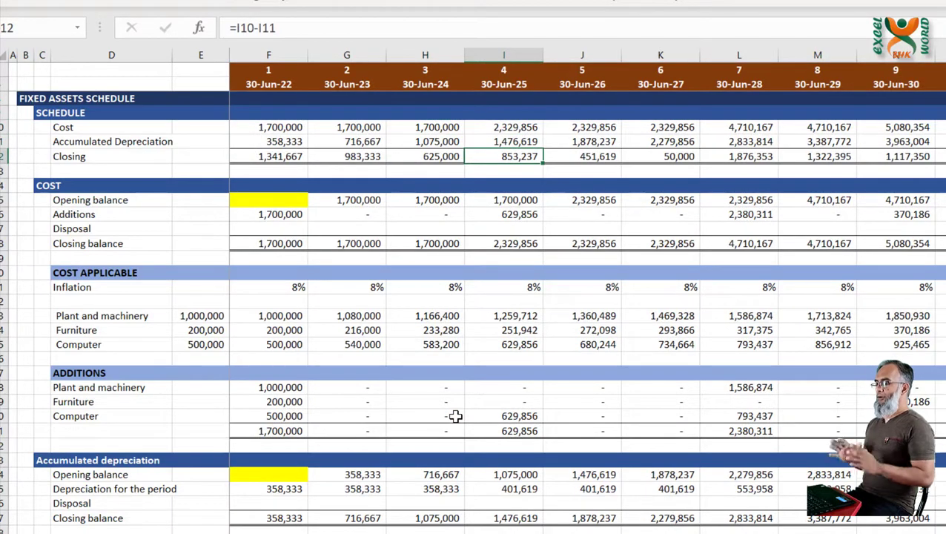
pyautogui.hotkey('ctrl', 'pageup')
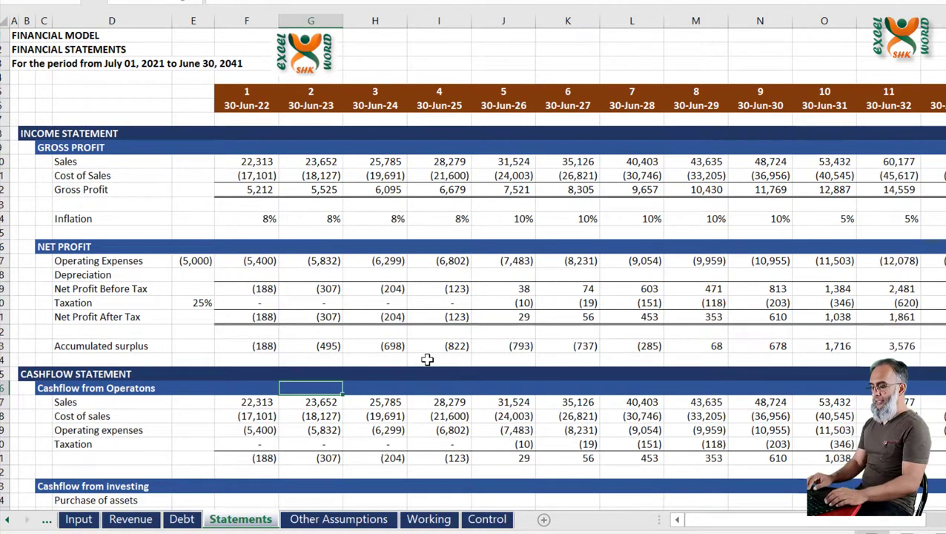
# - Link the first year's Depreciation to the Working sheet total (358,333) and fill it across every year
pyautogui.press('Up')
pyautogui.press('Up')
pyautogui.press('Up')
pyautogui.press('Up')
pyautogui.press('Up')
pyautogui.press('Up')
pyautogui.press('Up')
pyautogui.press('Up')
pyautogui.press('Left')
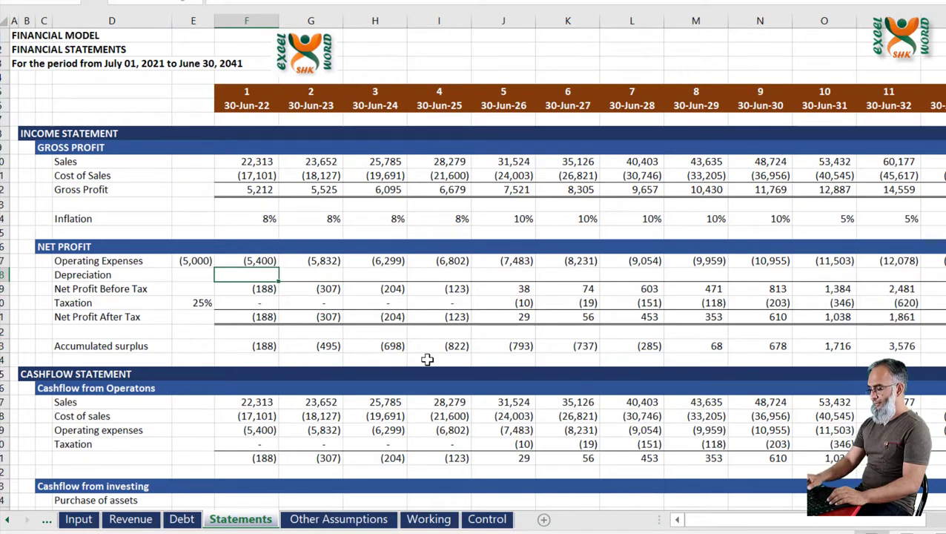
pyautogui.write('=')
pyautogui.hotkey('ctrl', 'pagedown')
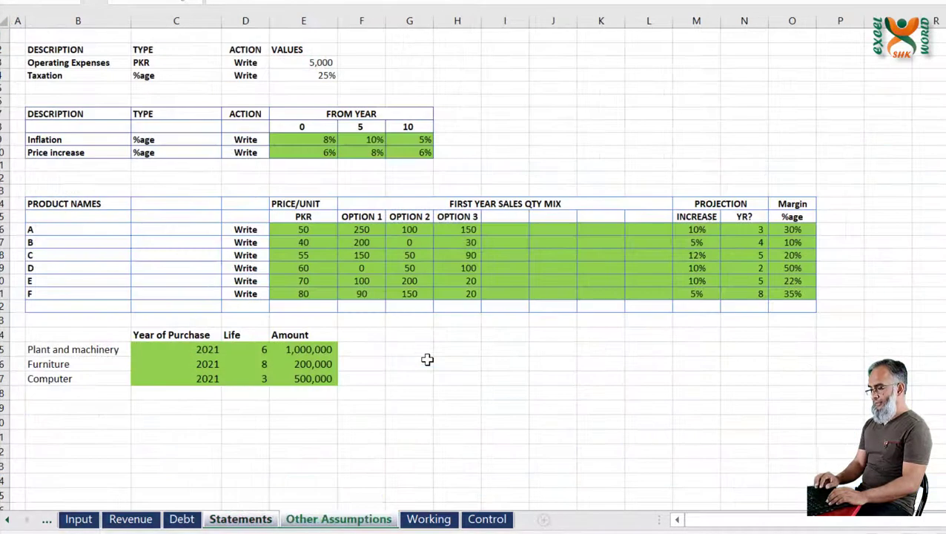
pyautogui.hotkey('ctrl', 'pagedown')
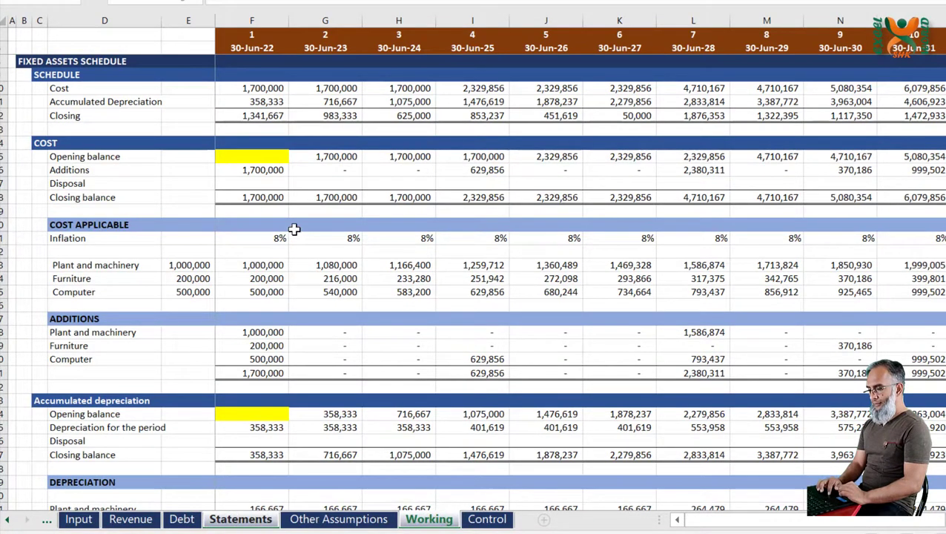
pyautogui.scroll(-5, 282, 358)
pyautogui.scroll(1, 282, 357)
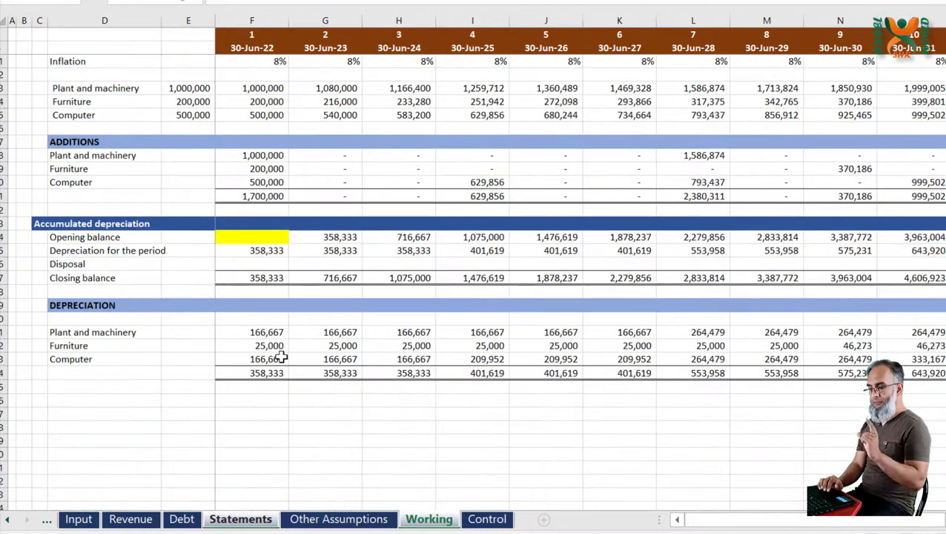
pyautogui.click(262, 374)
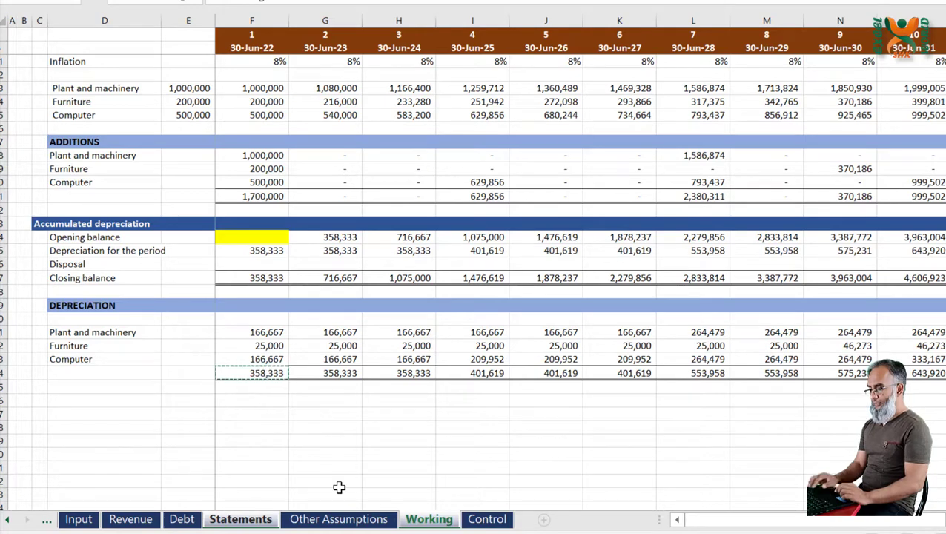
pyautogui.press('Return')
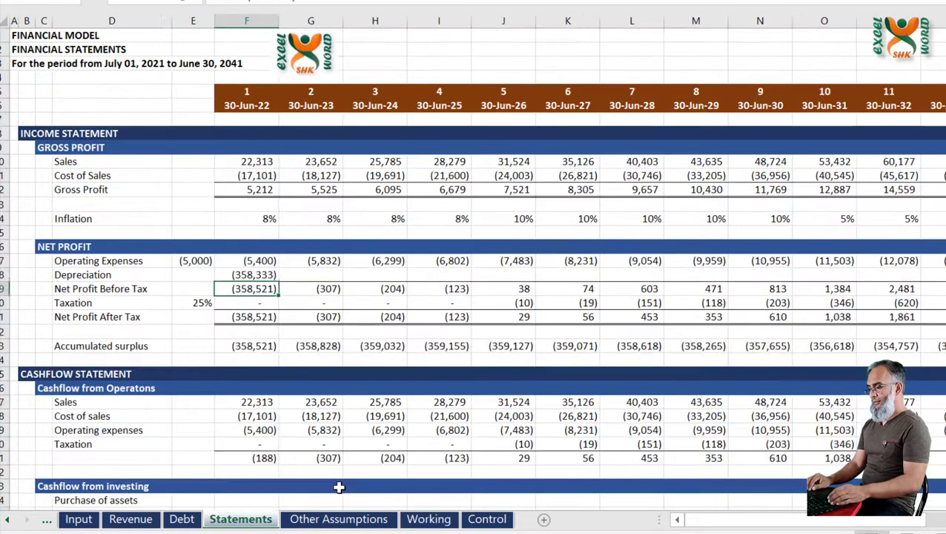
pyautogui.press('Up')
pyautogui.hotkey('ctrl', 'shift', 'Right')
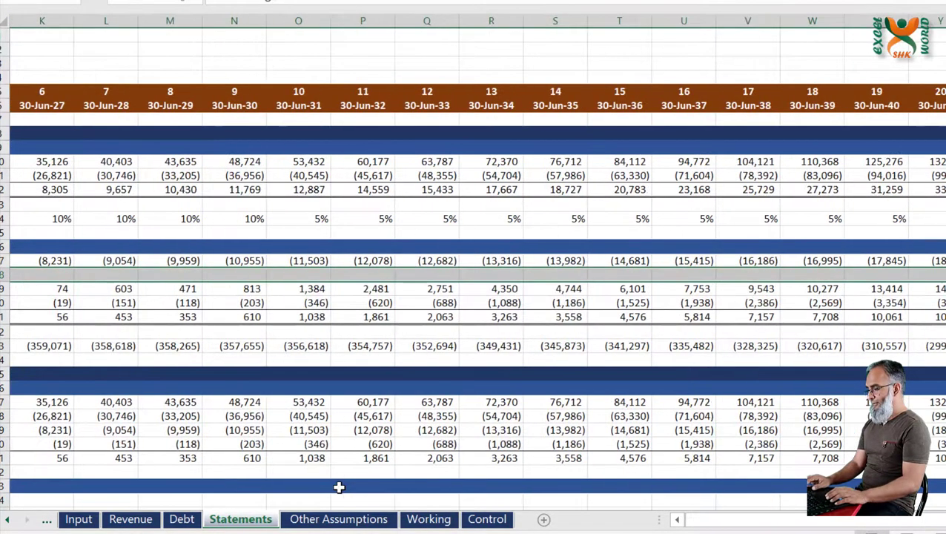
pyautogui.hotkey('ctrl', 'r')
# - Update Net Profit Before Tax to =SUM(F17:F18)+F12 and Net Profit After Tax to =SUM(F19:F20)
pyautogui.press('Down')
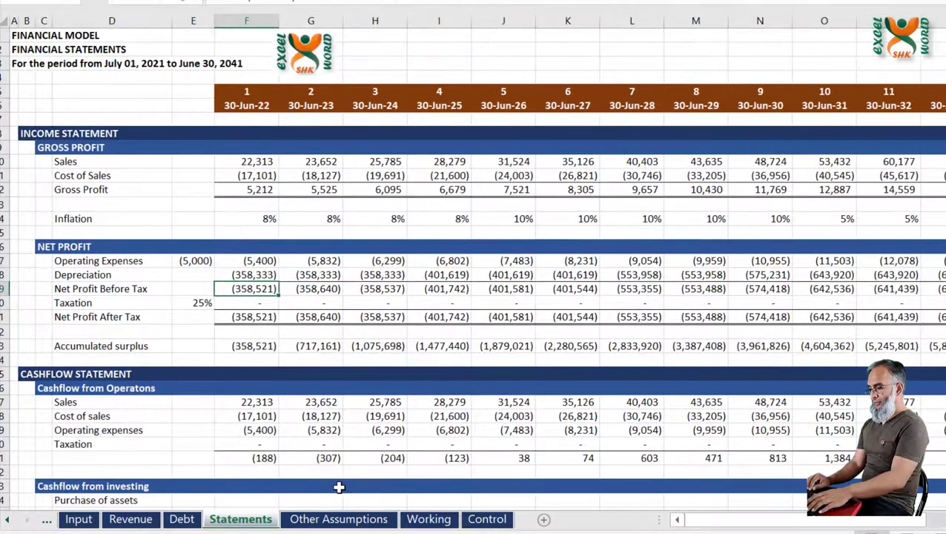
pyautogui.press('F2')
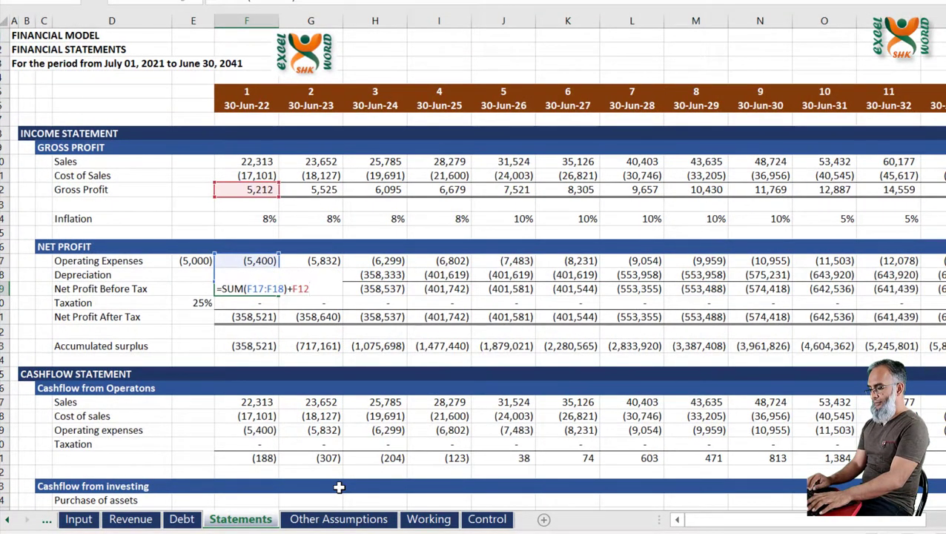
pyautogui.hotkey('ctrl', 'Return')
pyautogui.press('Down')
pyautogui.press('Down')
pyautogui.press('F2')
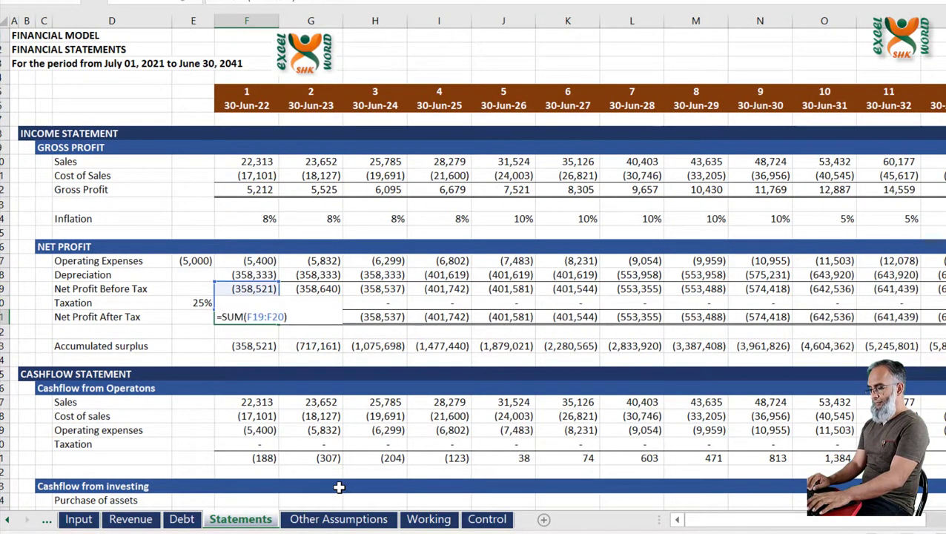
pyautogui.hotkey('ctrl', 'Return')
# - Check the Taxation and Accumulated surplus rows, then scroll down to the cash flow statement
pyautogui.press('Up')
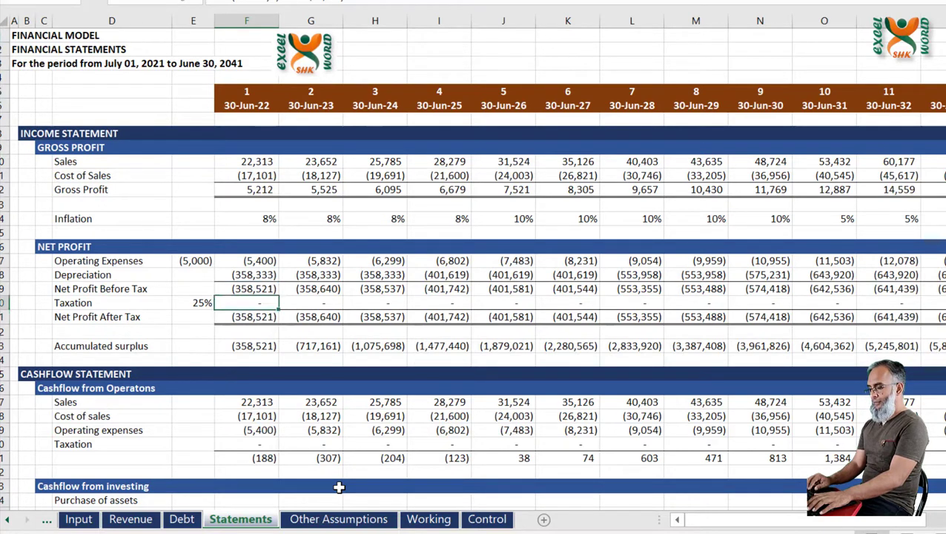
pyautogui.press('Left')
pyautogui.press('Right')
pyautogui.press('Right')
pyautogui.press('Right')
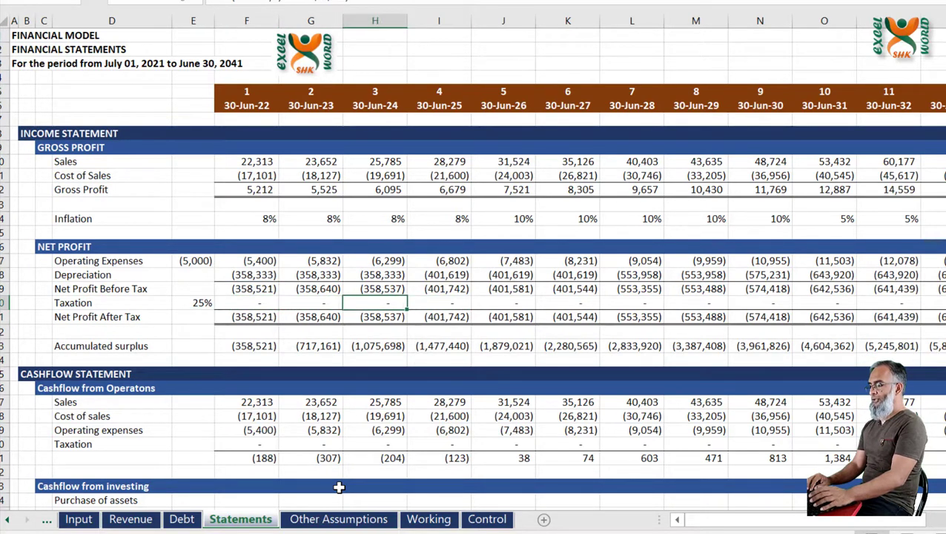
pyautogui.press('Down')
pyautogui.press('Down')
pyautogui.press('Down')
pyautogui.press('Left')
pyautogui.press('Left')
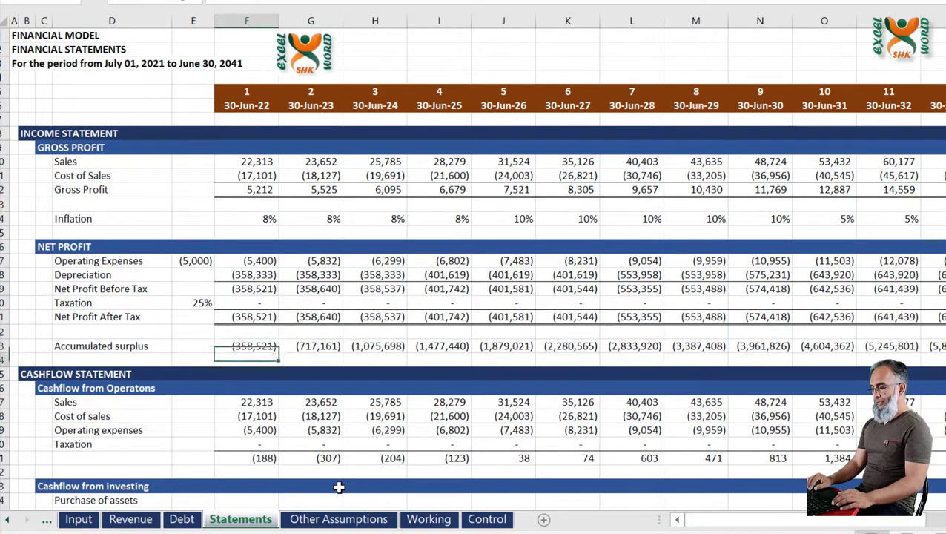
pyautogui.press('Down')
pyautogui.press('Down')
pyautogui.press('Down')
pyautogui.scroll(-4, 352, 427)
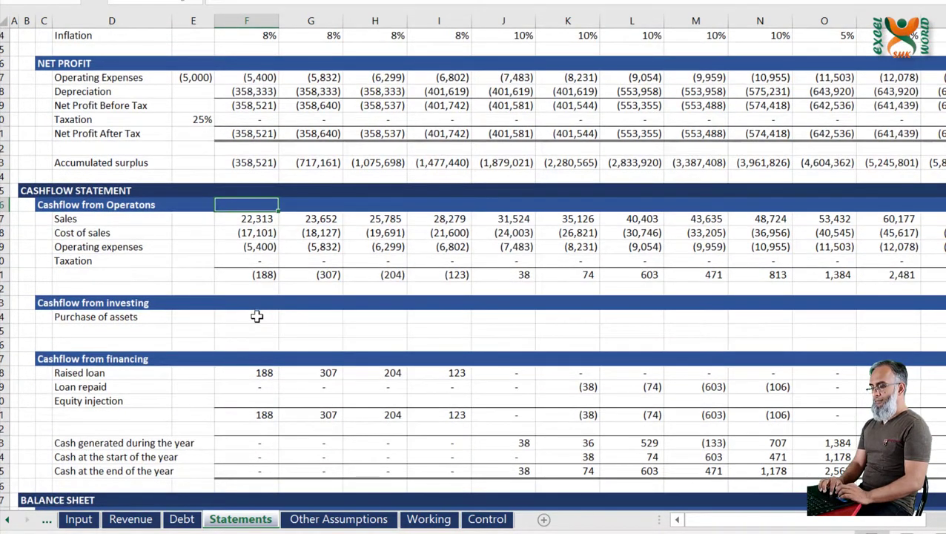
# - Enter =-Working!F31 in F34 so the first year's Purchase of assets shows (1,700,000)
pyautogui.click(257, 317)
pyautogui.scroll(-2, 163, 380)
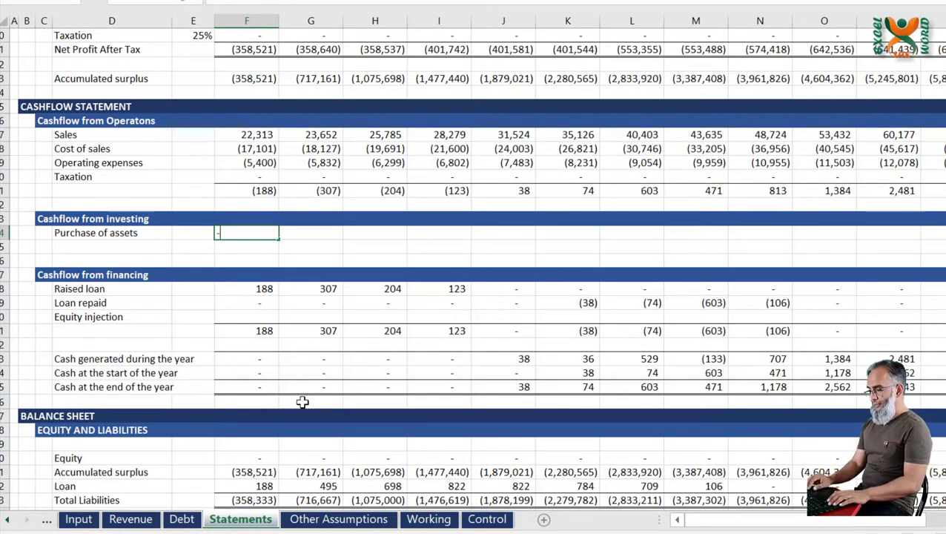
pyautogui.hotkey('ctrl', 'pagedown')
pyautogui.hotkey('ctrl', 'pagedown')
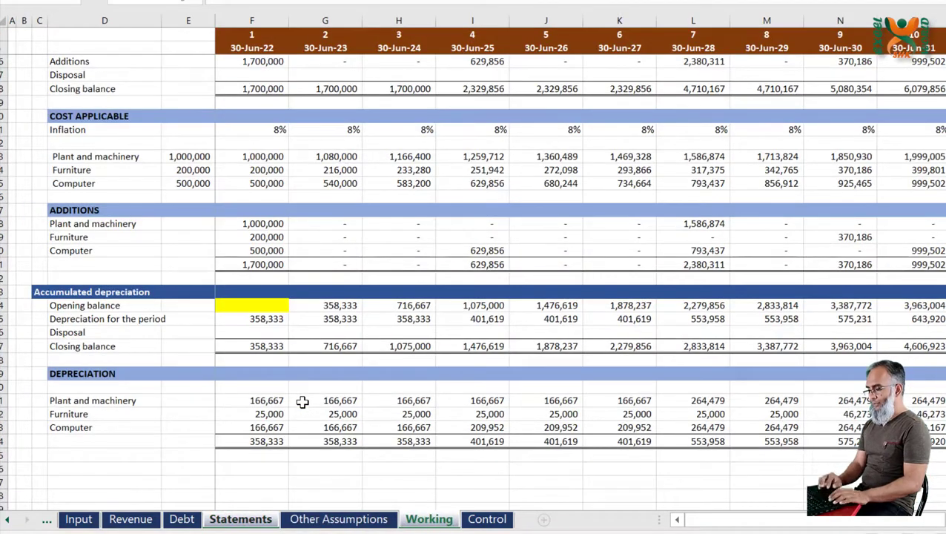
pyautogui.click(251, 264)
pyautogui.hotkey('ctrl', 'c')
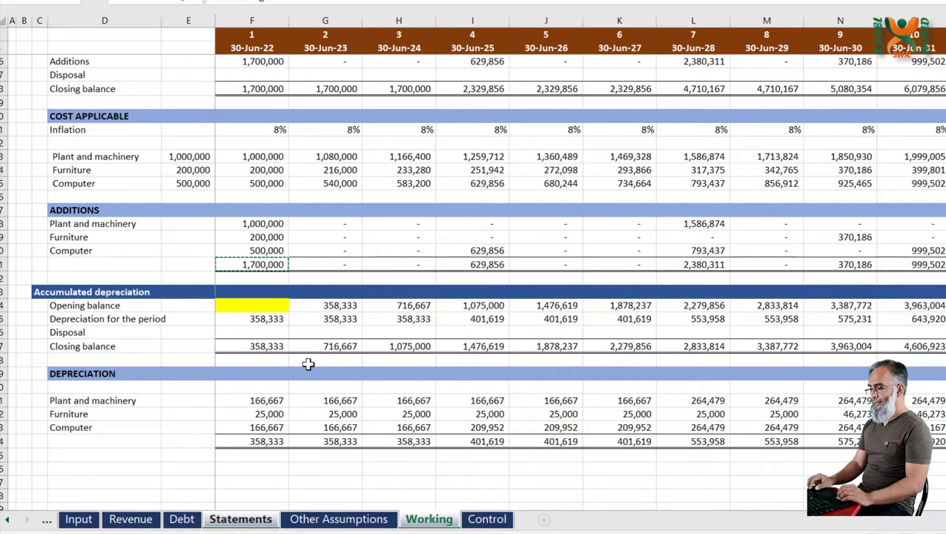
pyautogui.press('Return')
# - Fill the Purchase of assets formula across all years, then move to the Equity injection row
pyautogui.hotkey('ctrl', 'shift', 'Right')
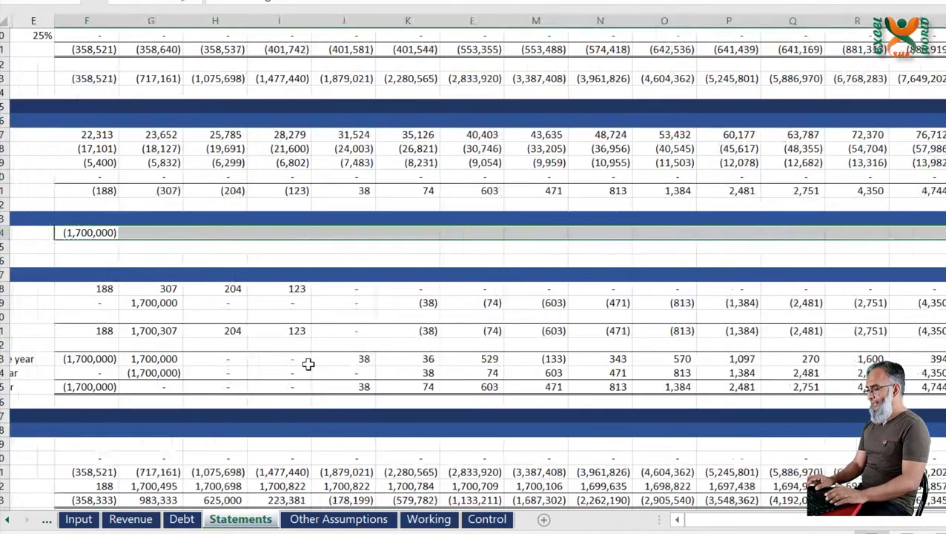
pyautogui.hotkey('ctrl', 'r')
pyautogui.press('Down')
pyautogui.press('Left')
pyautogui.press('Down')
pyautogui.press('Down')
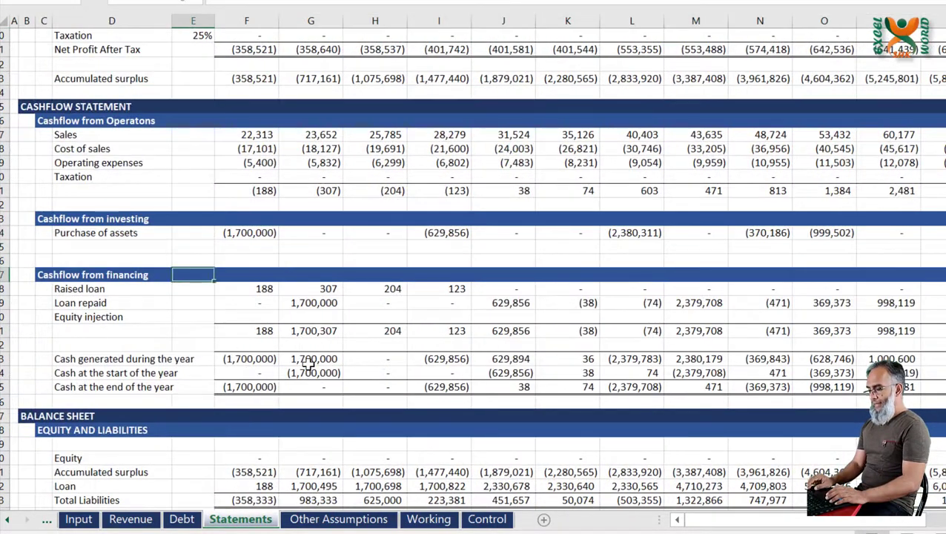
pyautogui.press('Right')
pyautogui.press('Right')
pyautogui.press('Down')
pyautogui.press('Down')
pyautogui.press('Down')
pyautogui.press('Left')
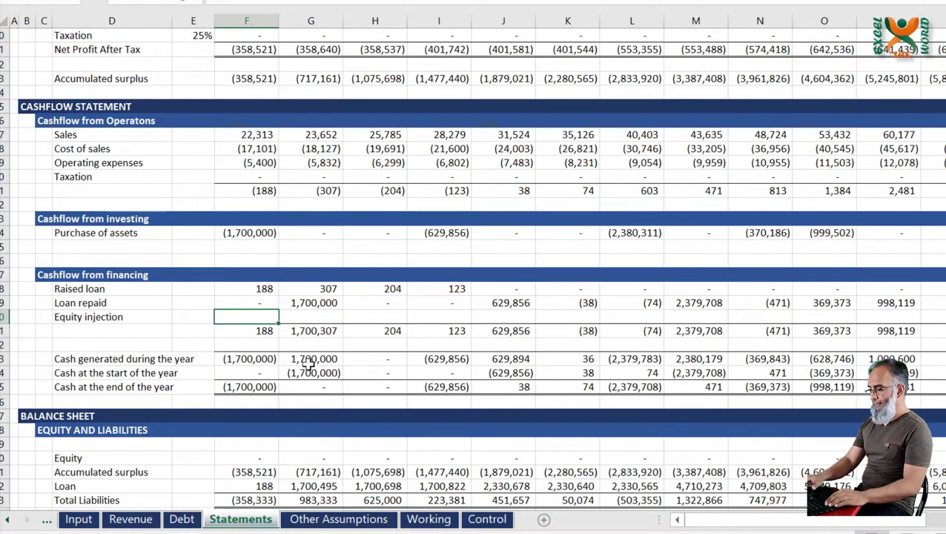
# - Set Equity injection to =-F34, the negated asset purchases, and fill it across all years
pyautogui.write('=')
pyautogui.write('-')
pyautogui.press('Up')
pyautogui.press('Up')
pyautogui.press('Up')
pyautogui.press('Up')
pyautogui.press('Up')
pyautogui.press('Up')
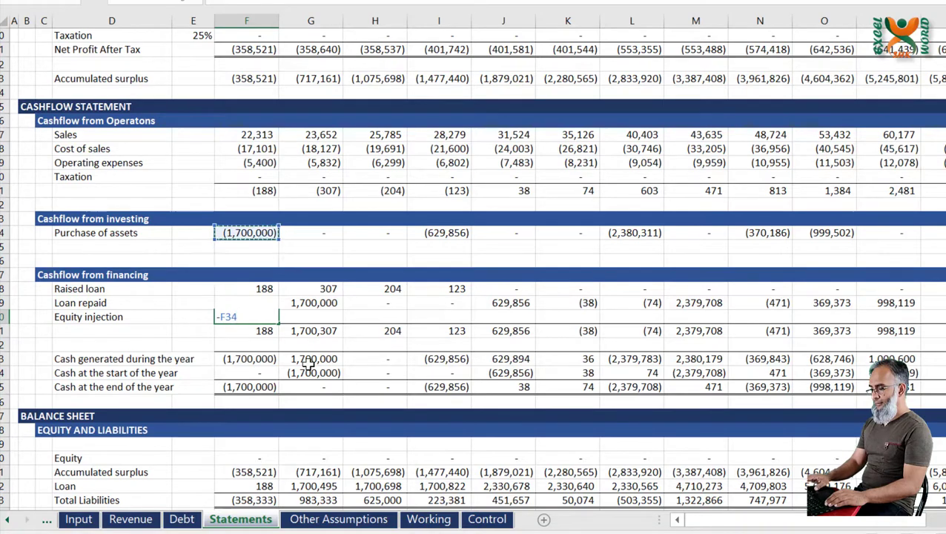
pyautogui.press('Return')
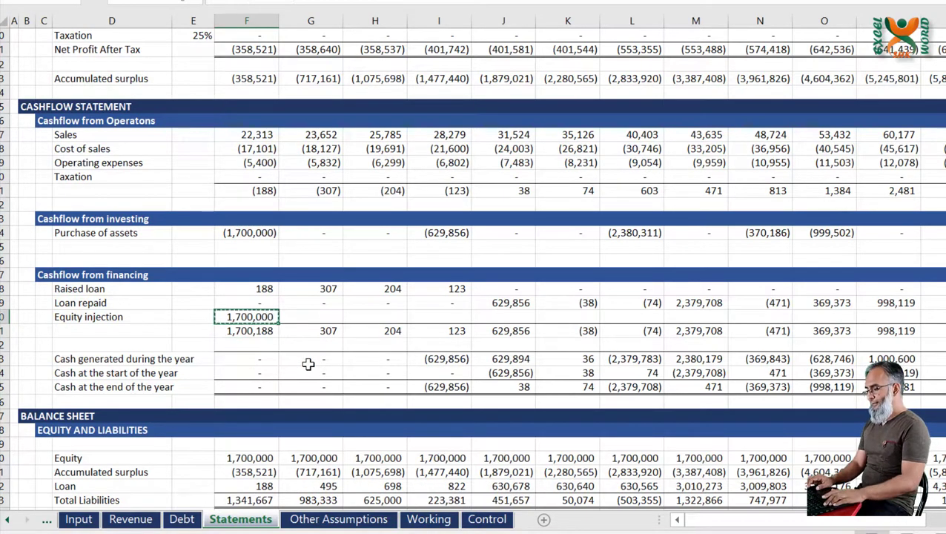
pyautogui.hotkey('ctrl', 'shift', 'Right')
pyautogui.hotkey('ctrl', 'r')
pyautogui.press('Down')
pyautogui.press('Up')
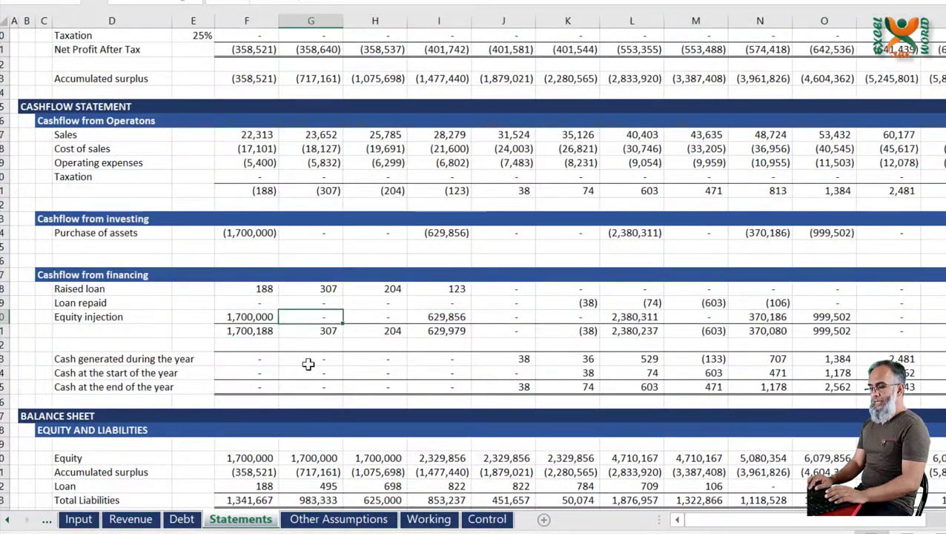
pyautogui.press('Right')
pyautogui.press('Right')
pyautogui.press('Right')
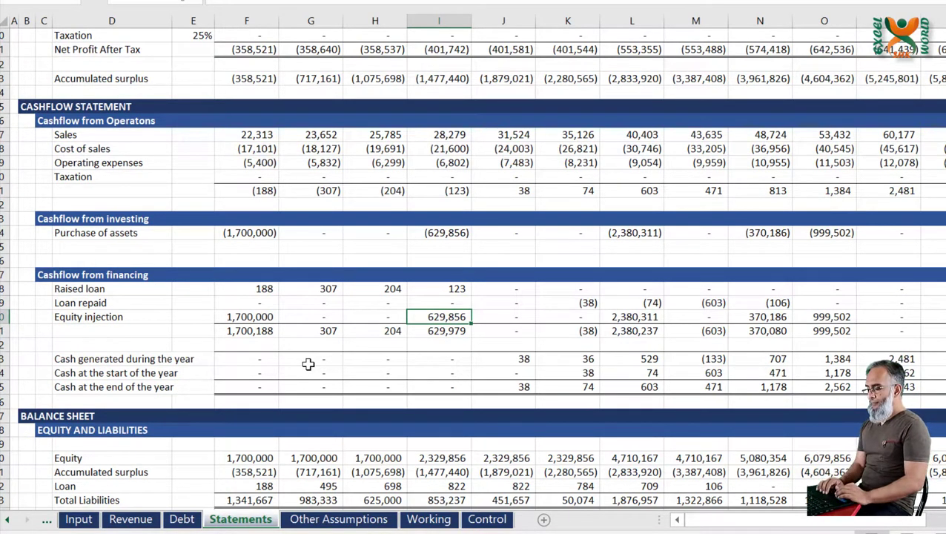
pyautogui.scroll(-4, 308, 364)
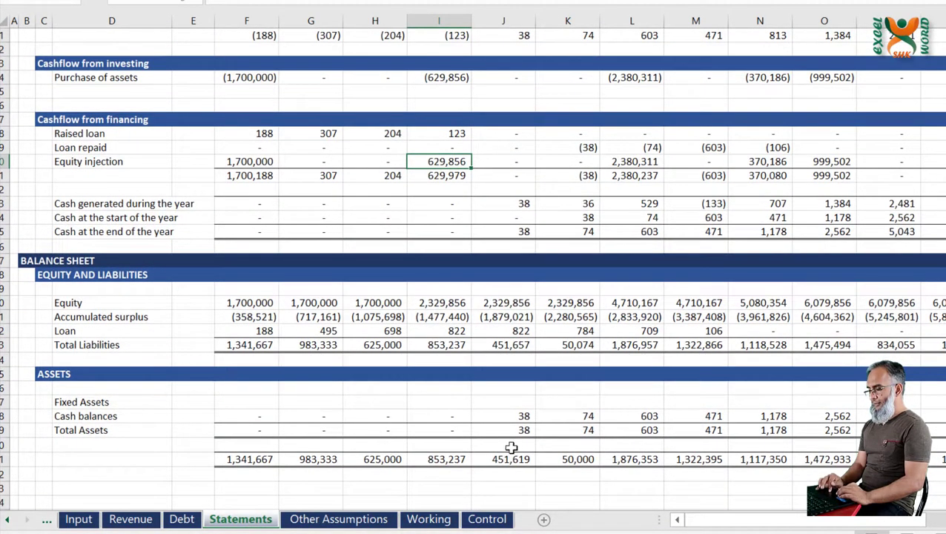
pyautogui.click(251, 403)
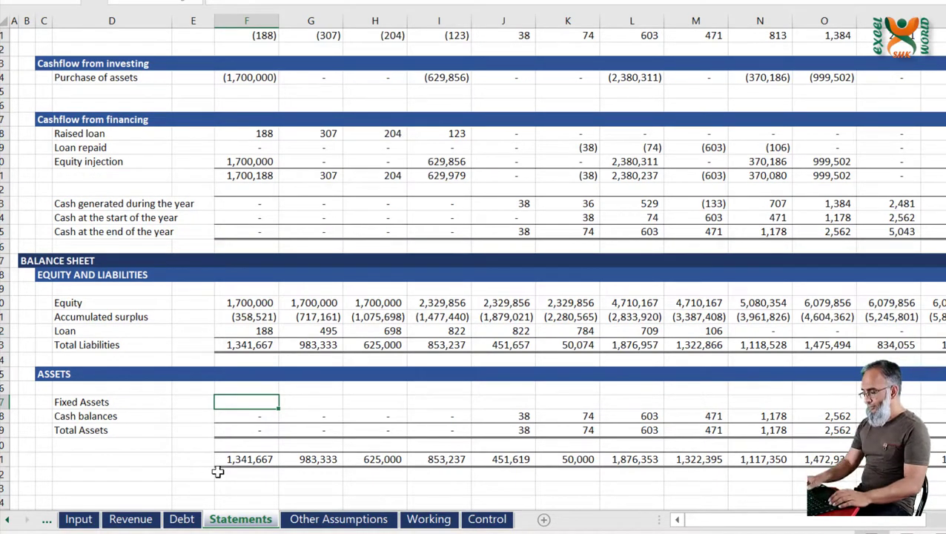
# - Link the first year's balance-sheet Fixed Assets (F47) to the Working sheet's closing value F12
pyautogui.write('=')
pyautogui.hotkey('ctrl', 'pagedown')
pyautogui.hotkey('ctrl', 'pagedown')
pyautogui.hotkey('ctrl', 'pagedown')
pyautogui.hotkey('ctrl', 'pageup')
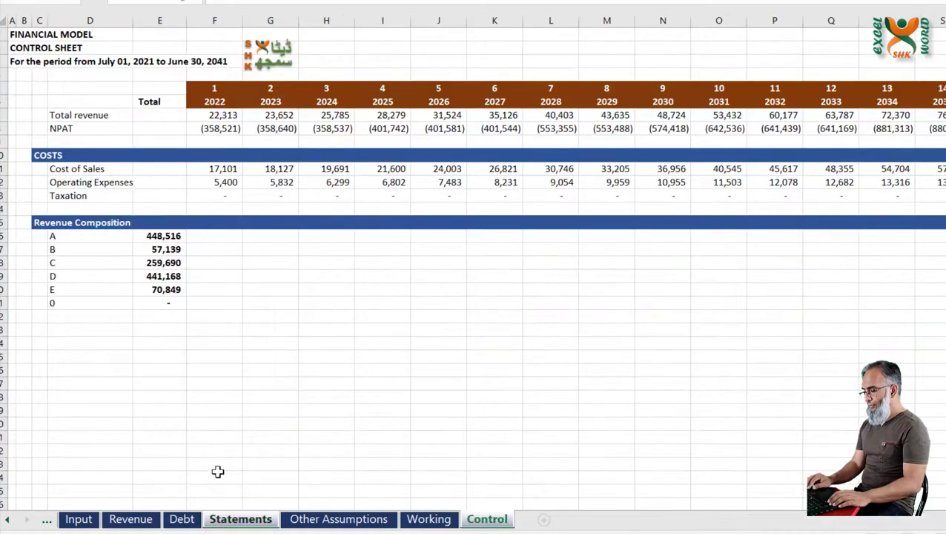
pyautogui.scroll(6, 217, 472)
pyautogui.scroll(-3, 217, 471)
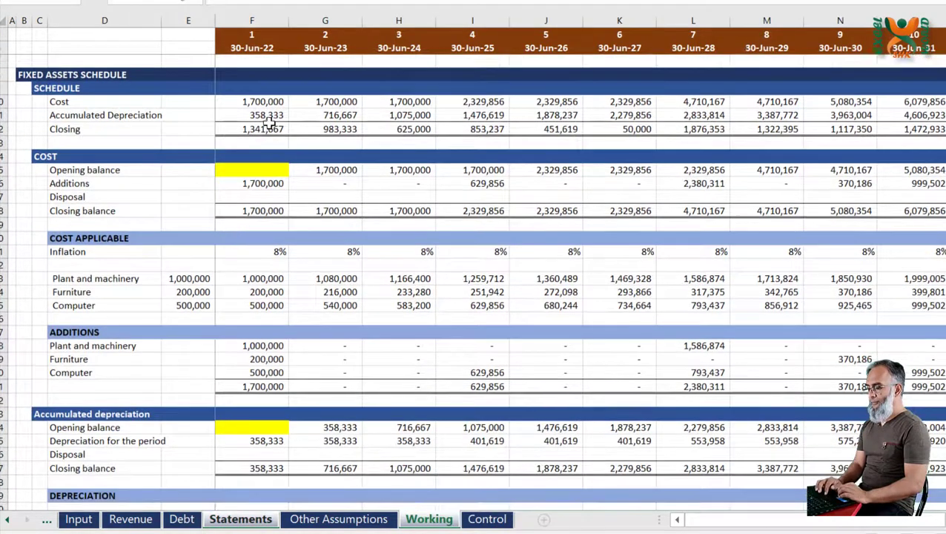
pyautogui.click(267, 129)
pyautogui.press('Return')
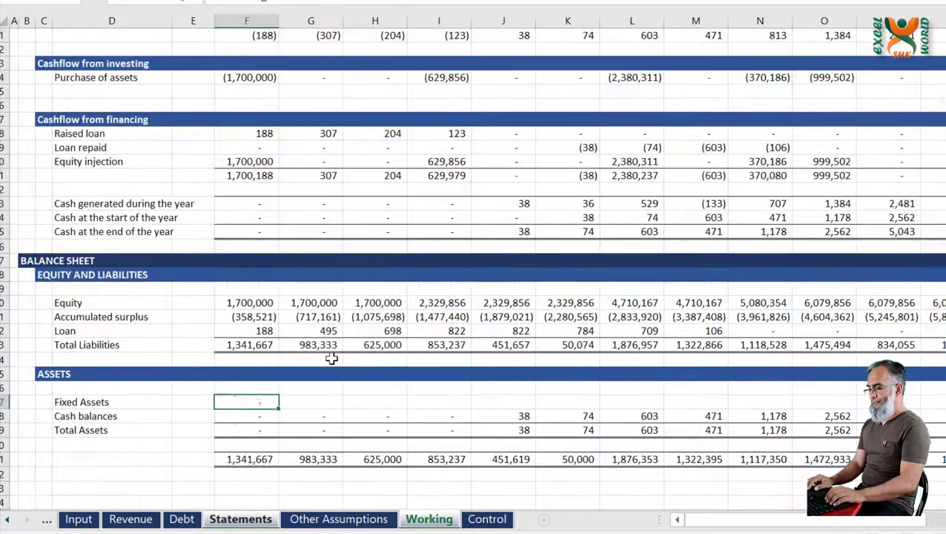
# - Fill the Fixed Assets link across every year, then return to the Working sheet
pyautogui.hotkey('ctrl', 'shift', 'Right')
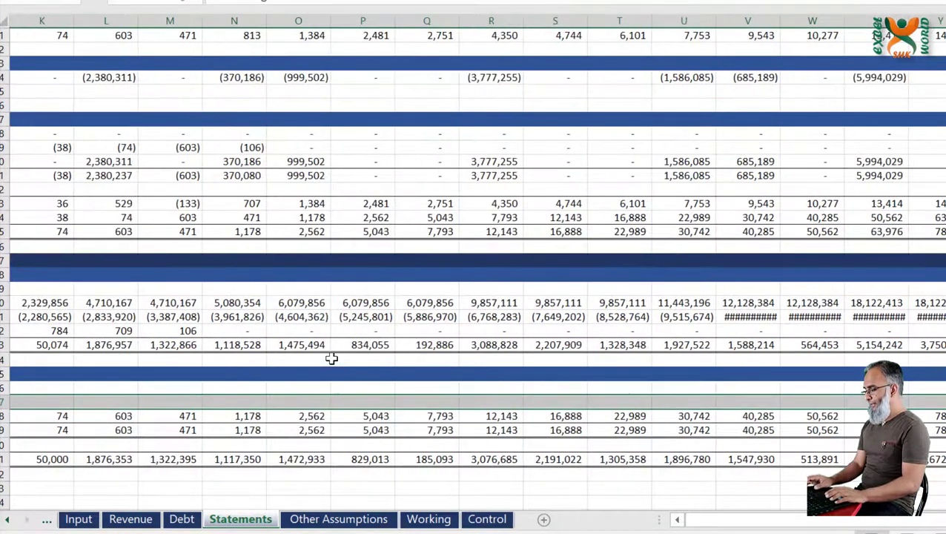
pyautogui.hotkey('ctrl', 'r')
pyautogui.hotkey('ctrl', 'BackSpace')
pyautogui.press('Down')
pyautogui.press('Down')
pyautogui.press('Down')
pyautogui.press('Down')
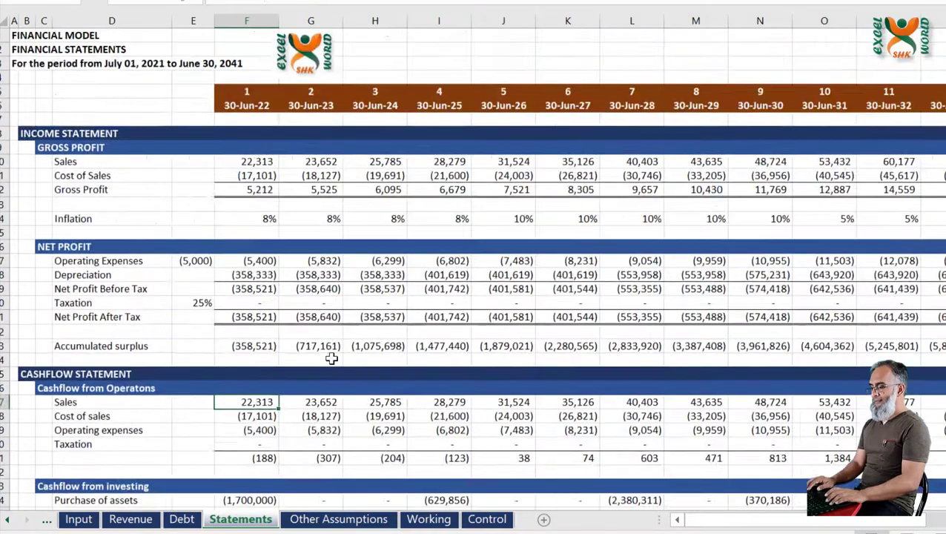
pyautogui.hotkey('ctrl', 'pagedown')
pyautogui.hotkey('ctrl', 'pagedown')
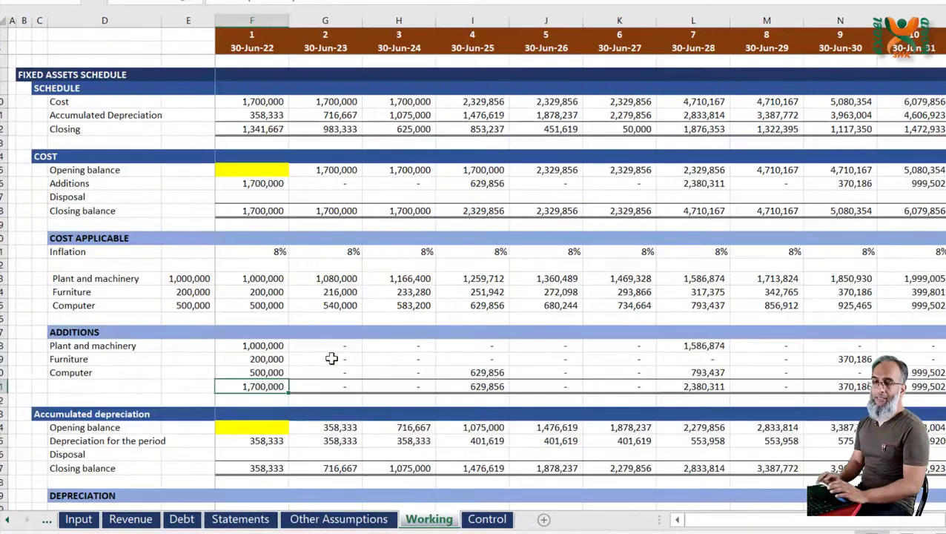
pyautogui.scroll(-1, 331, 359)
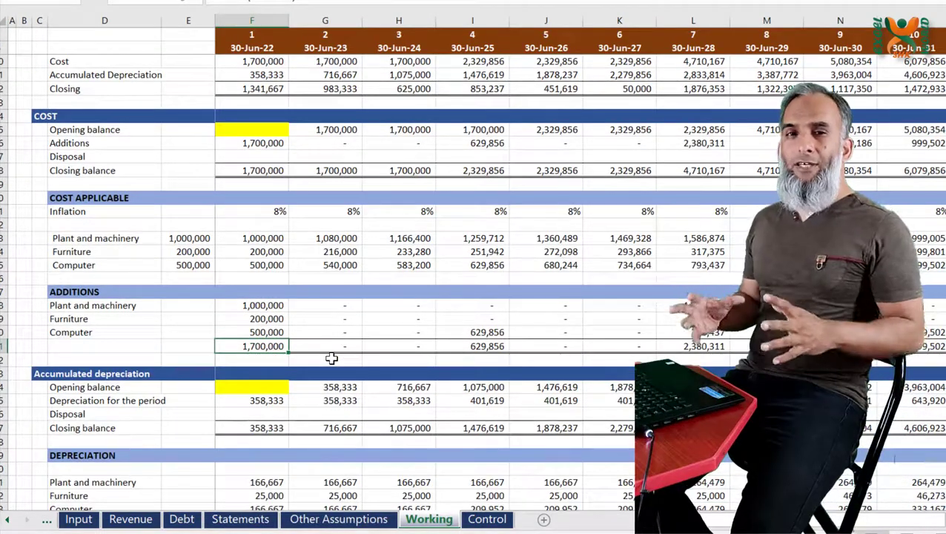